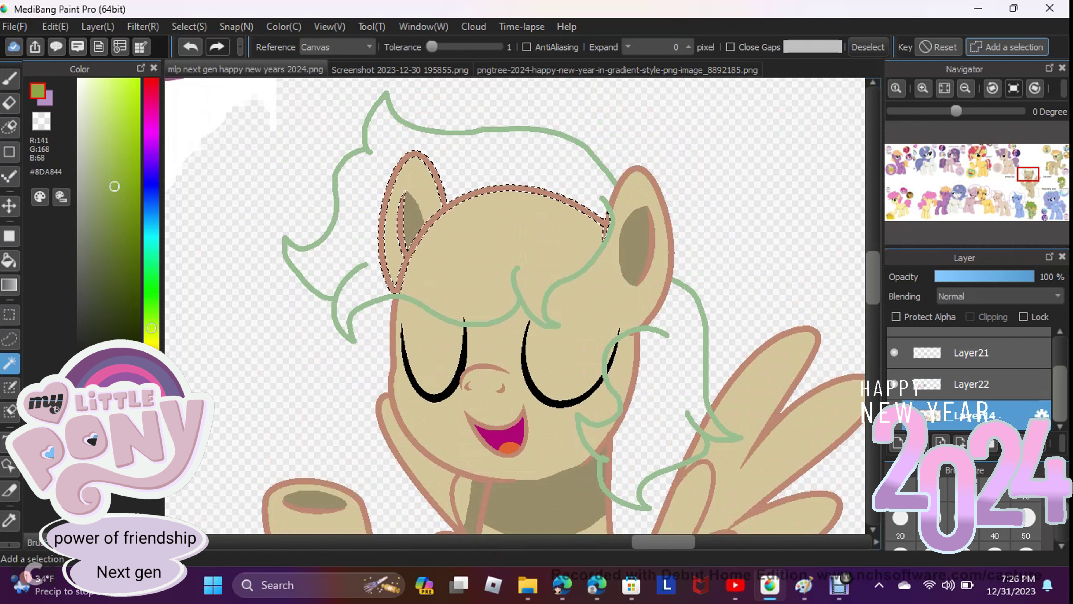
- Add the body areas lying inside the mane outline to the selection, erase them from the body layer, and deselect
left_click(1008, 47)
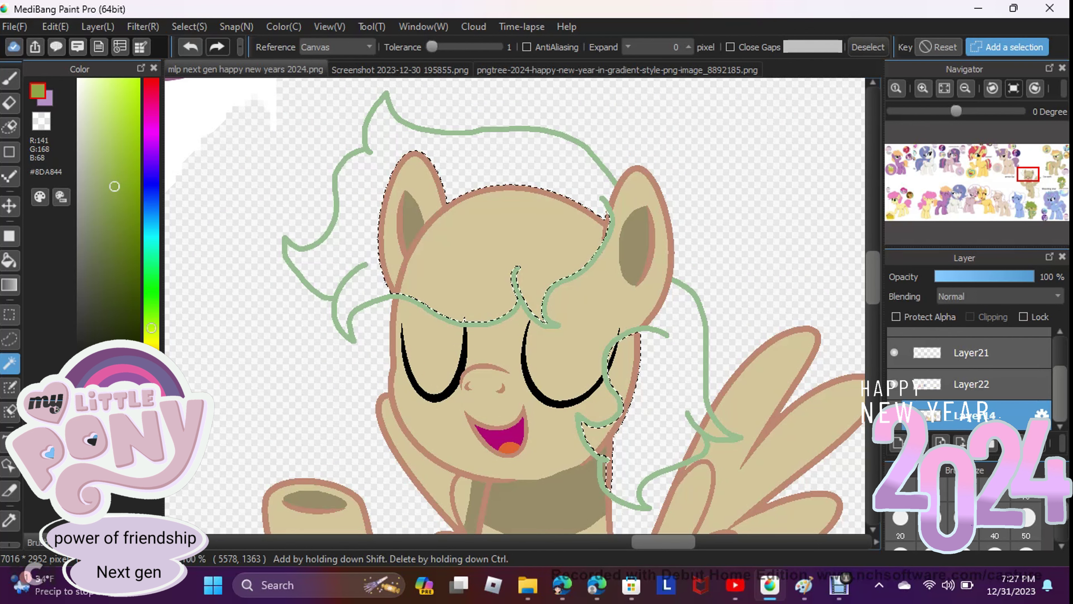
key("Delete")
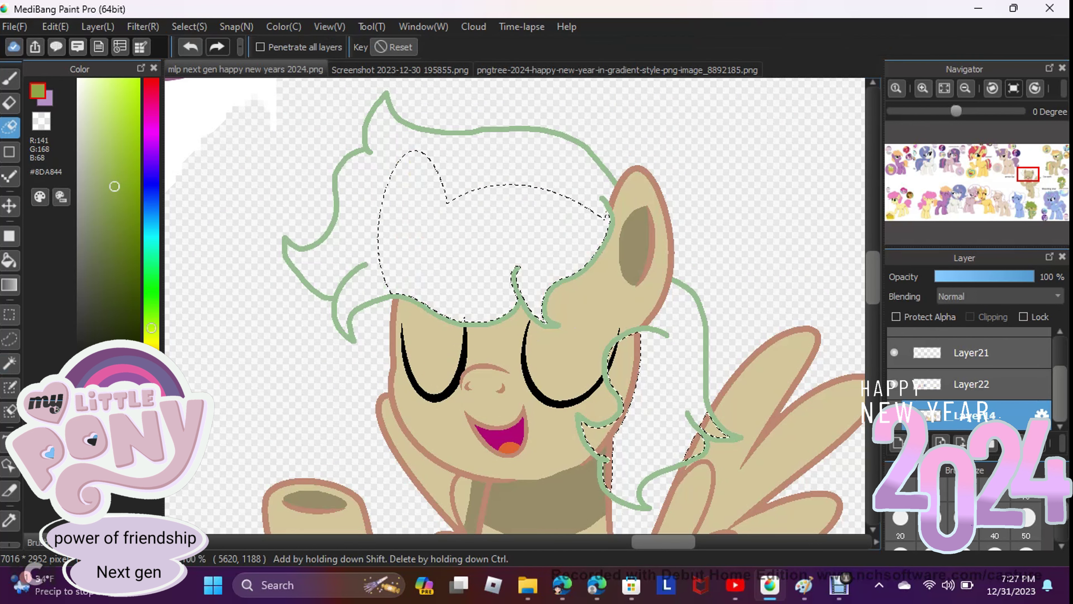
key("ctrl+d")
- On Layer22, draw a thin peach (#F5AF80) line across the selected forelock as the edge of the first stripe
left_click(972, 384)
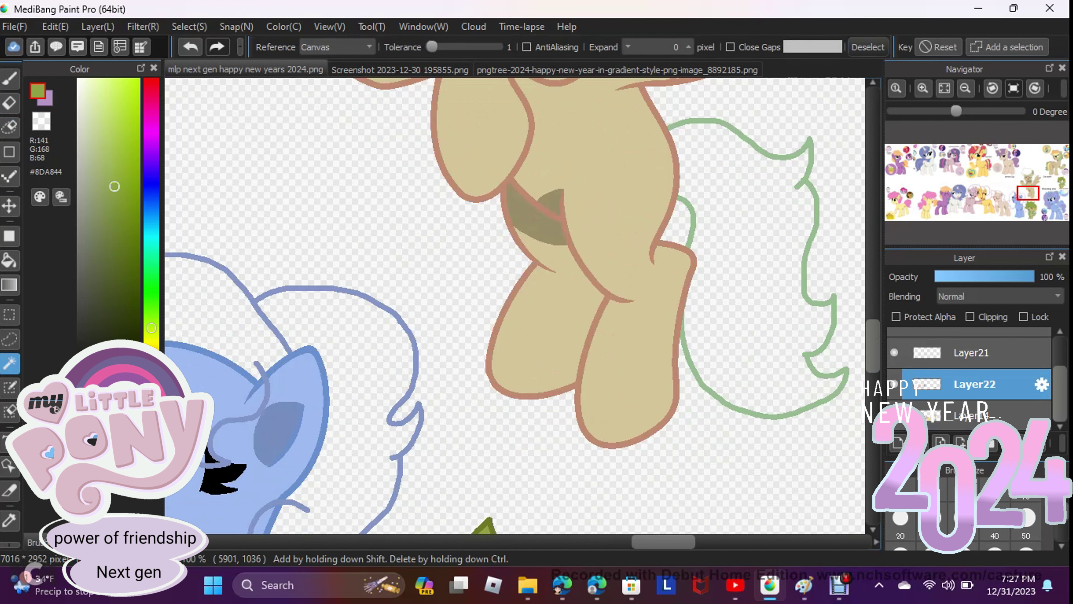
left_click(790, 335)
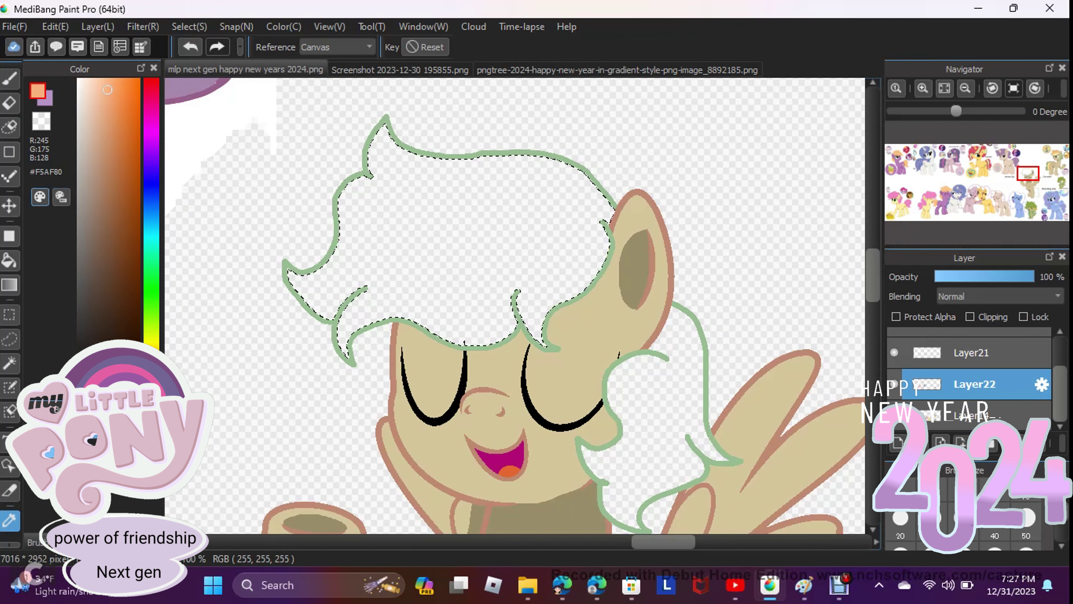
key("b")
left_click(190, 46)
left_click_drag(386, 238, 600, 220)
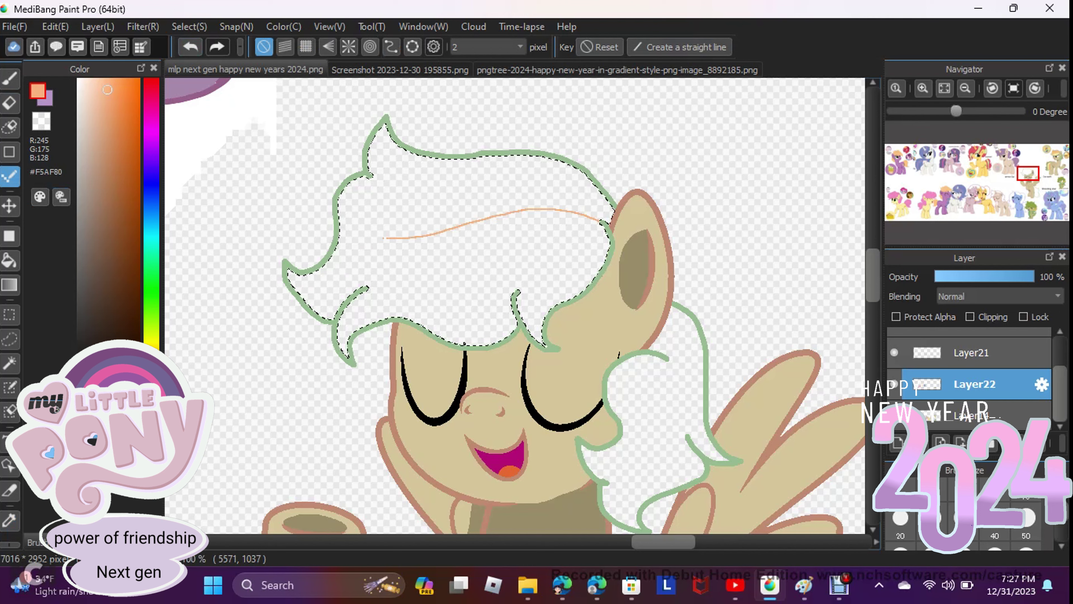
scroll(515, 313, "right", 3)
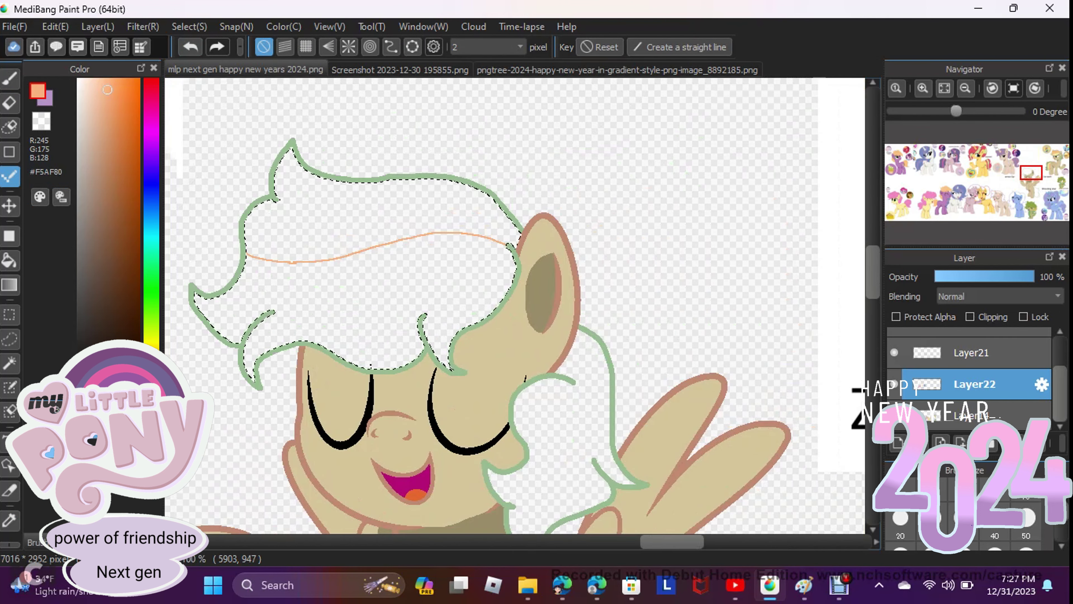
left_click(190, 46)
left_click_drag(517, 237, 249, 209)
left_click(190, 47)
left_click_drag(306, 249, 511, 245)
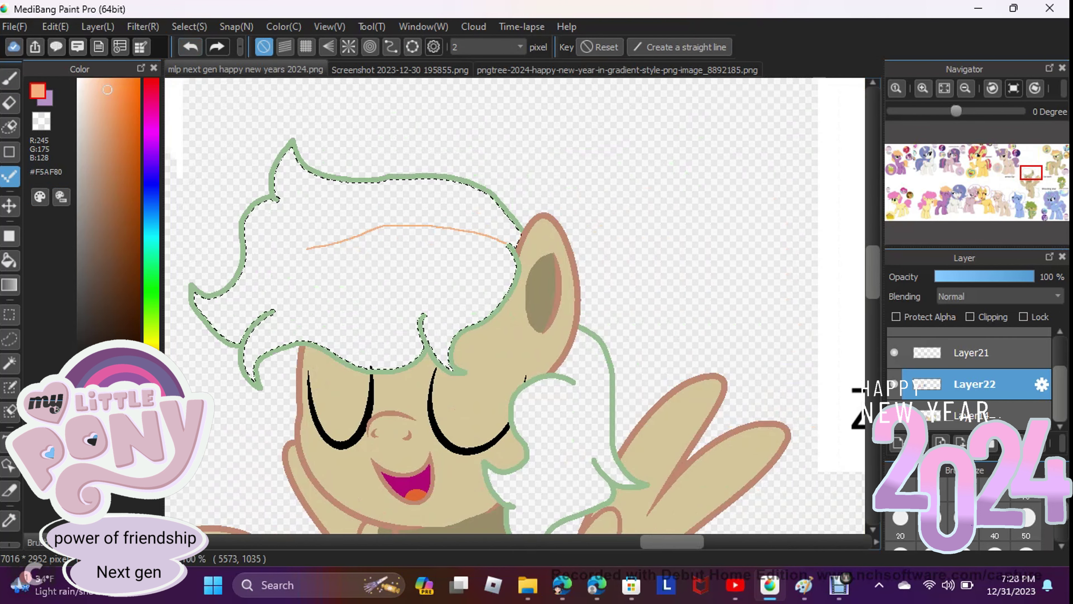
- Draw the first stripe's edge down the tail and paint the first stripe of the forelock and tail peach #F5AF80
scroll(515, 305, "down", 5)
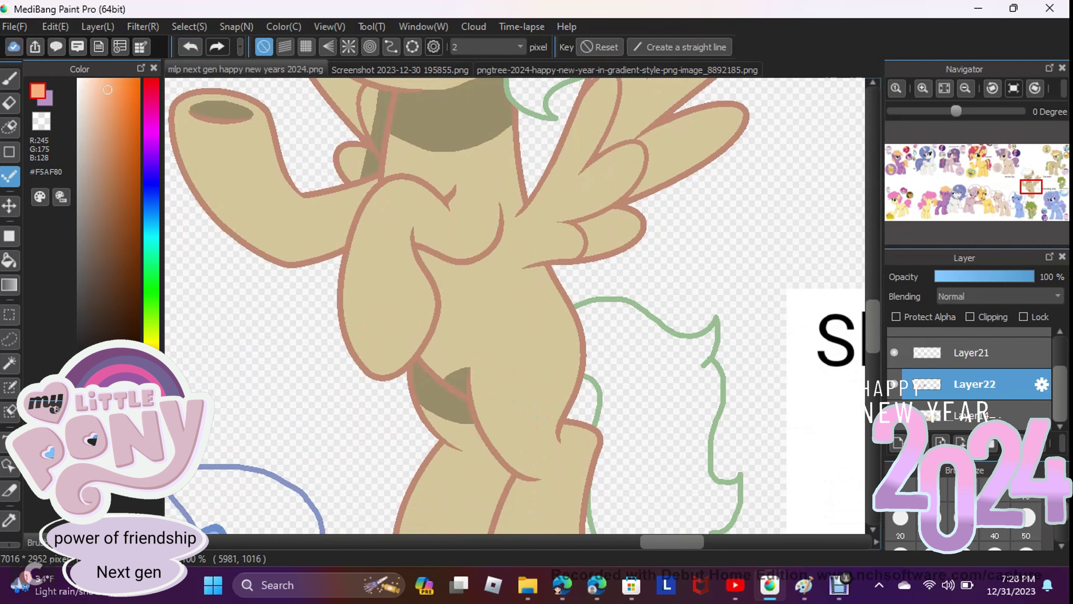
left_click_drag(585, 194, 611, 379)
key("w")
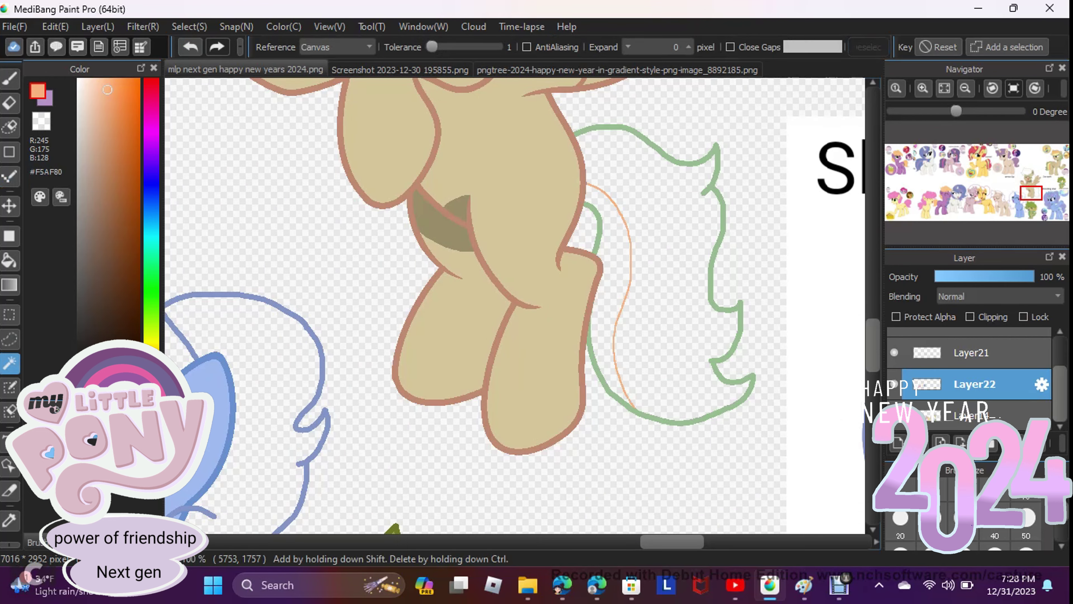
scroll(515, 305, "up", 5)
key("b")
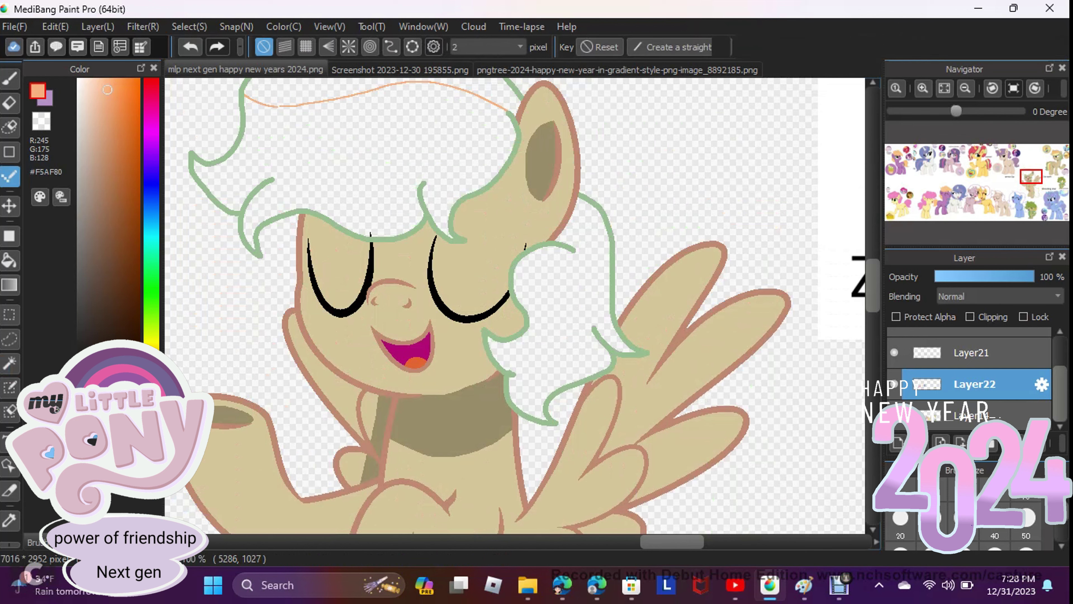
key("w")
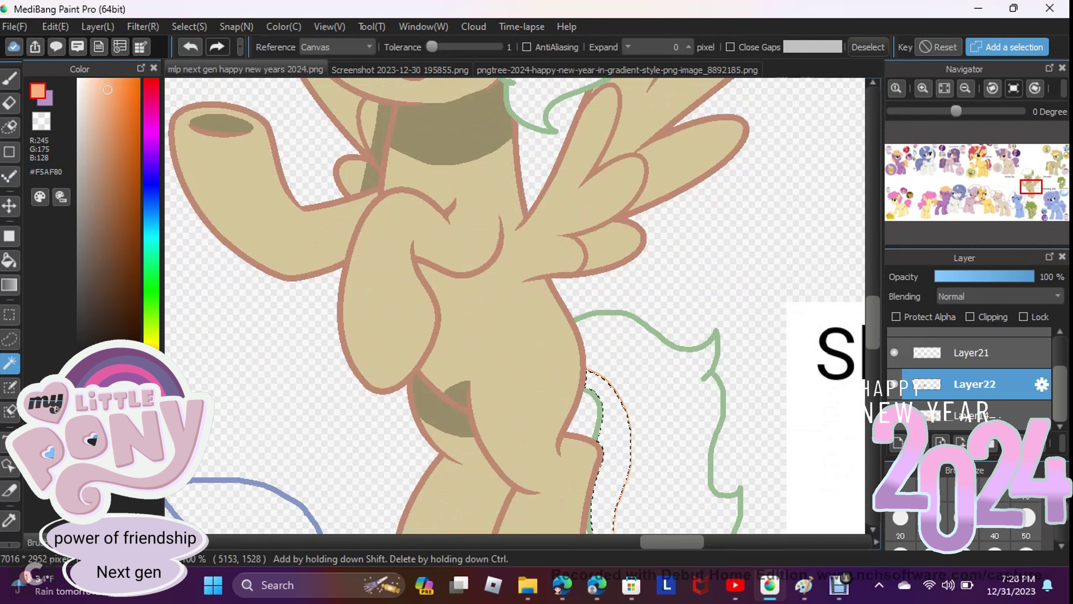
key("b")
left_click_drag(444, 178, 262, 181)
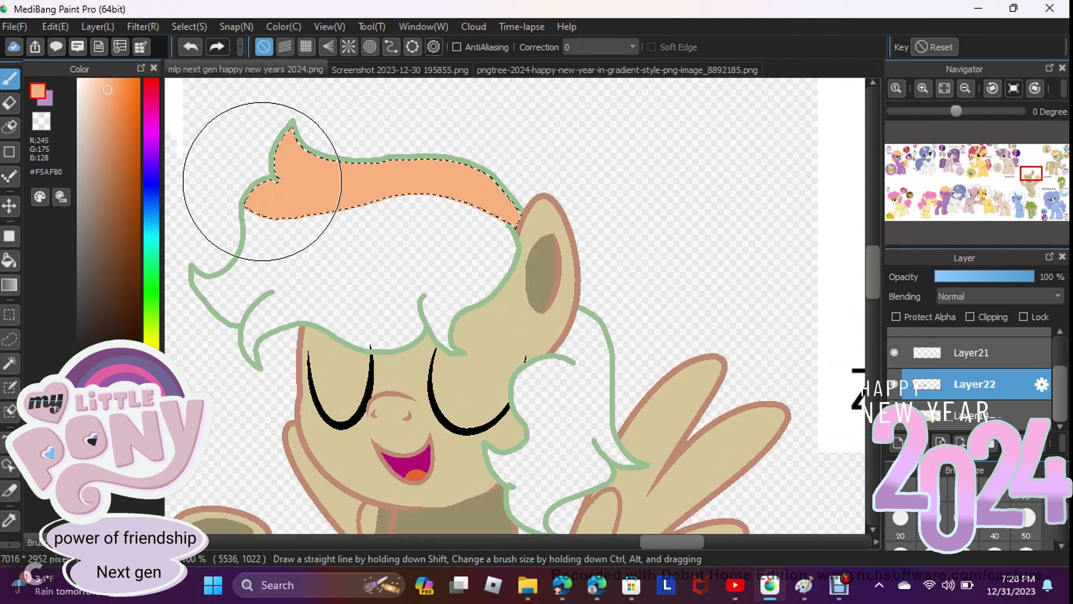
- Sample light orange #F6C27D from the reference pony's mane and draw the second stripe's edge line across the forelock
key("w")
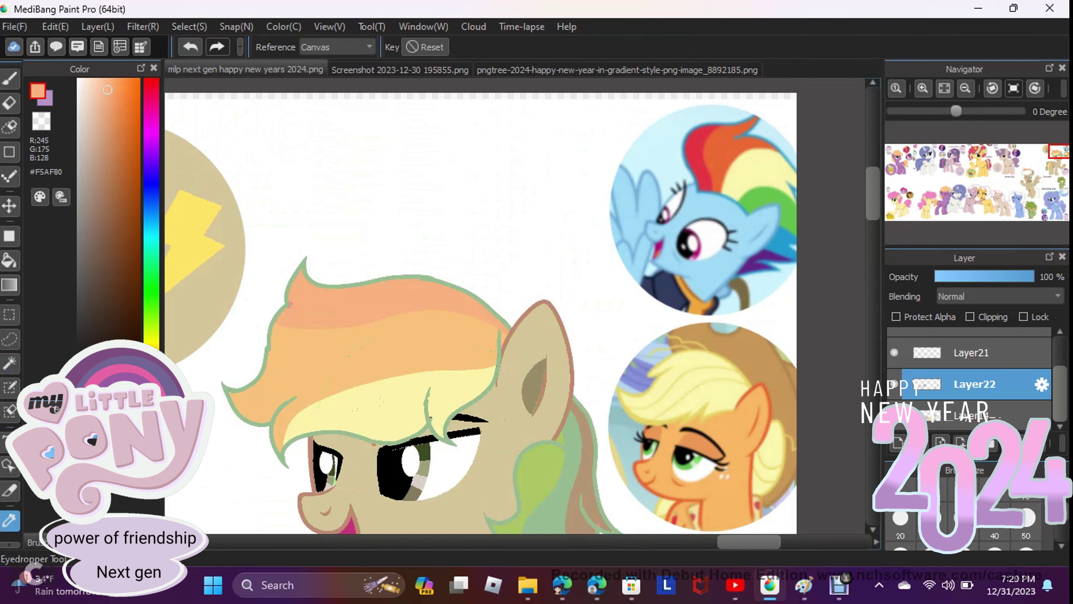
key("p")
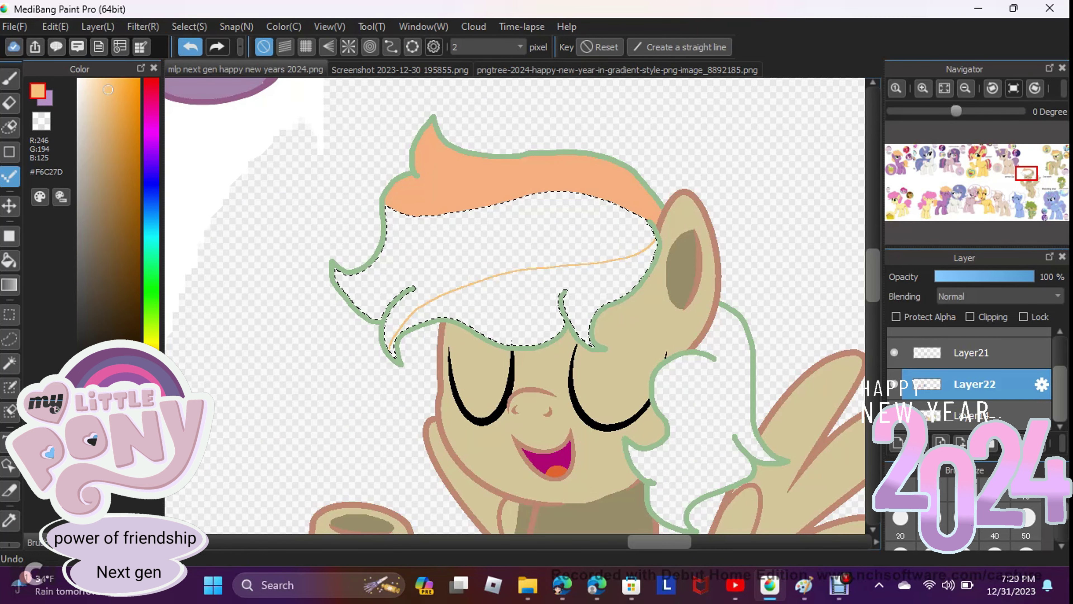
left_click(190, 47)
left_click_drag(413, 312, 656, 240)
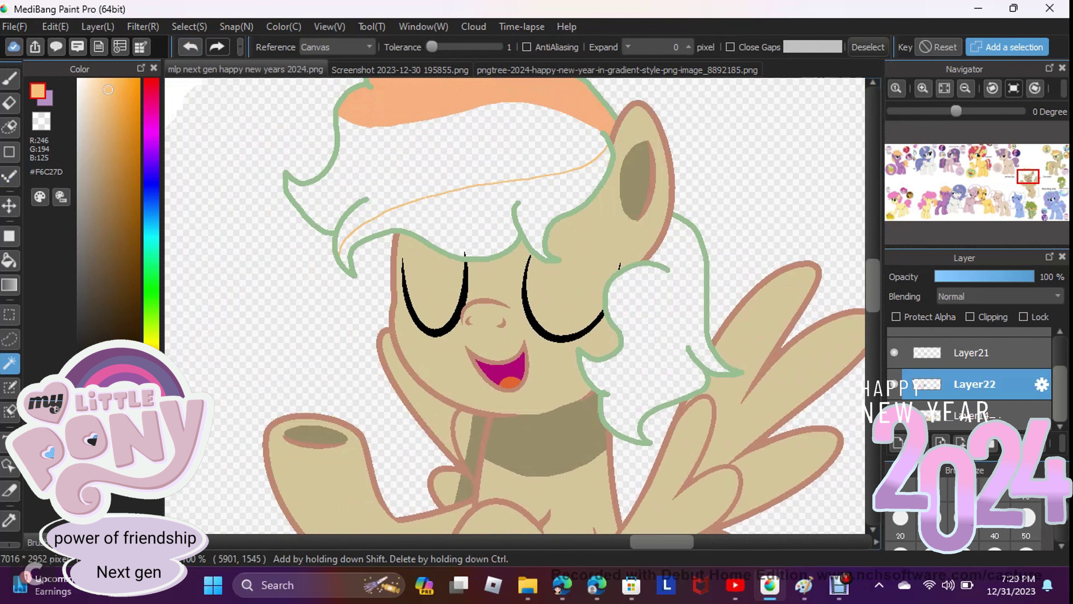
- Paint the second stripe of the tail and forelock light orange #F6C27D
key("b")
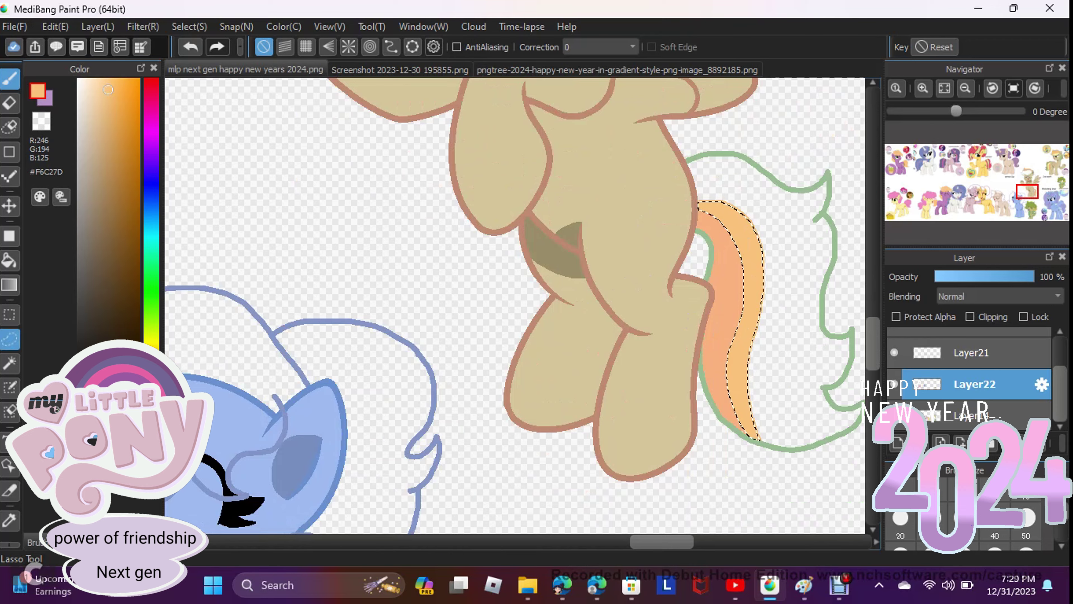
key("w")
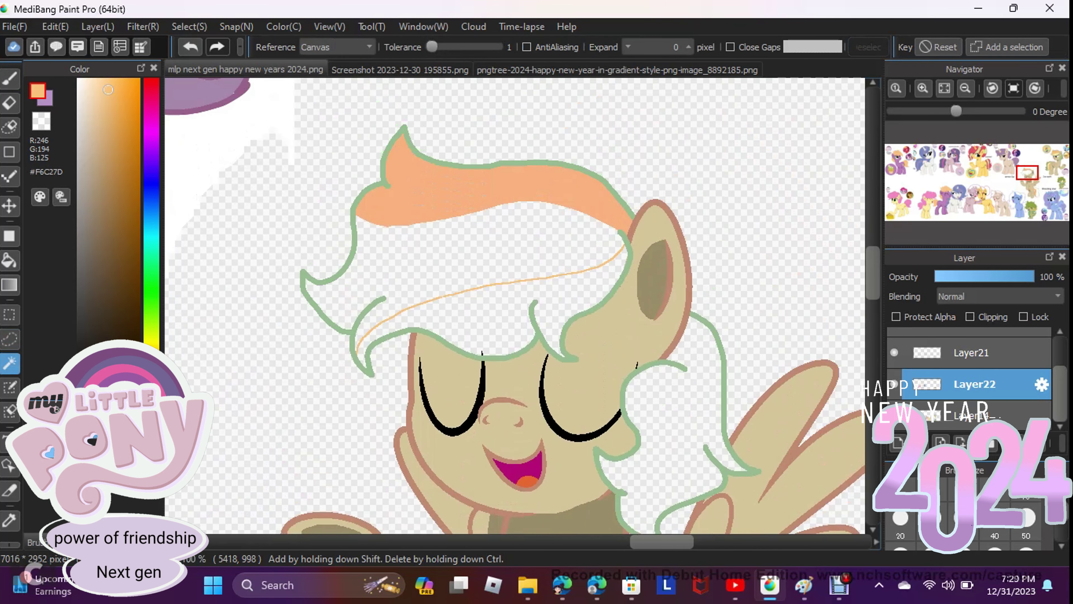
left_click(465, 258)
key("b")
left_click_drag(372, 296, 499, 214)
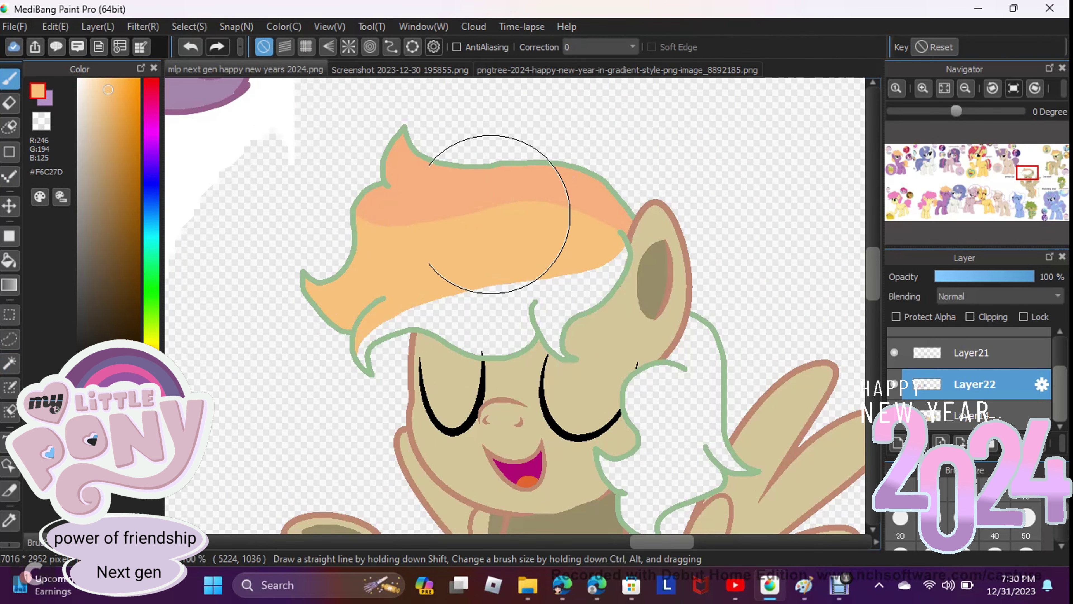
- Sample pale yellow #FBF5AC from the reference and paint the tail's third stripe and the rest of the forelock with it
key("w")
key("i")
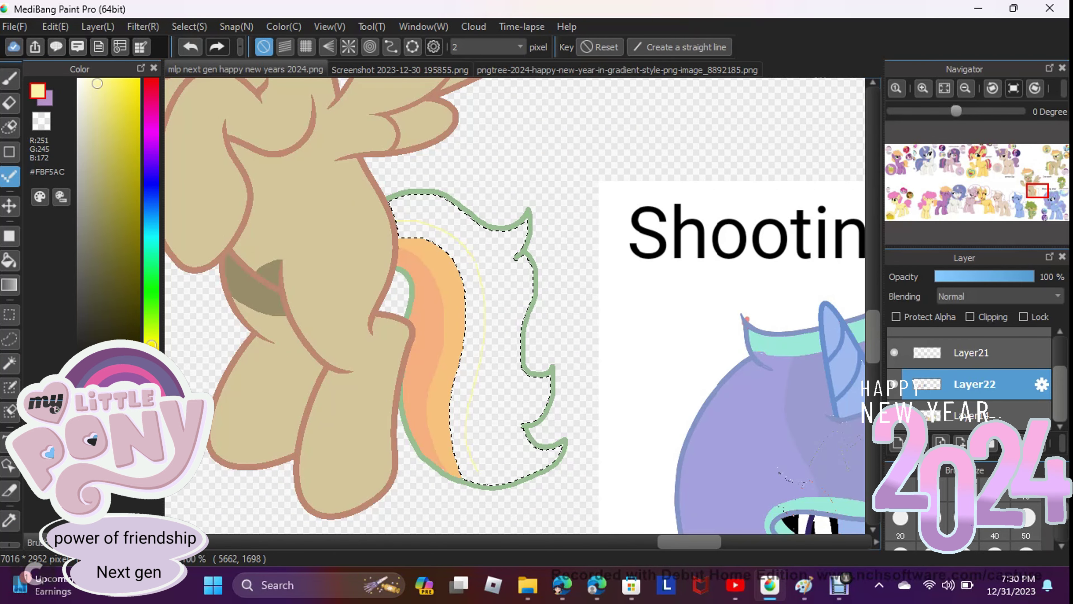
key("w")
left_click(868, 47)
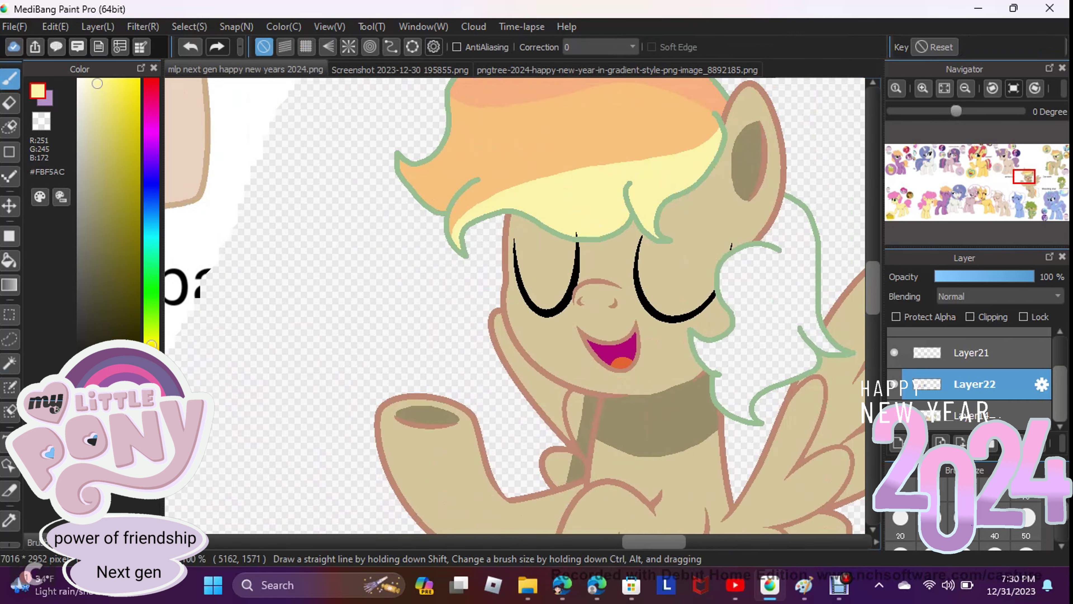
key("w")
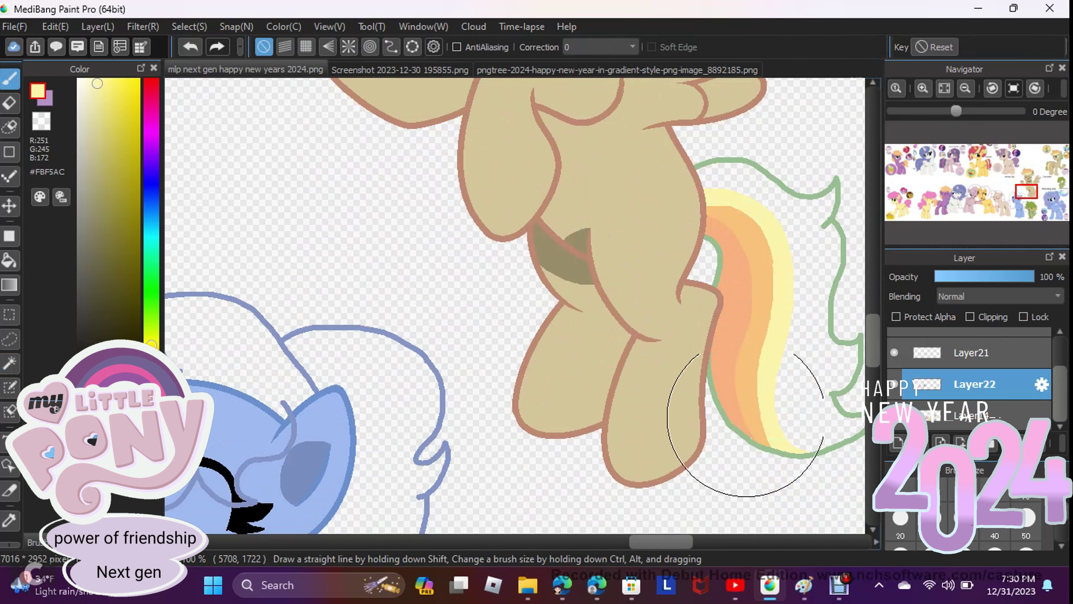
- Sample yellow-green #ADCB66 from the reference mane and draw the fourth stripe's edge line down the tail
key("w")
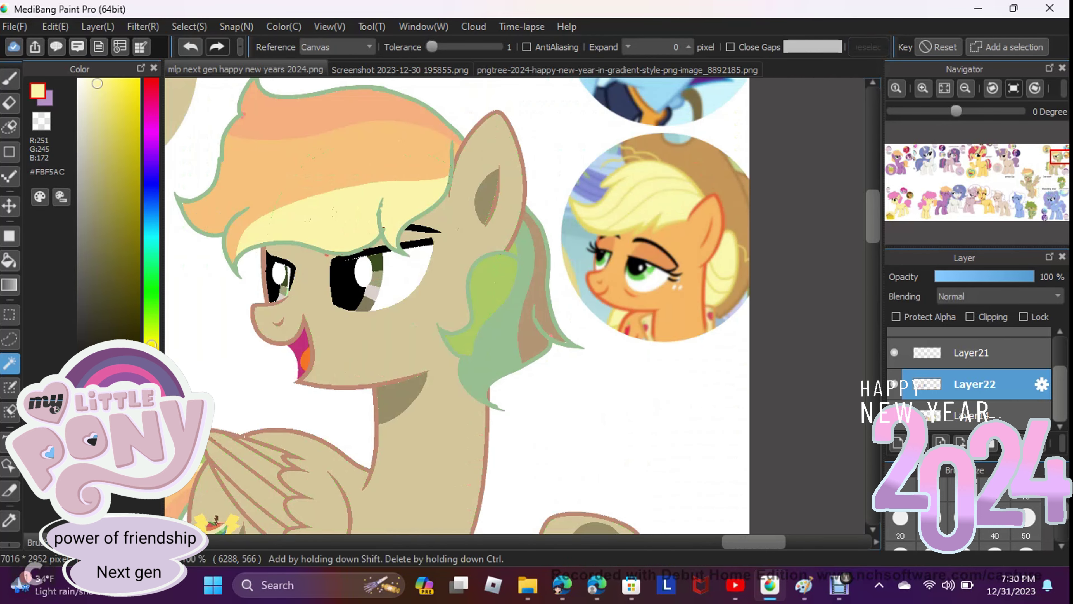
key("i")
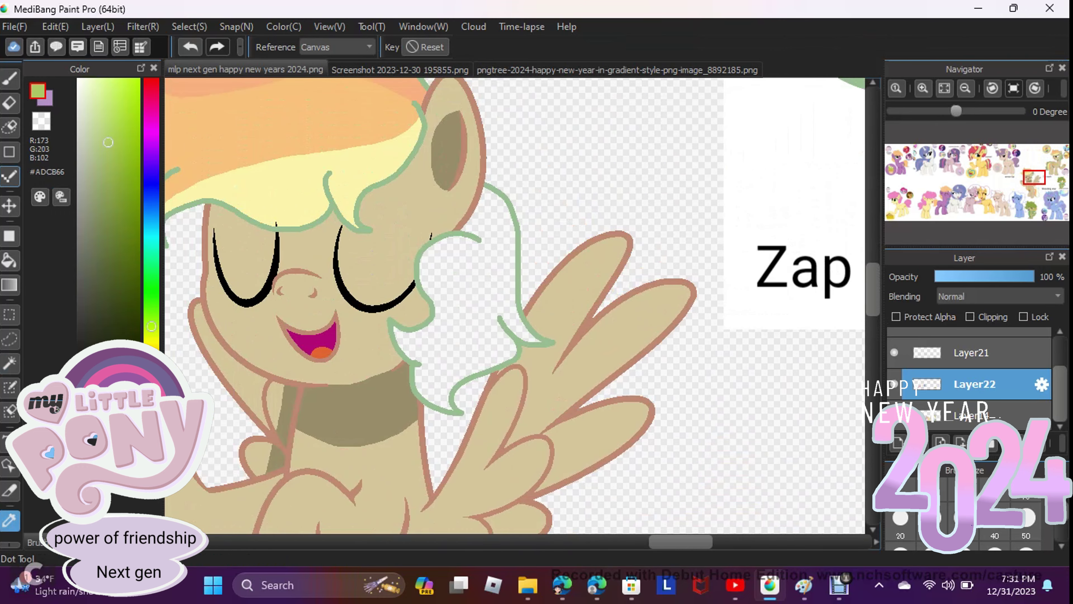
key("b")
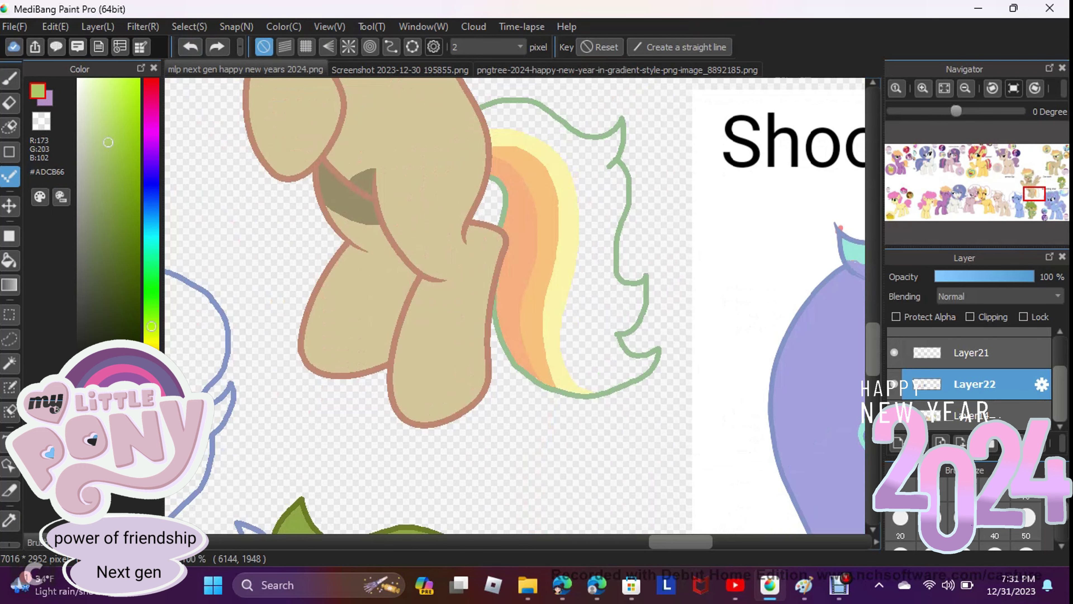
scroll(515, 305, "up", 2)
left_click_drag(485, 211, 552, 223)
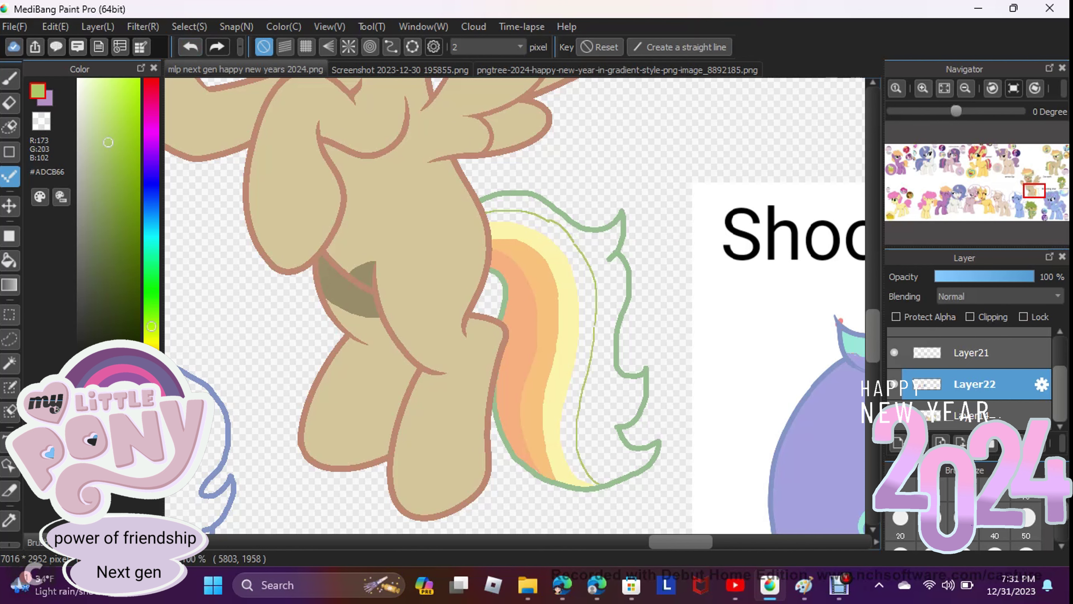
- Select the fourth stripe's areas in the tail and the mane behind the cheek and paint them yellow-green #ADCB66
key("w")
left_click(604, 381)
key("ctrl+d")
key("b")
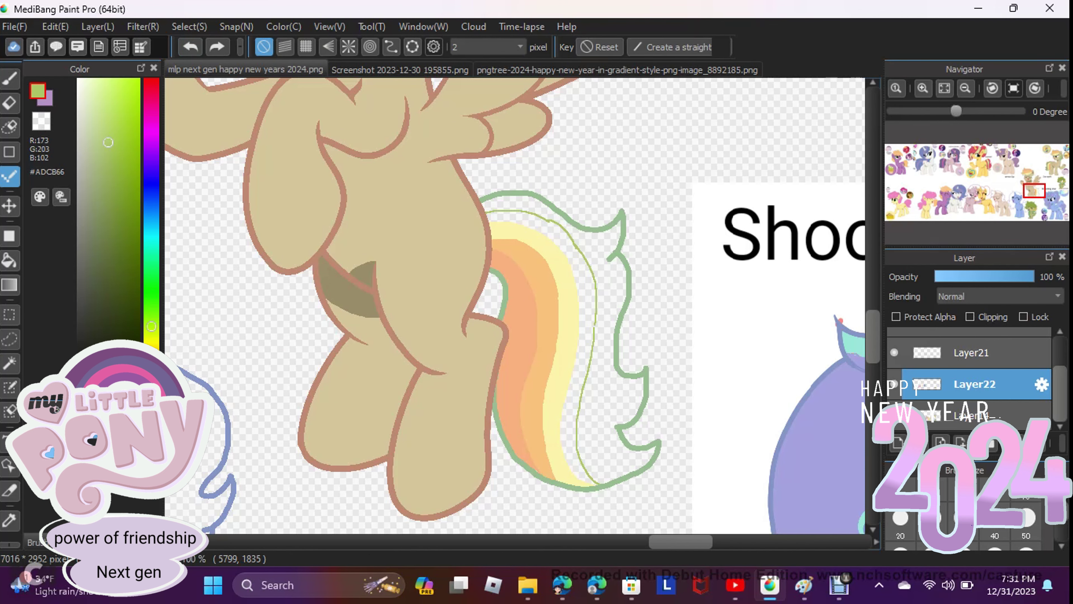
key("w")
scroll(514, 304, "up", 7)
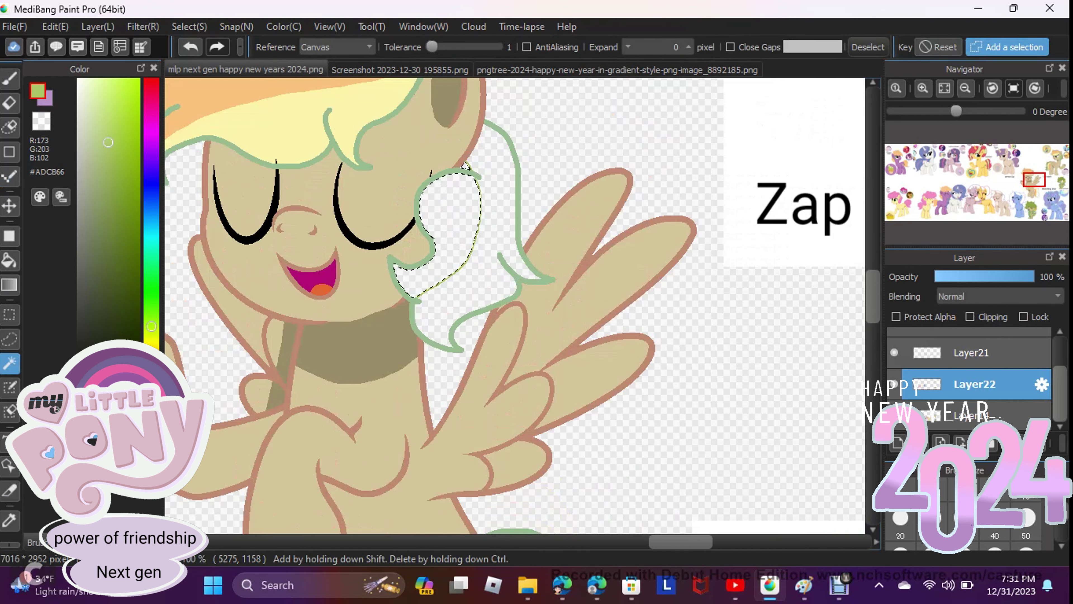
key("b")
left_click_drag(409, 218, 448, 237)
- Sample grey-green #98C092 from the tail outline and draw the fifth stripe's edge lines in the back mane and tail
scroll(815, 252, "down", 7)
key("i")
left_click(653, 351)
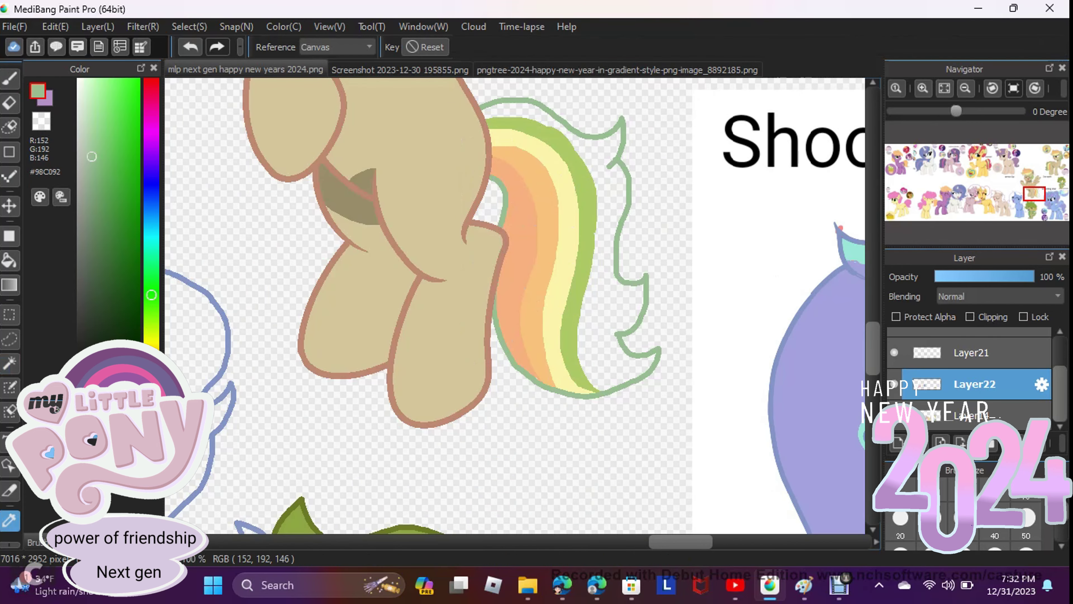
scroll(514, 305, "up", 7)
key("b")
scroll(514, 304, "down", 3)
scroll(515, 305, "up", 3)
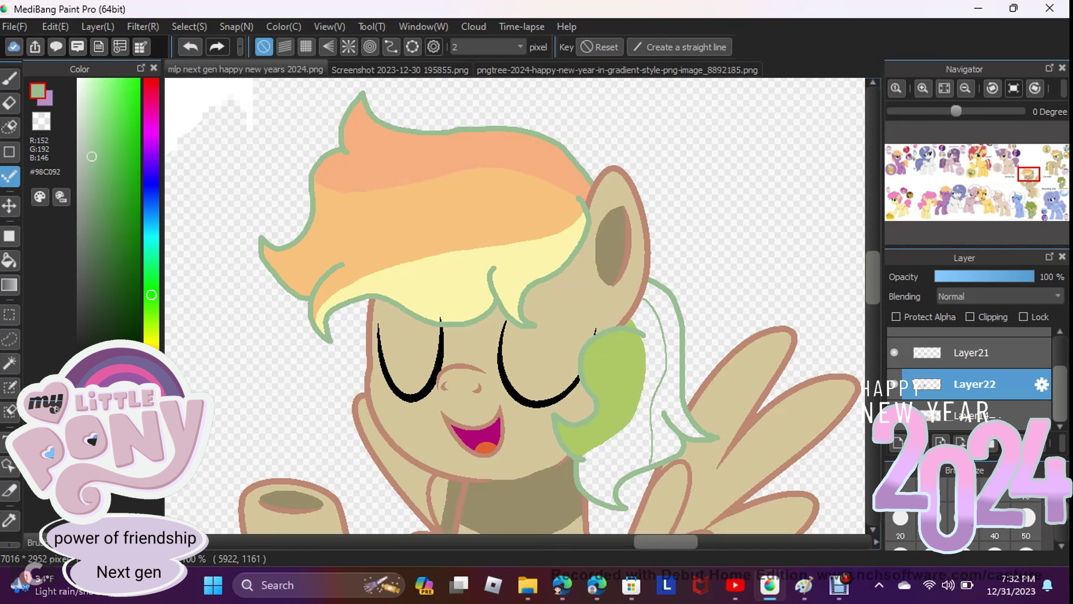
scroll(515, 304, "down", 10)
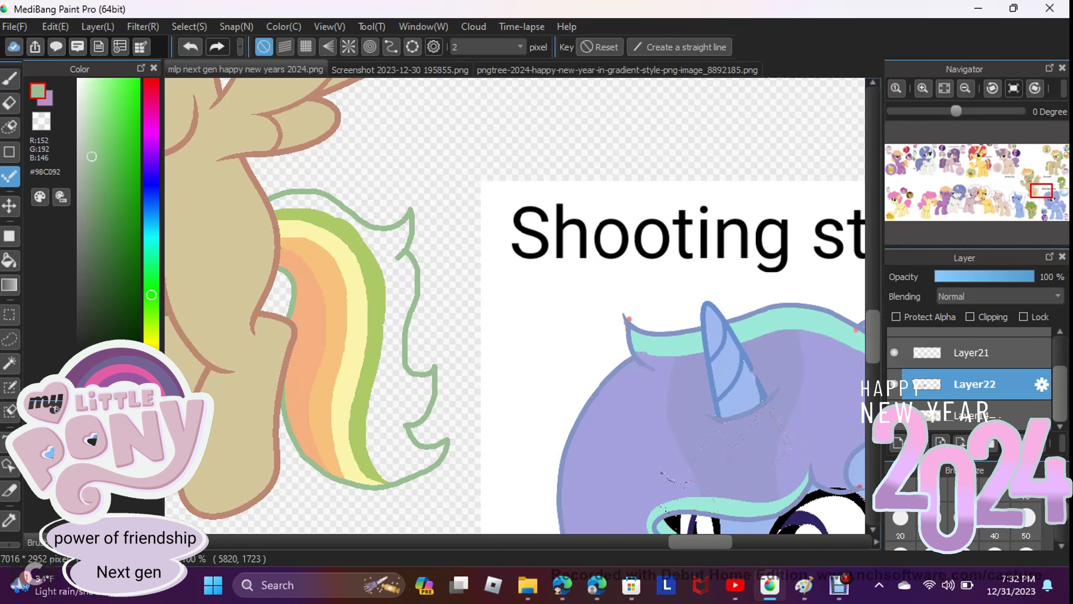
- Select the fifth stripe's areas in the tail and back mane, paint them grey-green #98C092, and deselect
key("w")
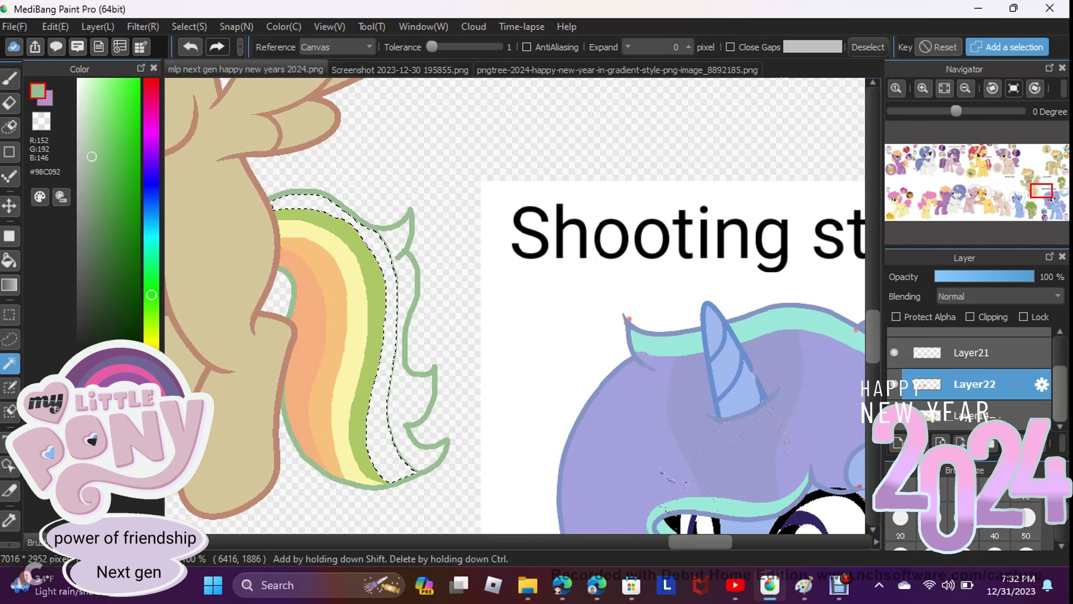
scroll(514, 305, "up", 5)
key("b")
scroll(515, 305, "down", 5)
left_click_drag(381, 136, 393, 372)
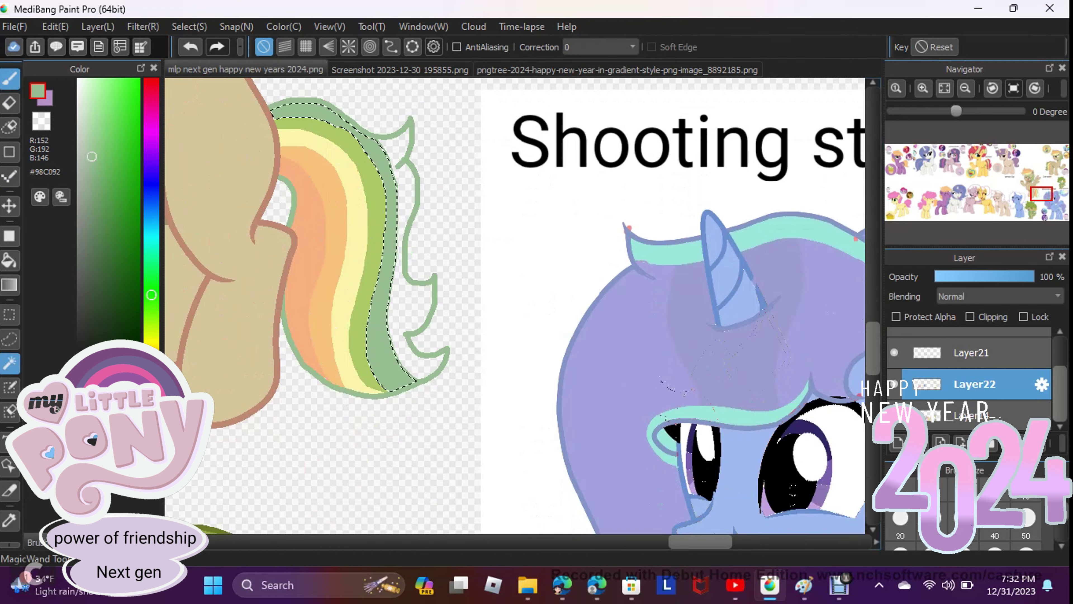
key("ctrl+d")
- Select the remaining unfilled parts of the back mane and tail and paint them brown #B39675
left_click(10, 363)
scroll(515, 305, "up", 5)
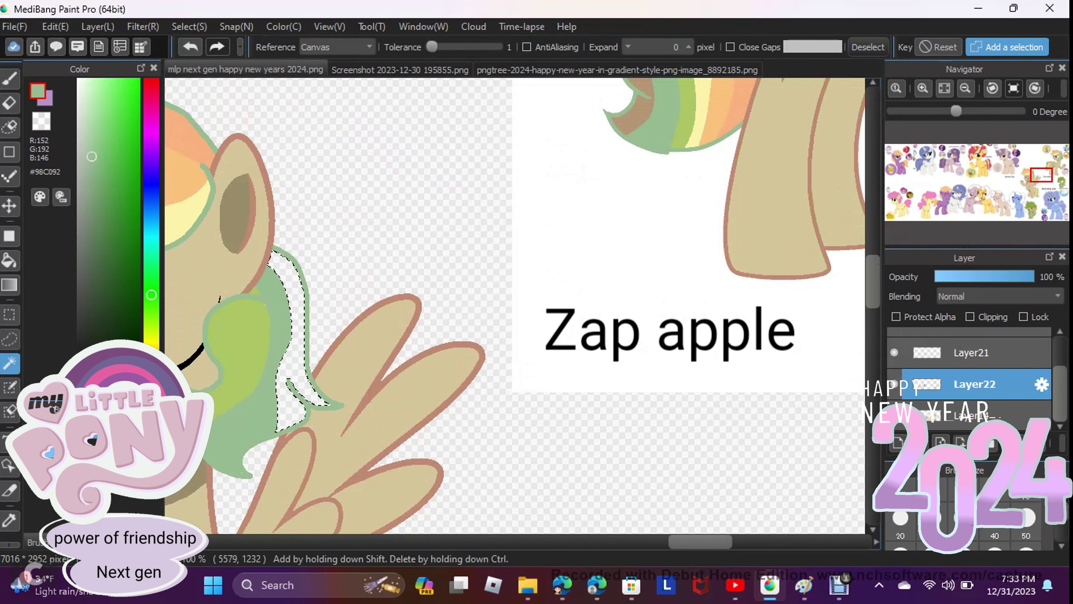
left_click(291, 402)
key("b")
scroll(826, 309, "down", 5)
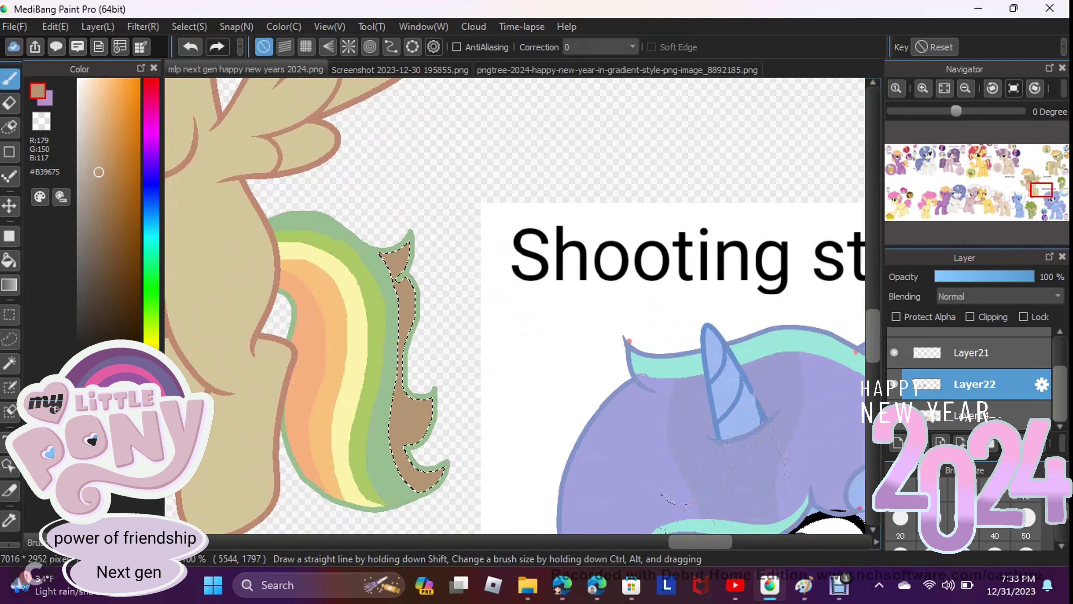
left_click(9, 363)
scroll(514, 304, "down", 3)
scroll(515, 304, "down", 2)
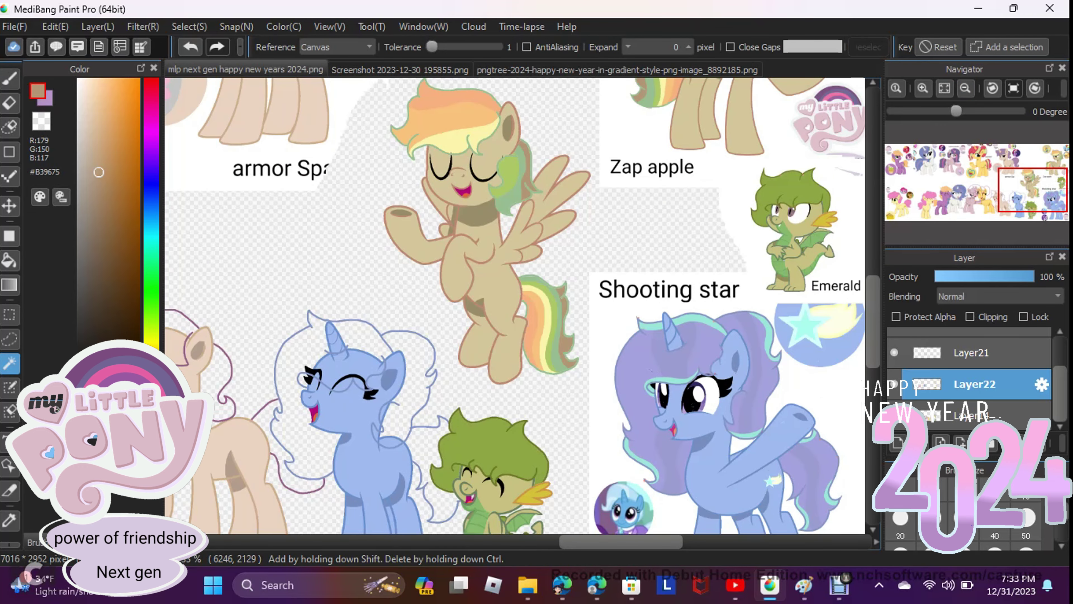
- On the body layer, select the blue unicorn's forehead and eye parts covered by the mane outline and clear them
scroll(515, 304, "up", 2)
left_click(972, 415)
scroll(514, 305, "down", 1)
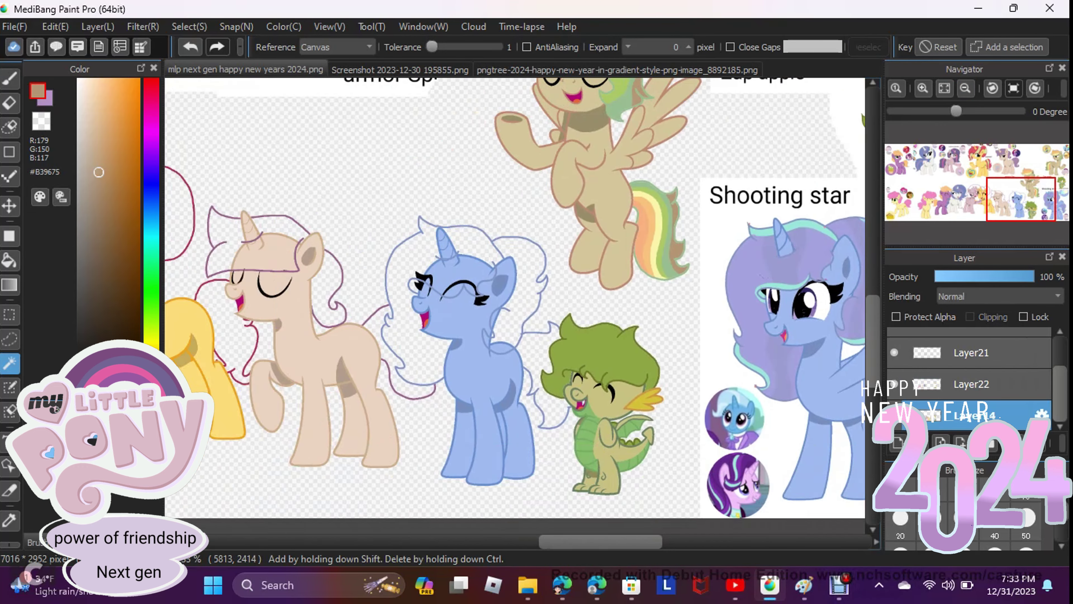
scroll(515, 305, "up", 3)
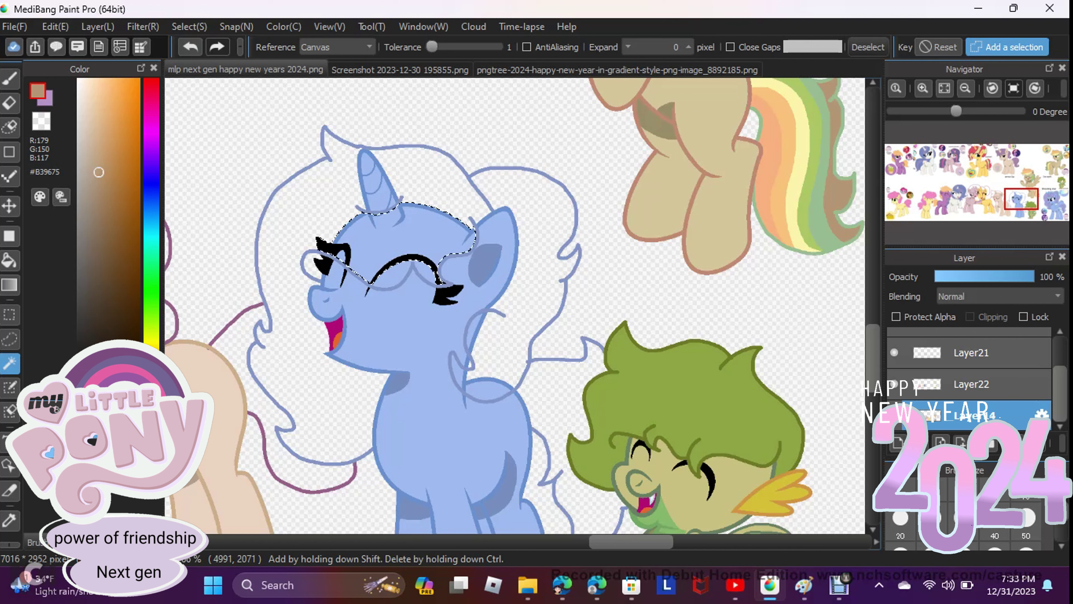
key("ctrl+z")
key("ctrl+z")
key("ctrl+z")
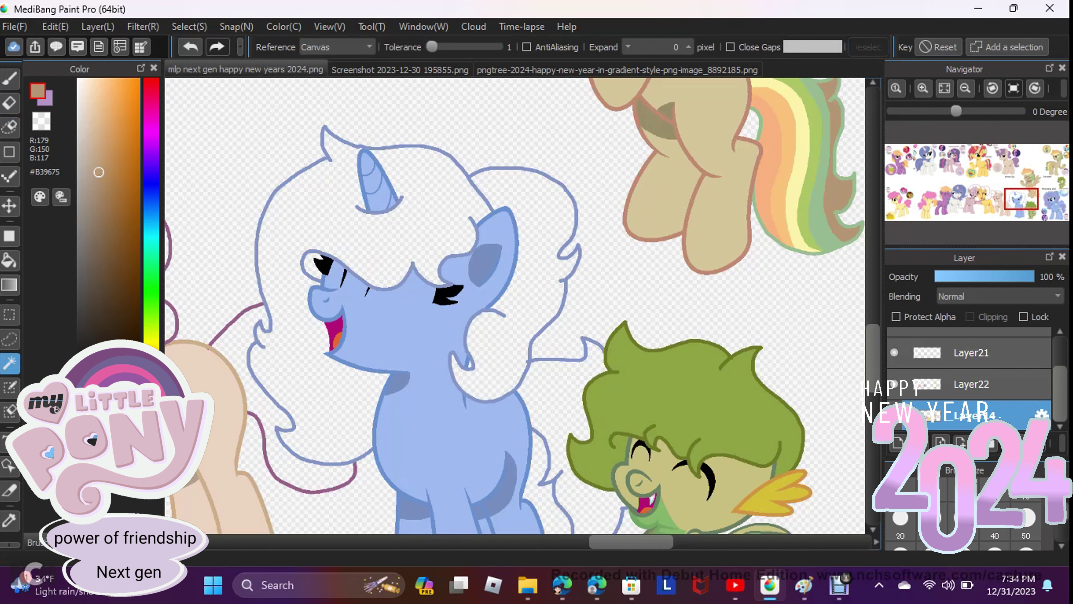
- Select the blue unicorn's empty mane and tail areas and make Layer22 the active layer
scroll(515, 304, "up", 3)
scroll(514, 305, "down", 3)
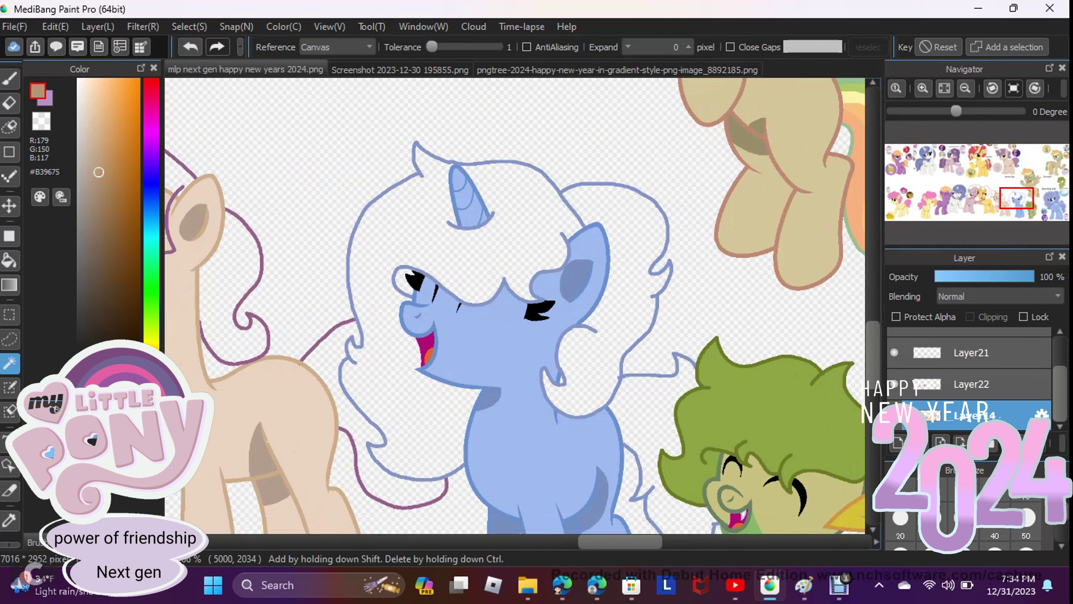
scroll(515, 304, "up", 1)
left_click(402, 401)
left_click(972, 384)
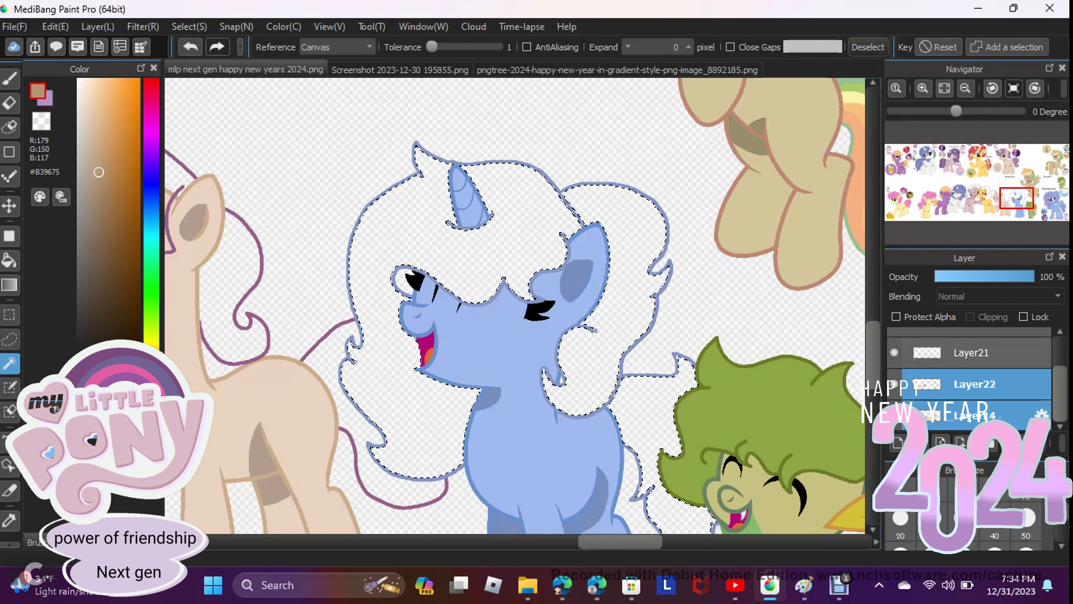
scroll(515, 305, "right", 5)
scroll(514, 304, "left", 5)
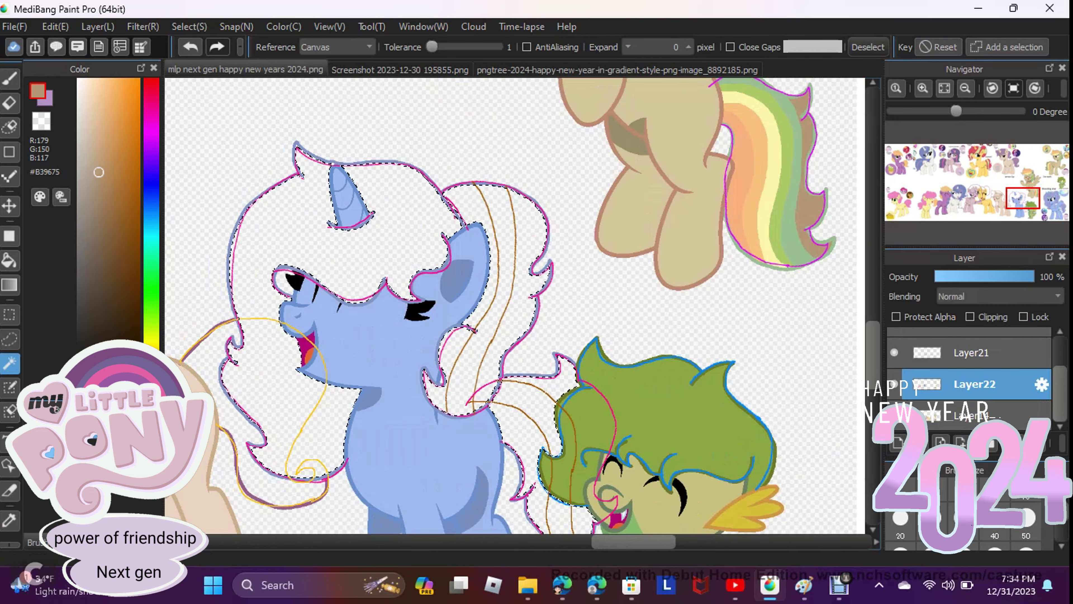
- Sample blue-violet #9B9CD0 from the Shooting star reference and draw the stripe's edge lines in the blue unicorn's back mane
scroll(515, 305, "down", 2)
key("b")
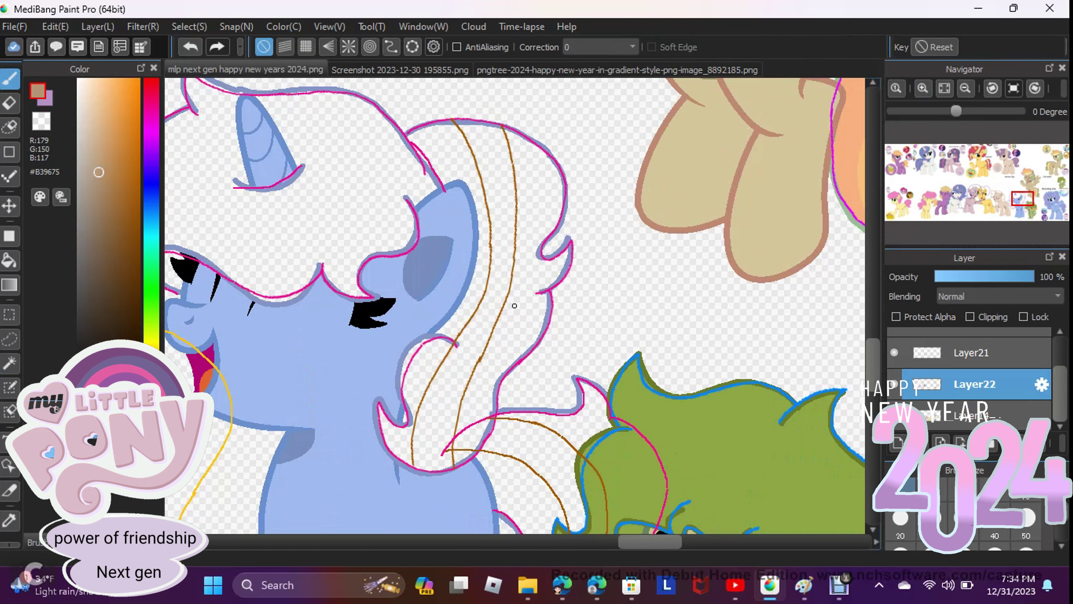
scroll(515, 305, "right", 5)
scroll(514, 305, "right", 5)
left_click(696, 287, "alt")
scroll(515, 305, "left", 5)
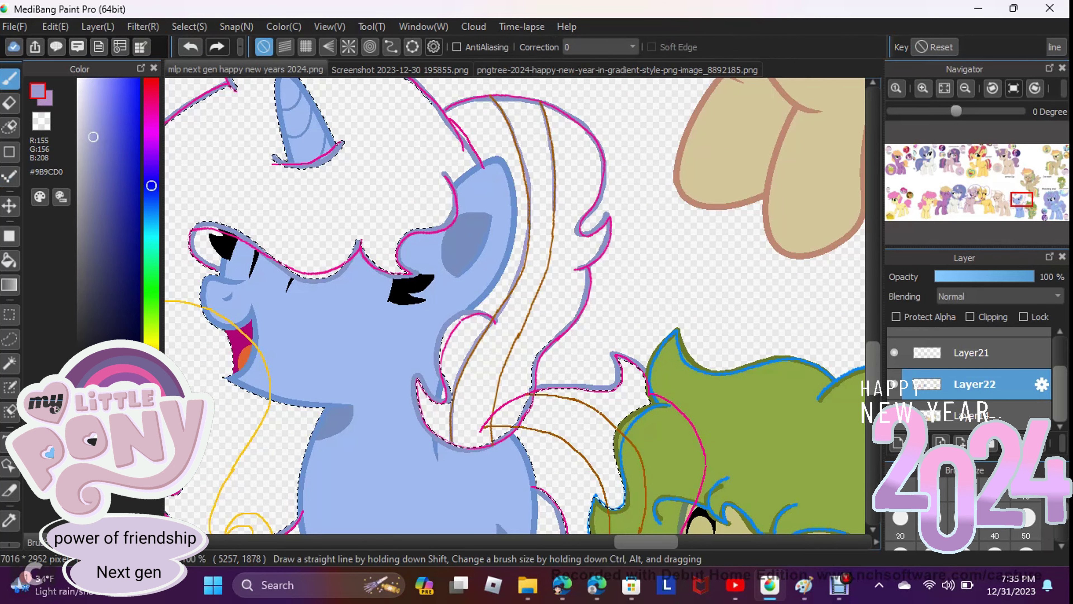
scroll(533, 207, "down", 3)
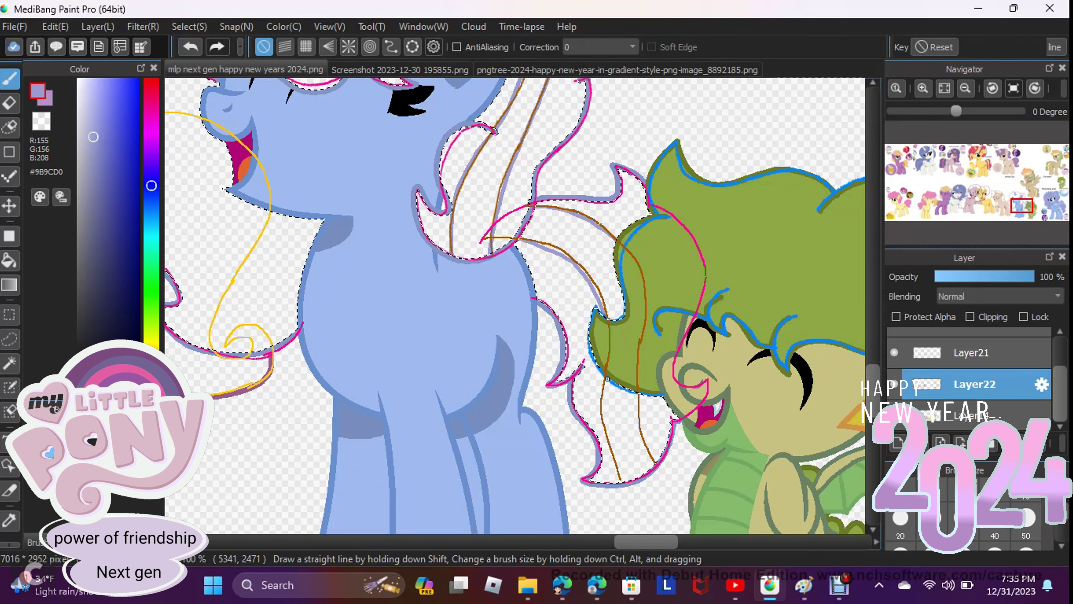
- Draw the blue-violet #9B9CD0 stripe's edge lines in the blue unicorn's tail and front mane, above and below the face
scroll(534, 207, "down", 2)
scroll(533, 206, "up", 1)
scroll(514, 304, "down", 2)
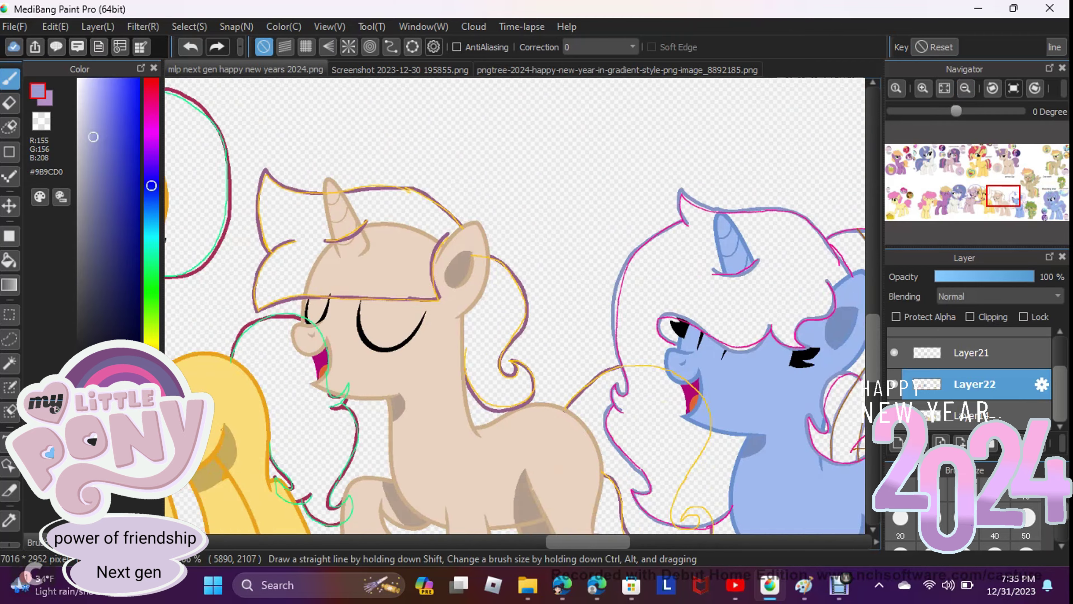
scroll(515, 304, "up", 2)
scroll(515, 305, "left", 3)
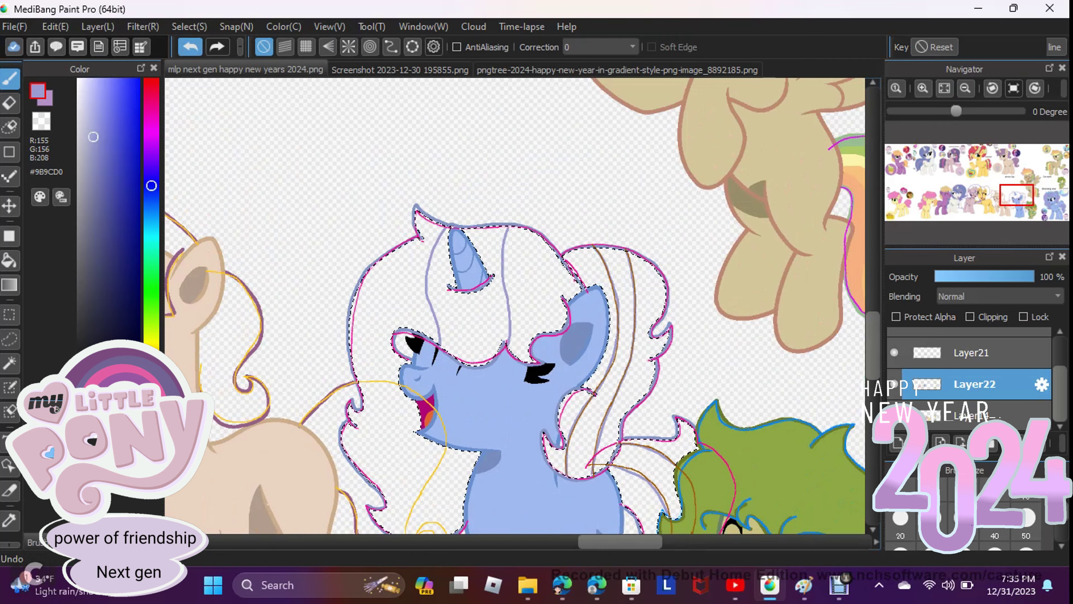
scroll(506, 244, "down", 3)
scroll(506, 244, "right", 4)
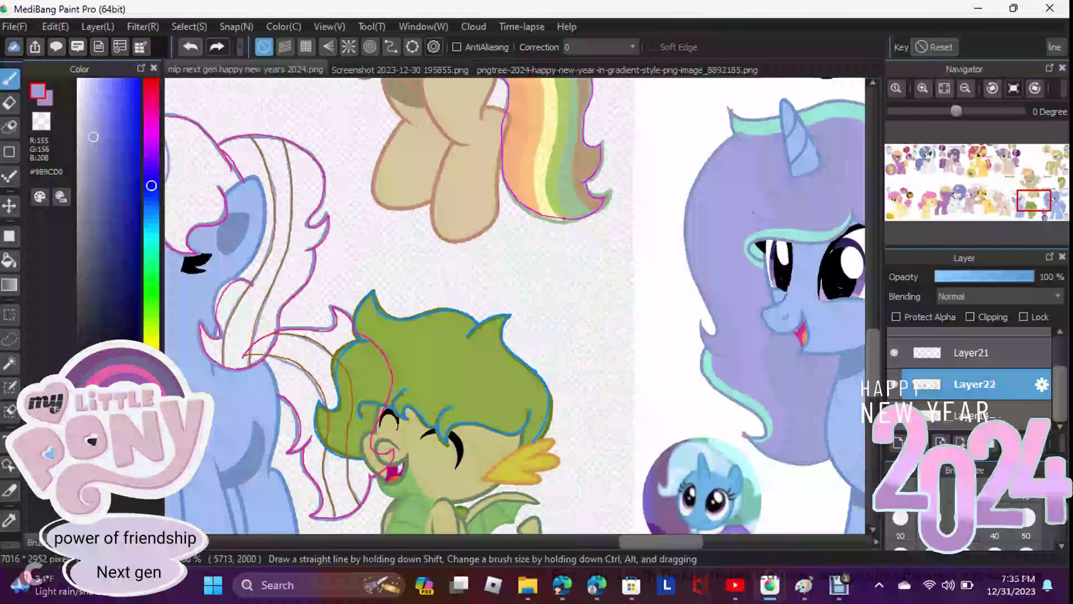
scroll(344, 291, "left", 3)
- Select the stripe areas in the blue unicorn's mane and tail, paint them #9B9CD0, and deselect
key("w")
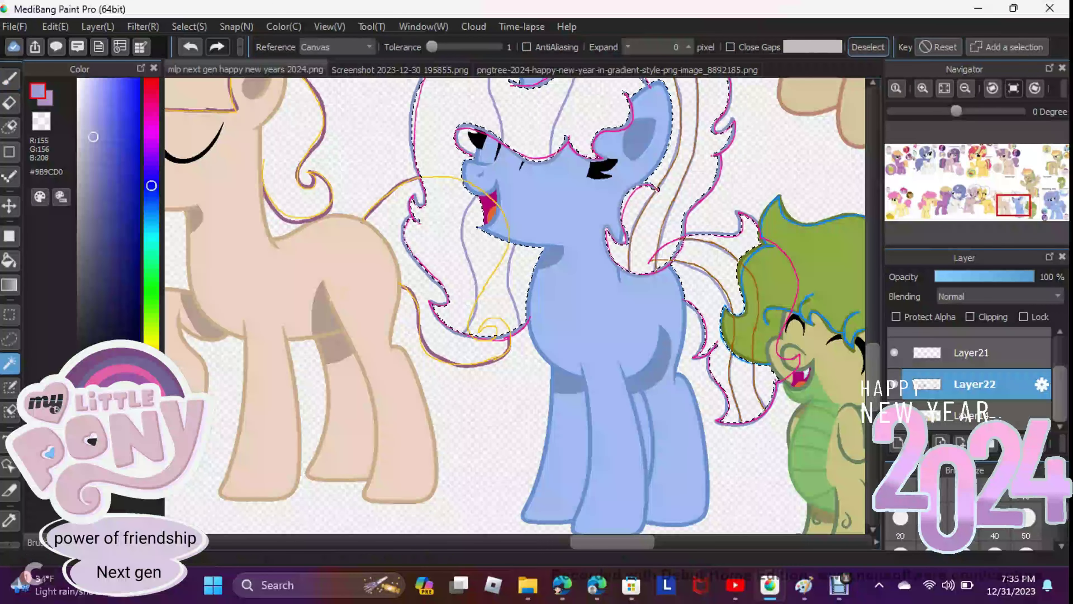
key("ctrl+d")
scroll(344, 290, "up", 3)
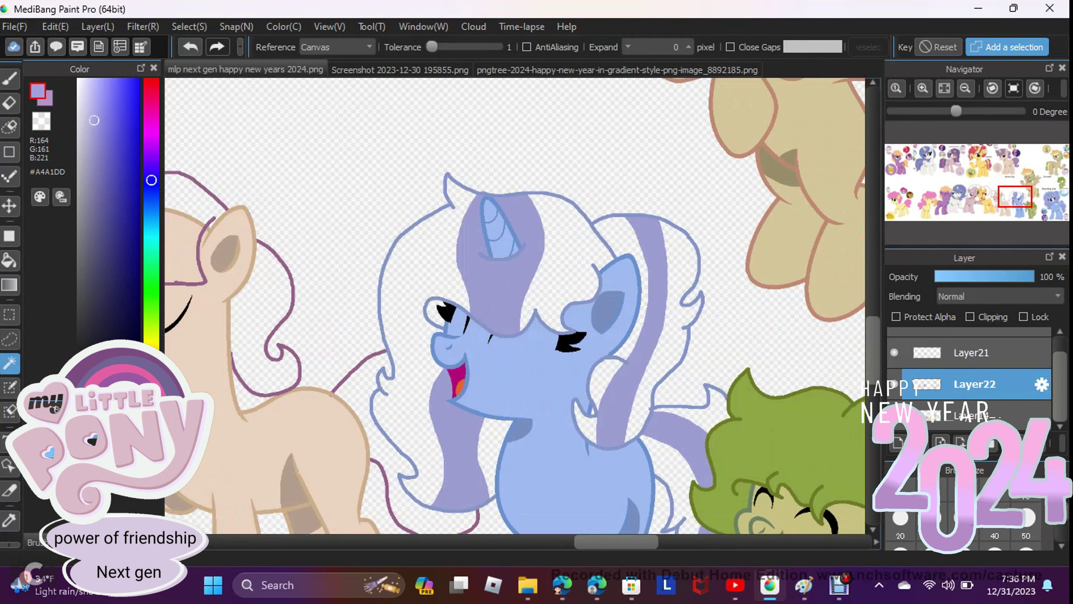
- Select the remaining unfilled areas of the blue unicorn's mane and tail and paint them lavender #A4A1DD
left_click(405, 254)
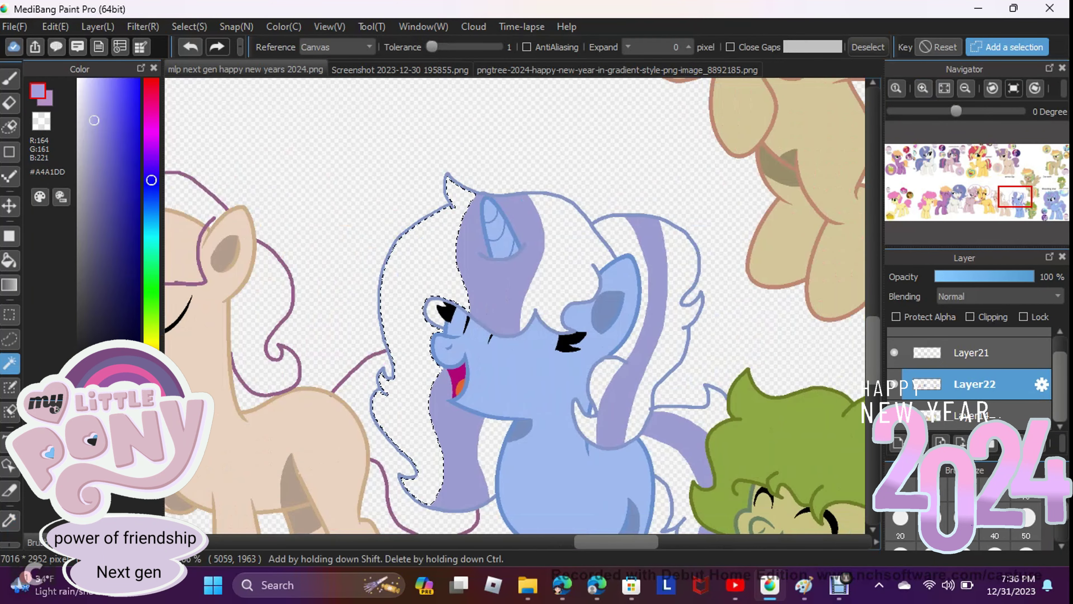
scroll(516, 304, "down", 2)
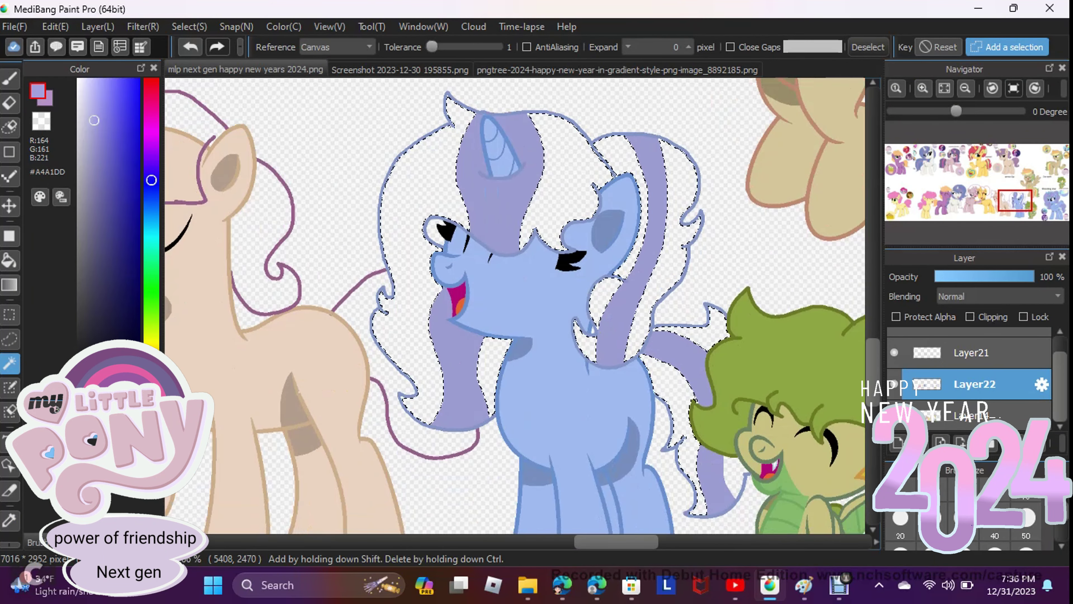
key("b")
left_click_drag(550, 212, 705, 482)
key("g")
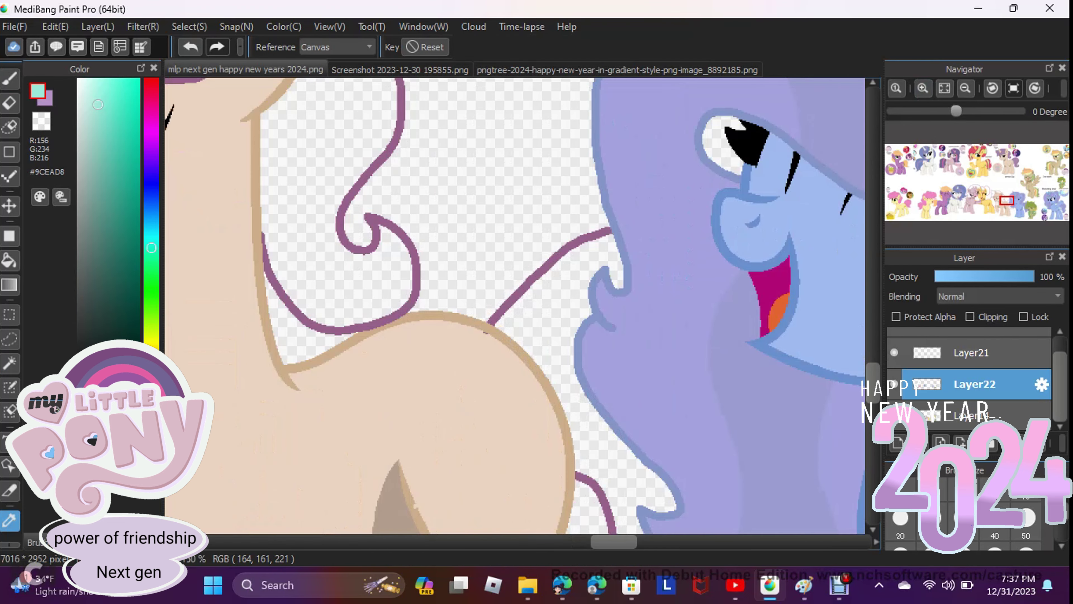
- Draw the teal #9CEAD8 highlight's edge lines along the outer parts of the blue unicorn's mane and tail
scroll(515, 306, "down", 3)
scroll(515, 306, "right", 6)
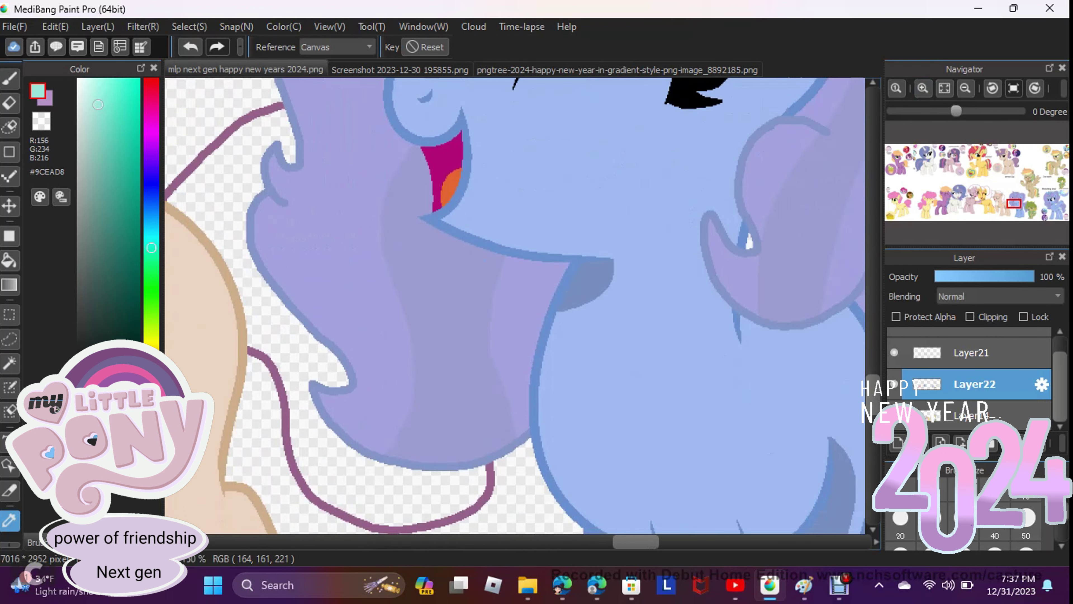
key("b")
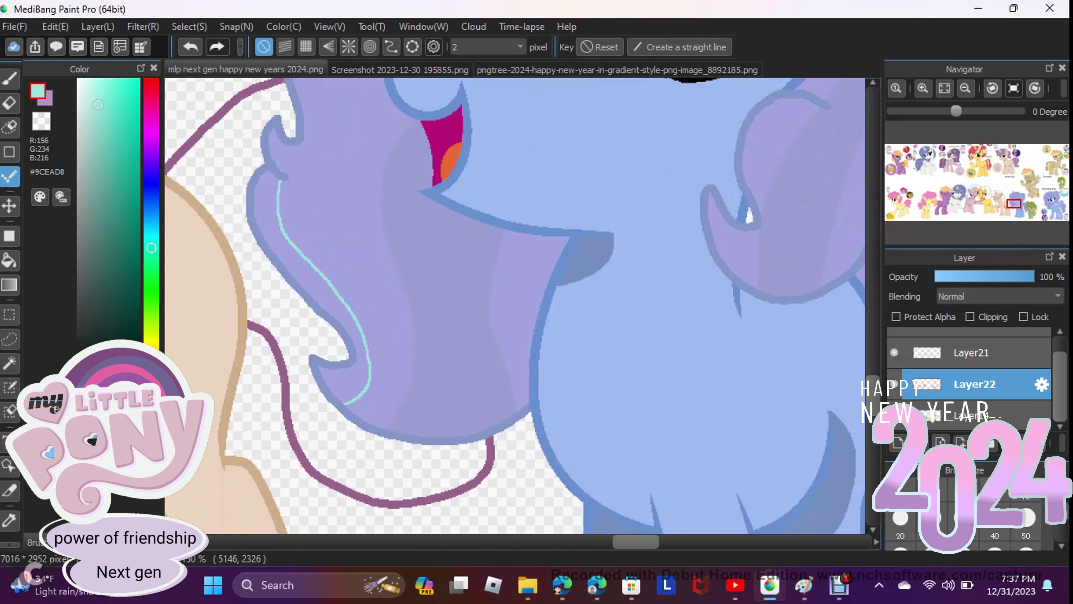
scroll(514, 306, "up", 4)
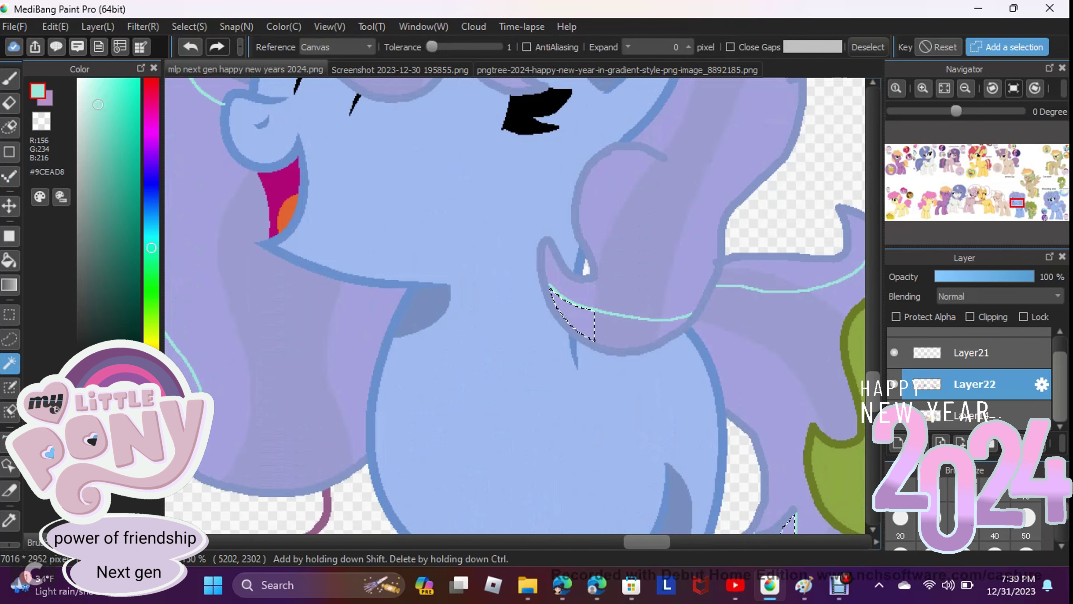
- Select the highlight areas between the teal lines and the mane and tail outlines and paint them teal #9CEAD8
scroll(515, 305, "up", 5)
scroll(515, 305, "down", 3)
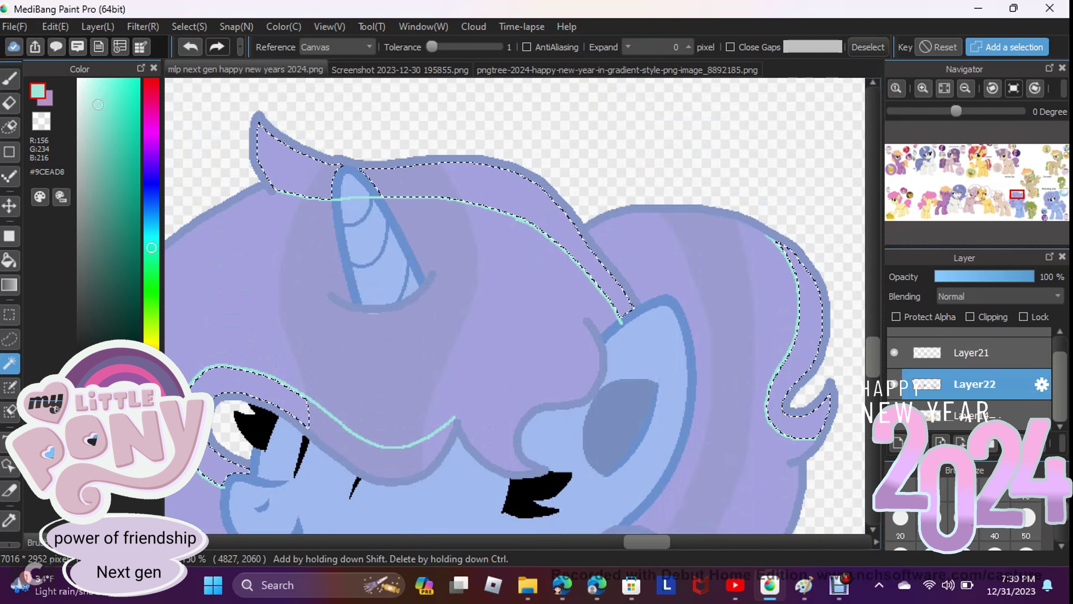
scroll(515, 305, "up", 4)
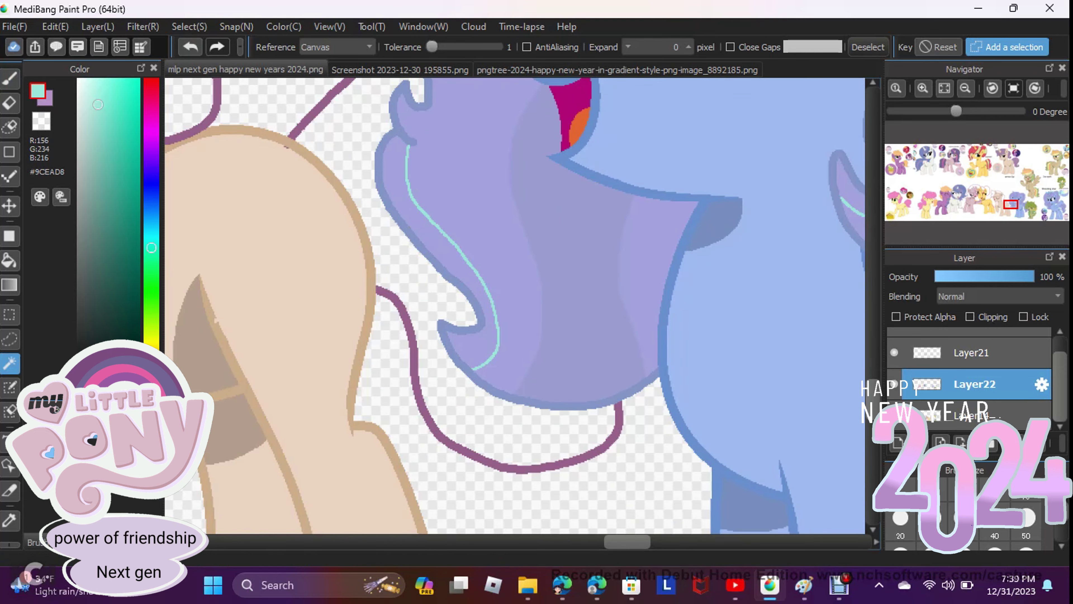
key("b")
left_click_drag(419, 178, 486, 359)
scroll(515, 306, "down", 3)
left_click_drag(507, 182, 718, 296)
left_click_drag(532, 98, 549, 402)
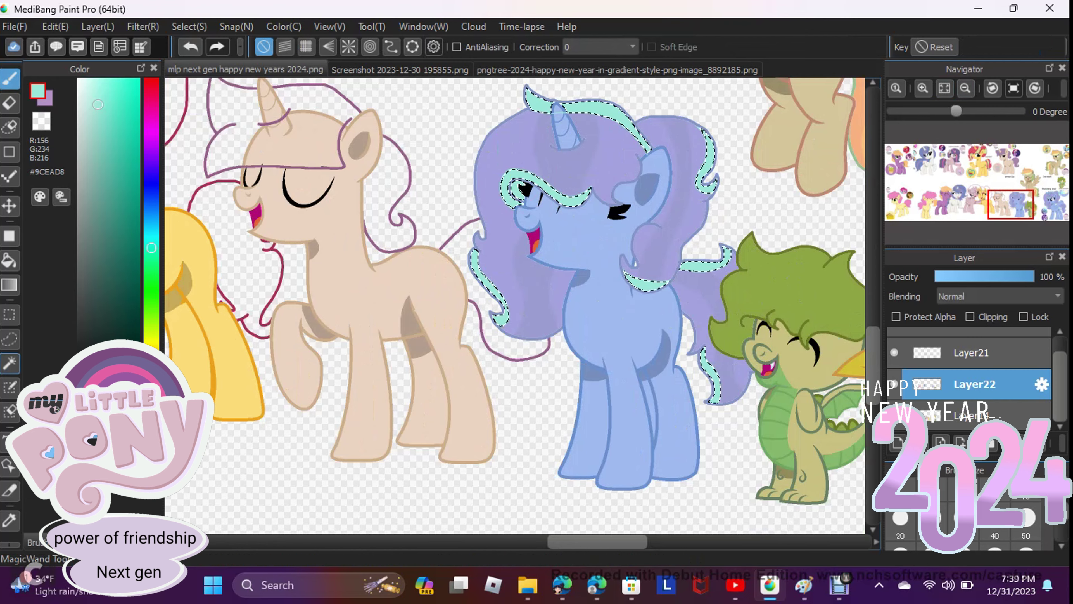
- Deselect and erase the stray teal line crossing the blue unicorn's horn
key("g")
scroll(515, 305, "up", 6)
key("e")
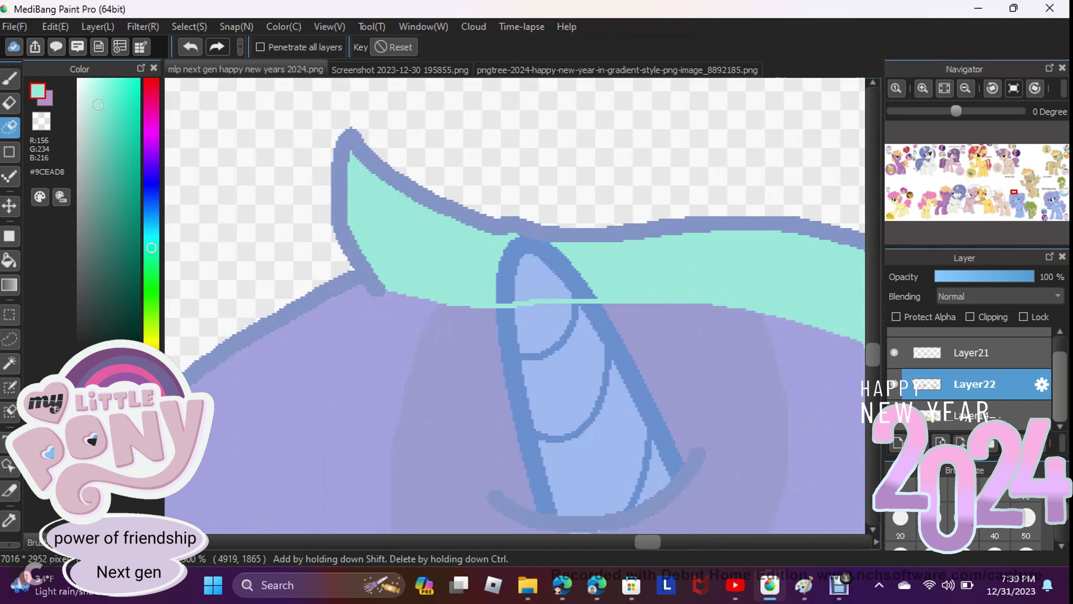
scroll(514, 305, "down", 3)
scroll(514, 305, "right", 5)
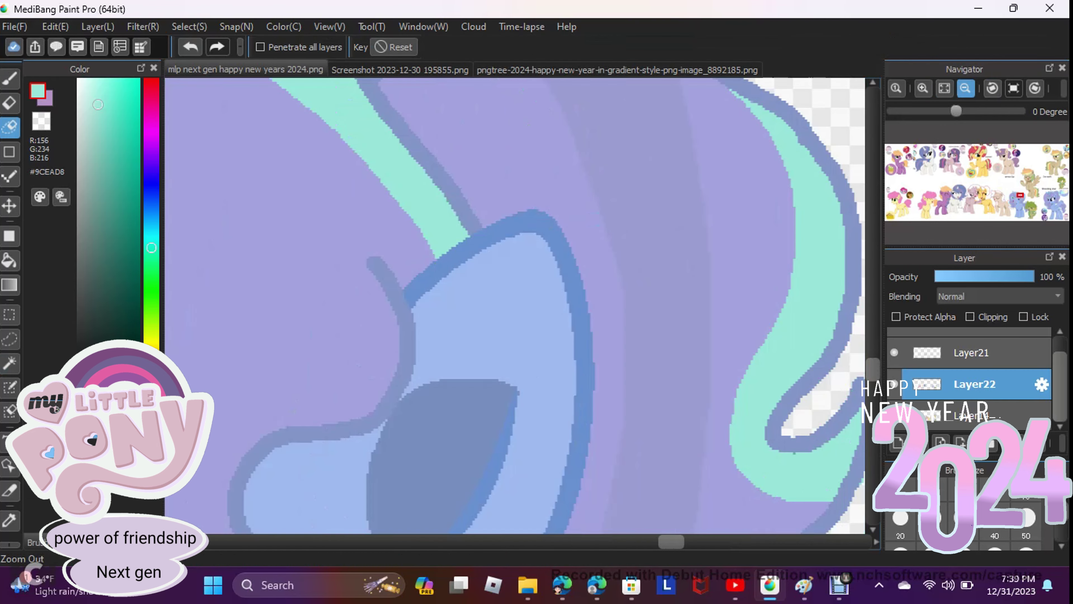
scroll(515, 305, "down", 5)
scroll(515, 305, "up", 2)
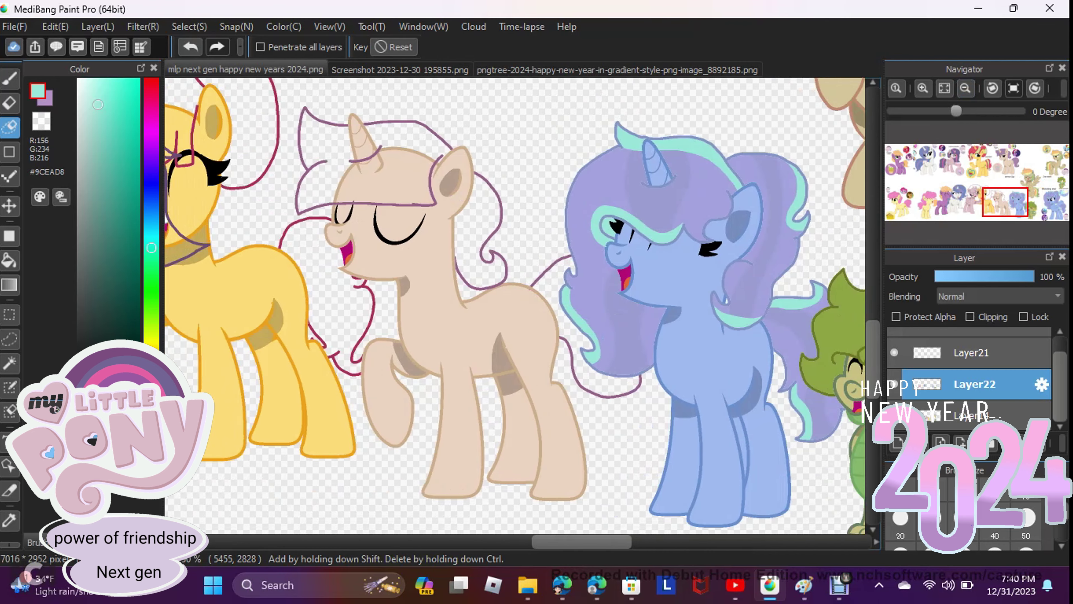
- Sample purple #A485AB from the tan unicorn reference, paint the singing tan unicorn's mane and tail with it, and deselect
key("g")
scroll(515, 305, "up", 10)
key("i")
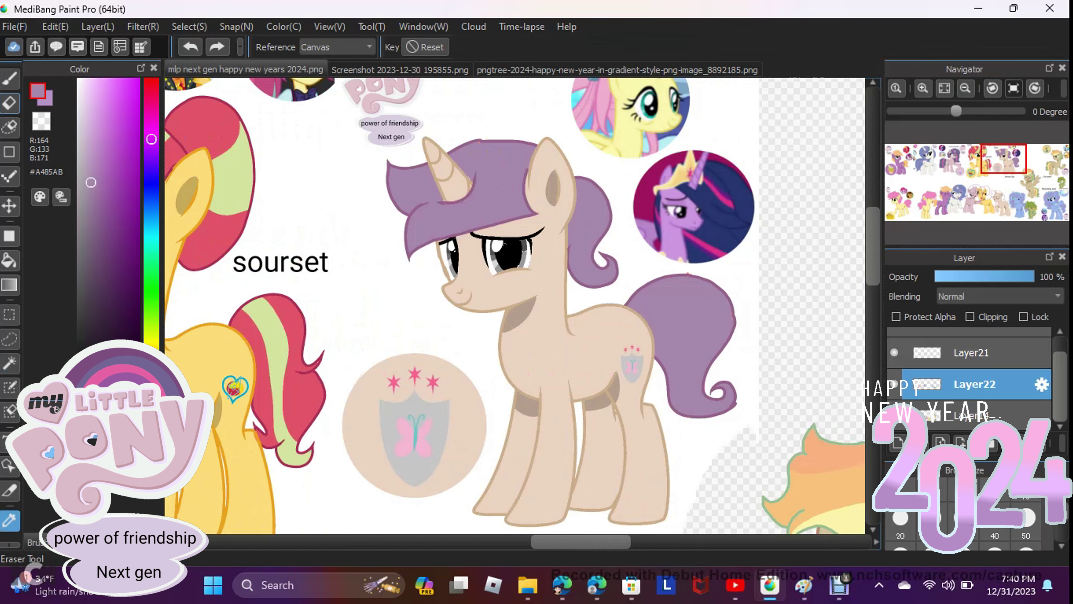
key("w")
scroll(514, 305, "down", 10)
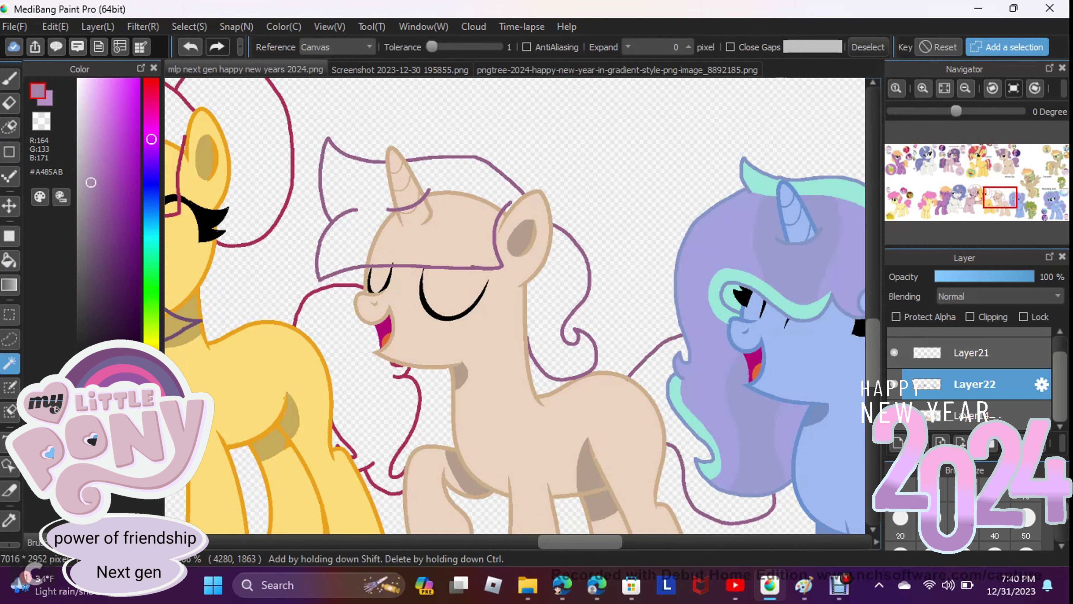
key("ctrl+f")
key("ctrl+d")
key("b")
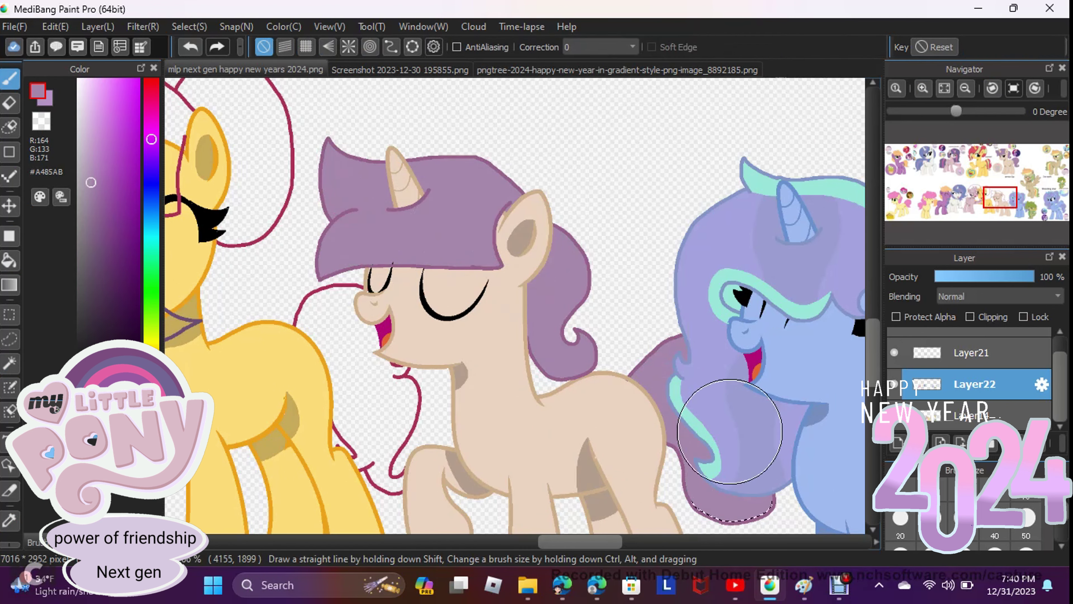
key("w")
- On the body layer, select the yellow unicorn's forehead under the mane outline and clear it
scroll(515, 305, "left", 5)
scroll(514, 306, "up", 5)
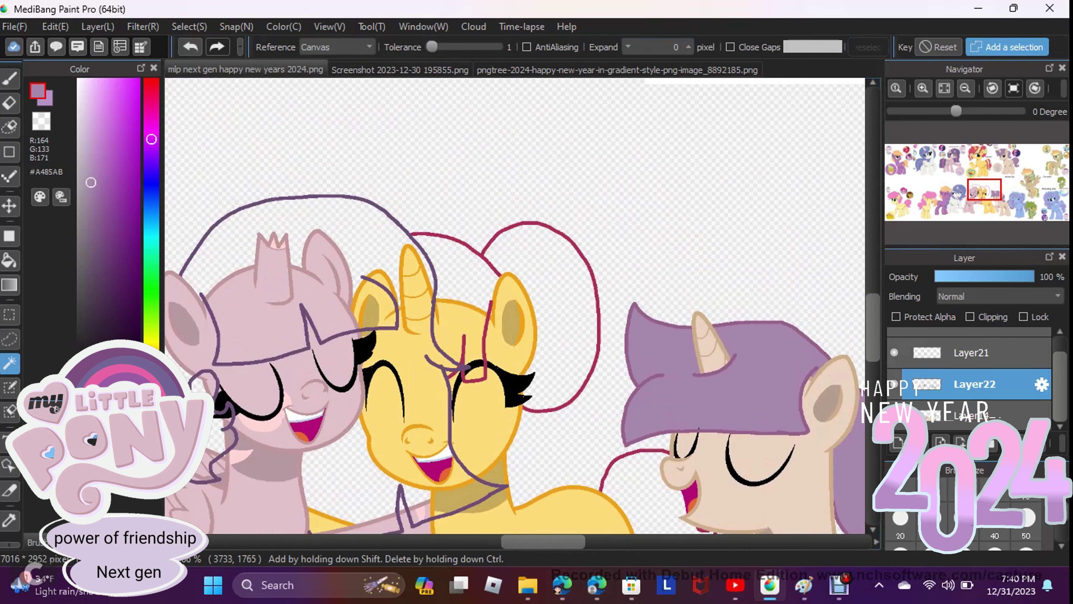
left_click(972, 415)
left_click(460, 308)
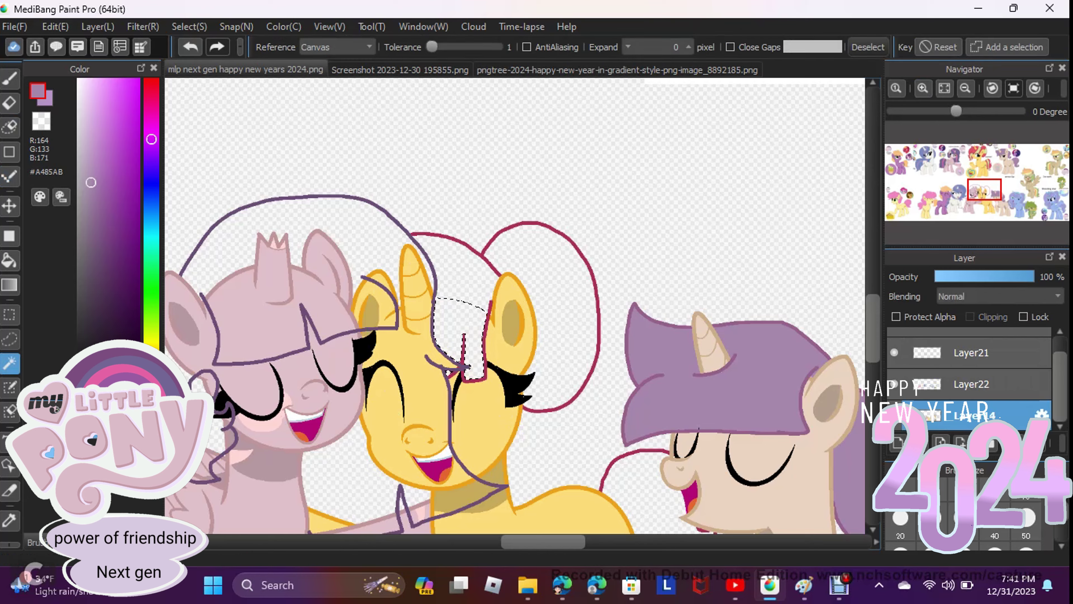
- Deselect, then select the yellow unicorn's mane and tail areas and make Layer22 the active layer
key("ctrl+d")
scroll(514, 306, "down", 3)
left_click(972, 383)
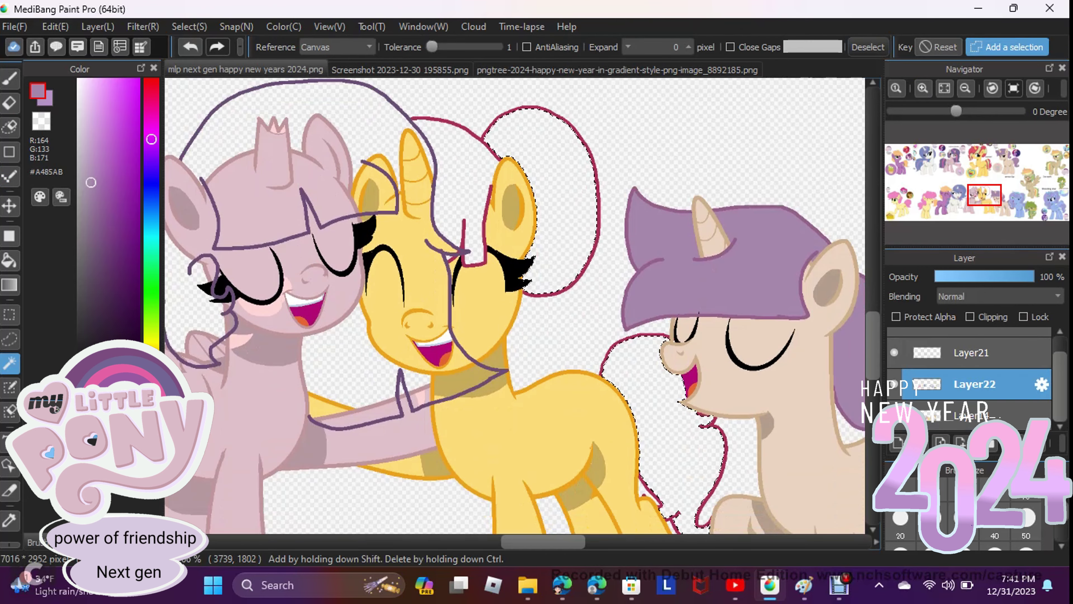
- Sample light green #D4E6A0 from the yellow unicorn reference and outline the stripes in the singing yellow unicorn's mane and tail
key("b")
key("ctrl+Tab")
key("ctrl+shift+Tab")
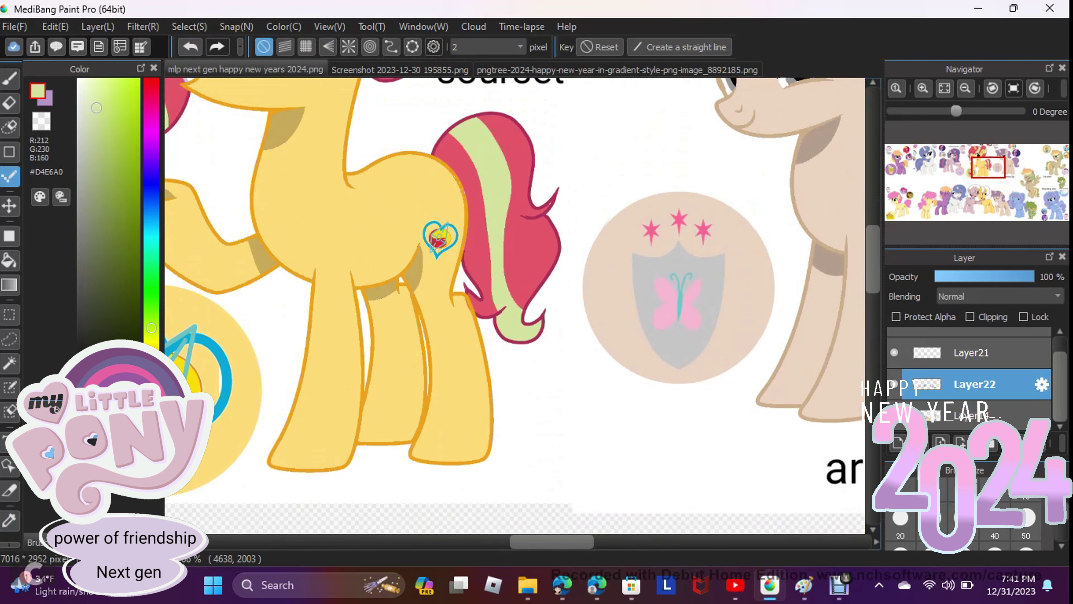
scroll(514, 305, "up", 5)
scroll(514, 305, "down", 5)
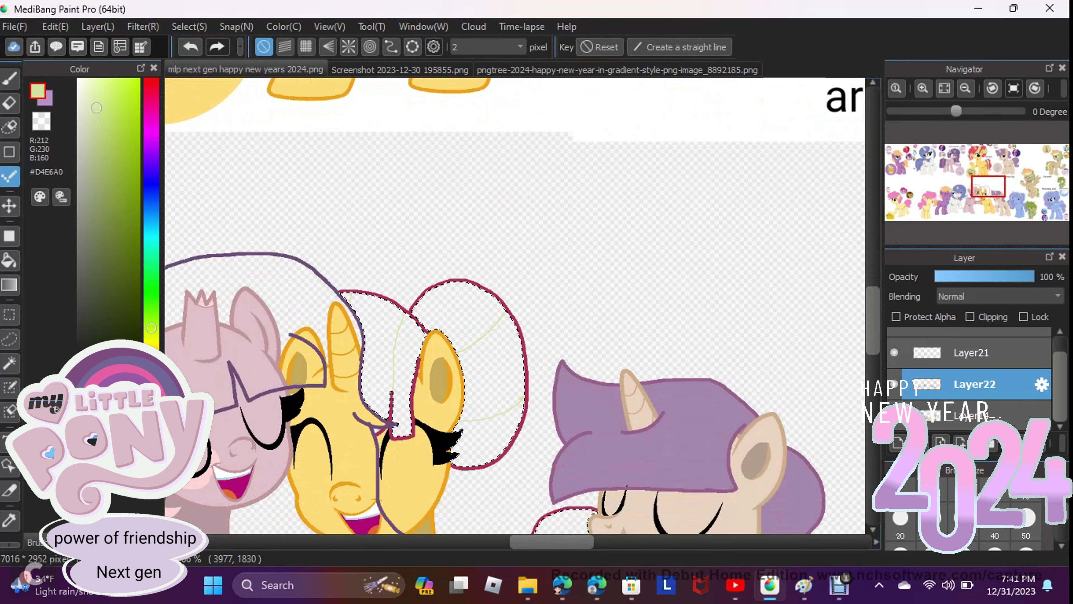
scroll(515, 306, "down", 5)
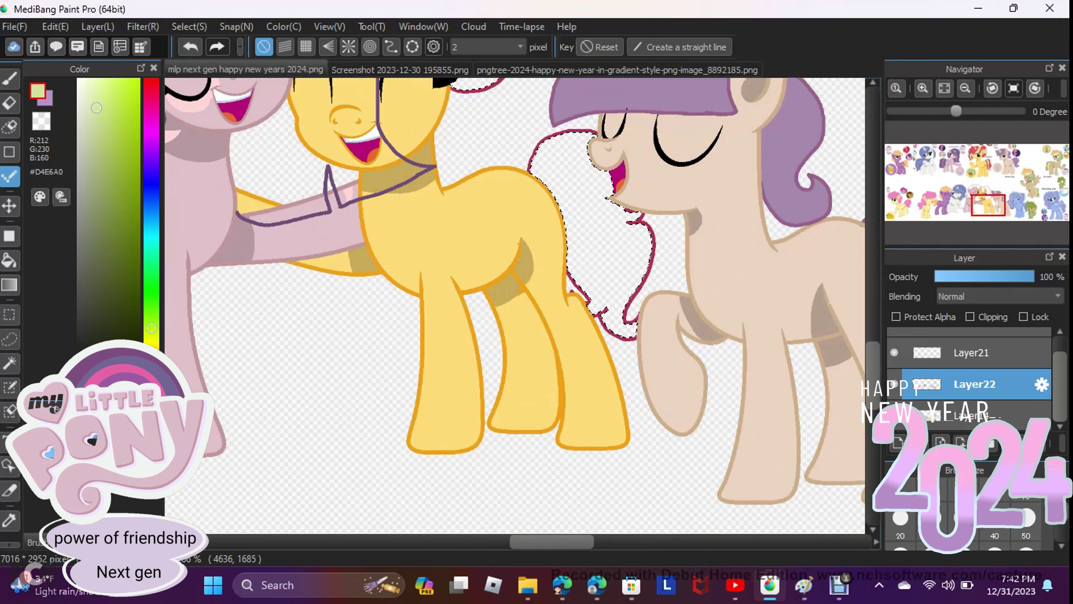
- Select the outlined stripe areas of the yellow unicorn's mane and tail and paint them light green #D4E6A0
key("w")
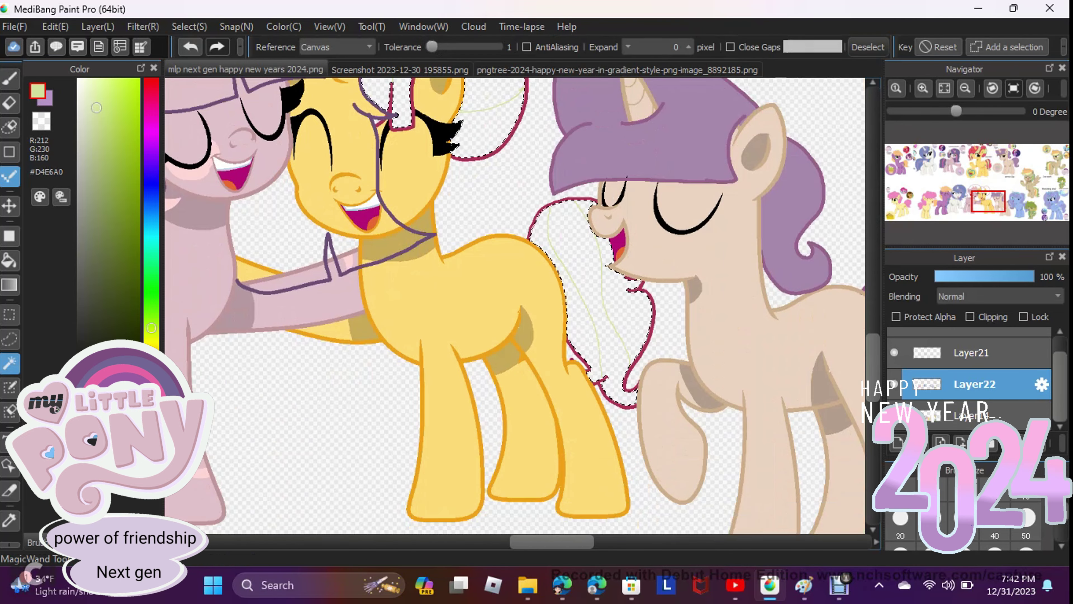
left_click(576, 237)
scroll(576, 237, "up", 5)
key("b")
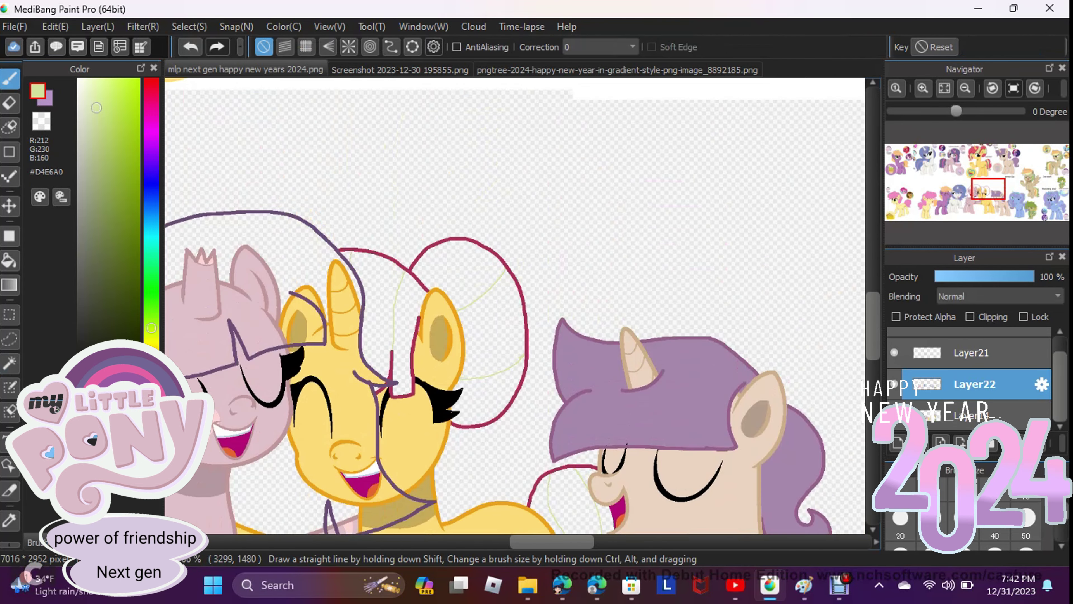
scroll(515, 306, "down", 6)
scroll(514, 305, "up", 4)
- Select the remaining mane and tail areas of the yellow unicorn, sample red #DE4F68 from its reference, and paint them
key("w")
scroll(514, 306, "up", 4)
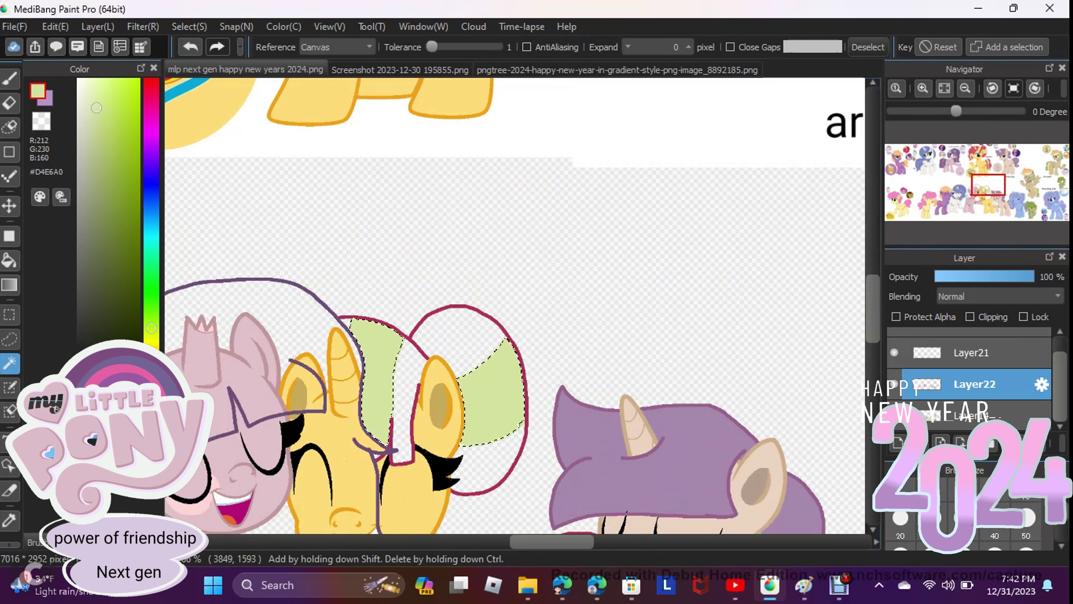
scroll(515, 305, "down", 4)
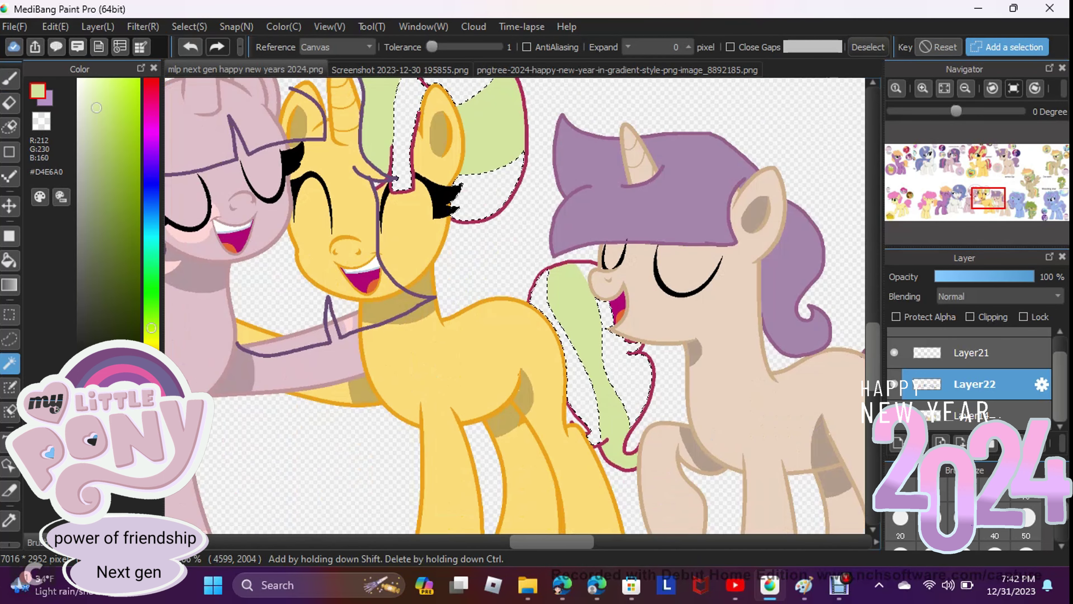
key("i")
scroll(515, 306, "up", 8)
left_click(479, 108)
scroll(514, 306, "down", 8)
scroll(514, 305, "down", 1)
key("b")
mouse_move(381, 110)
left_mouse_down()
mouse_move(443, 232)
mouse_move(618, 456)
mouse_move(549, 380)
left_mouse_up()
- Fill the small tail gap beside the tan unicorn's muzzle with red #DE4F68, and sample the mane's light green #D4E6A0
key("w")
key("b")
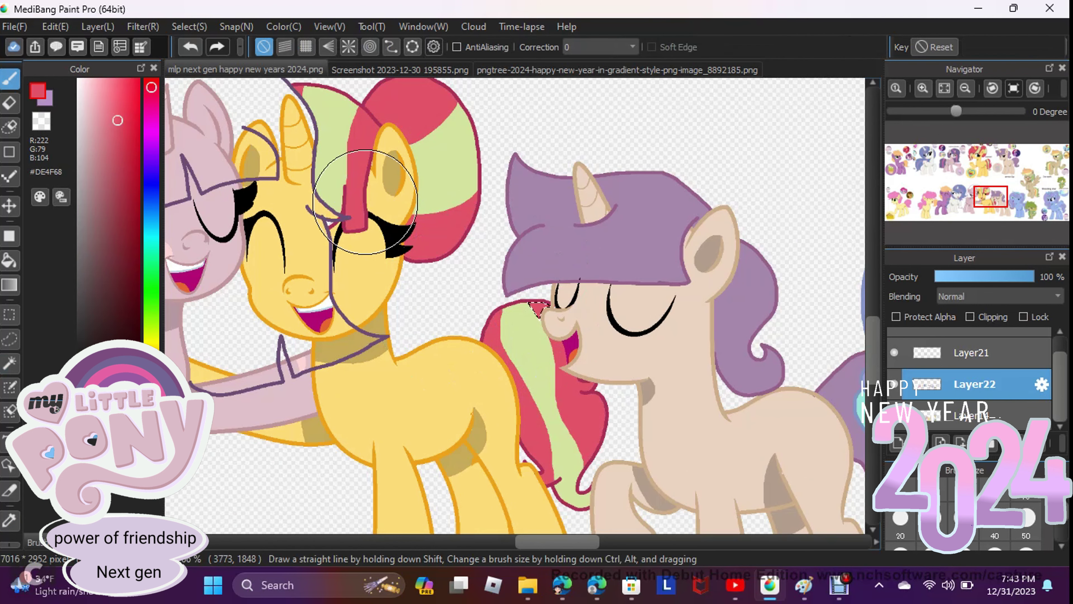
key("i")
left_click(421, 195)
key("b")
key("w")
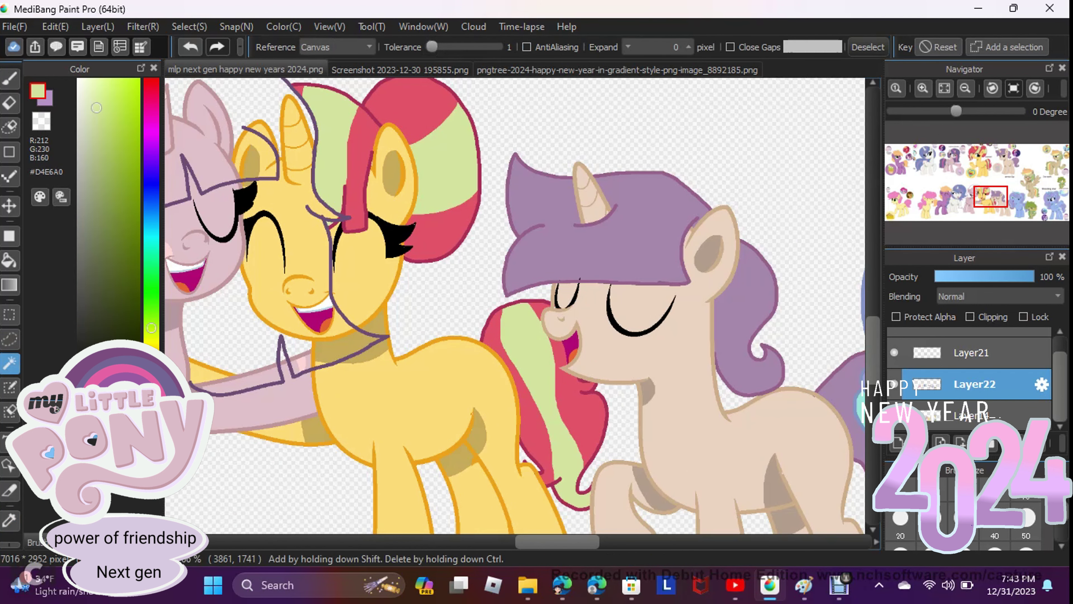
- On the body layer, select the yellow unicorn's face and the arm parts inside the pink pony's mane outline and clear them
scroll(514, 305, "left", 5)
left_click(972, 415)
left_click(422, 367, "shift")
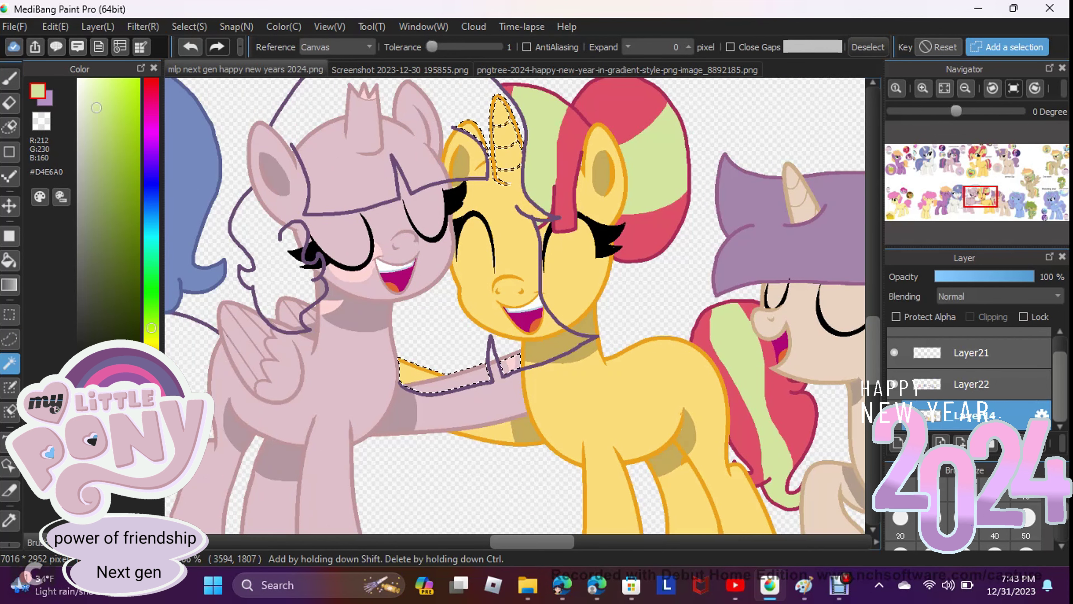
left_click(499, 262)
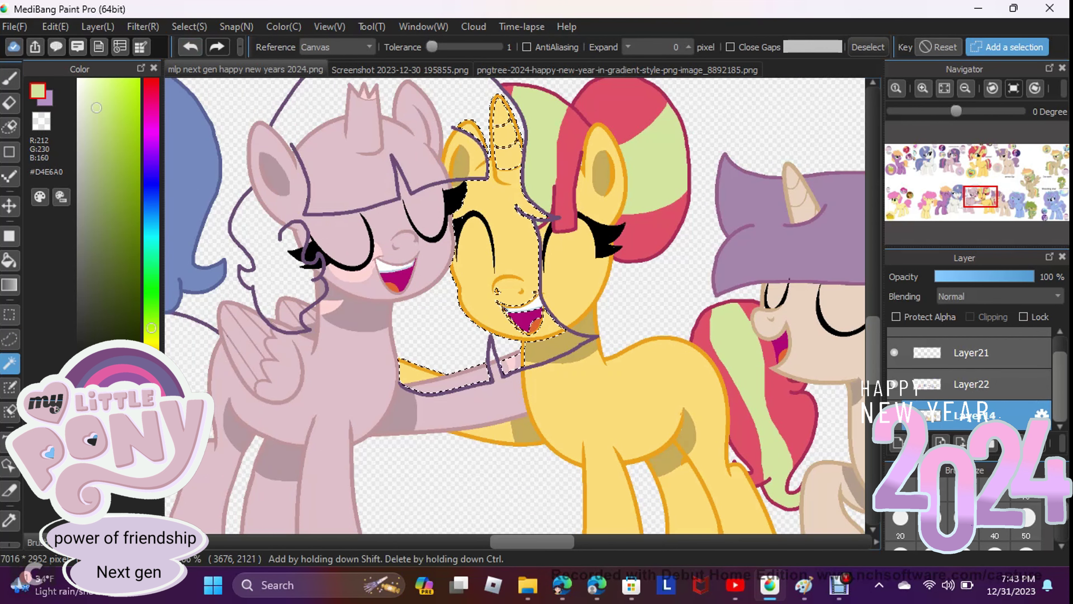
key("ctrl+x")
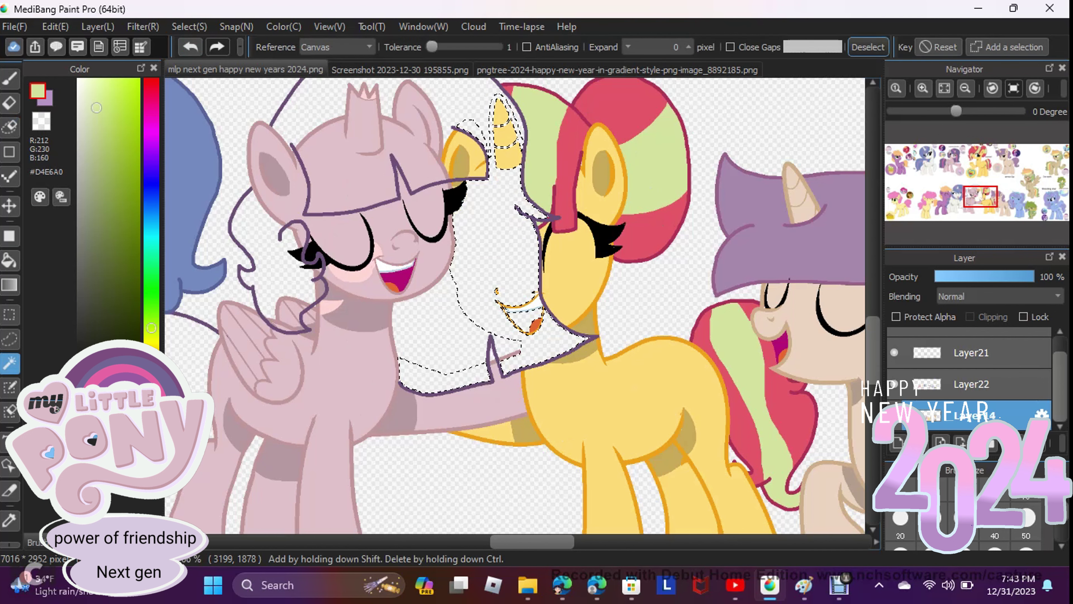
- Deselect and erase the leftover mouth and outline fragments of the yellow unicorn inside the pink pony's mane
key("ctrl+d")
scroll(515, 305, "up", 3)
key("e")
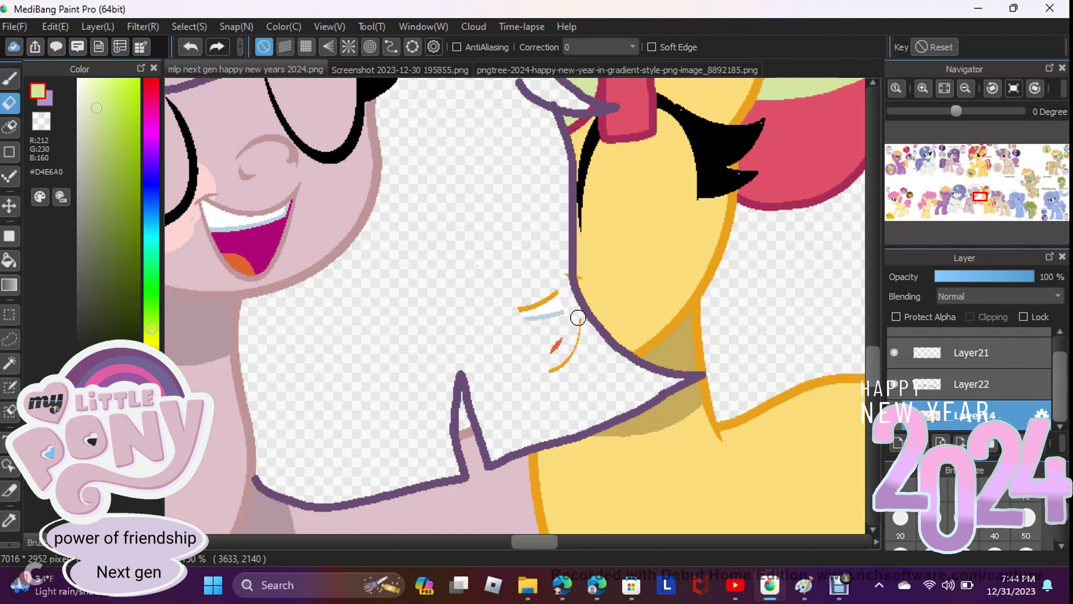
- Clear the selected forehead, far ear and side-lock areas under the pink pony's mane outline, and deselect
scroll(510, 256, "up", 8)
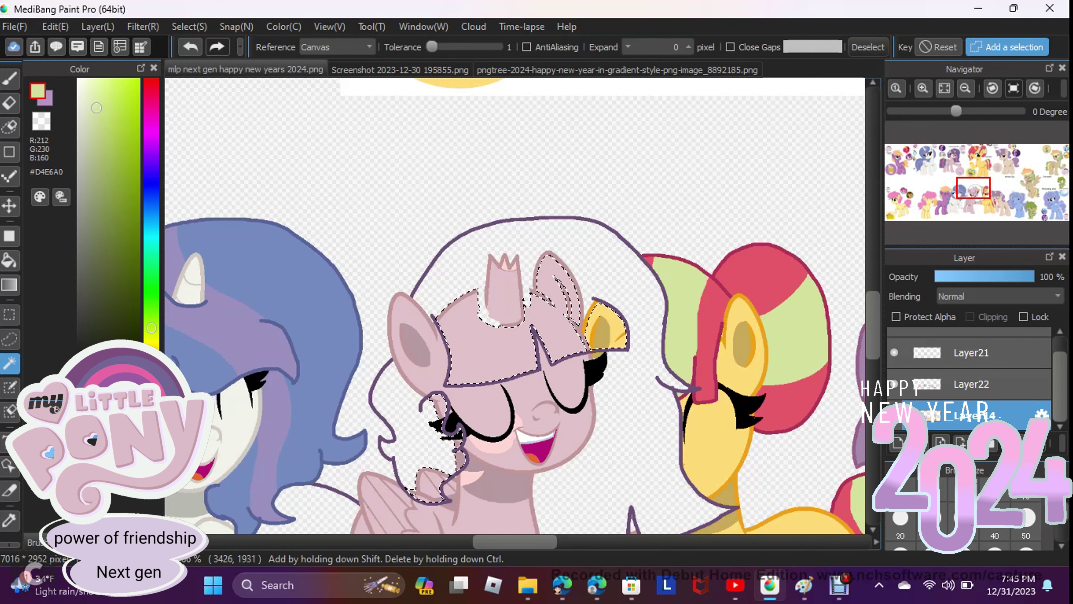
key("Delete")
scroll(514, 305, "down", 4)
key("e")
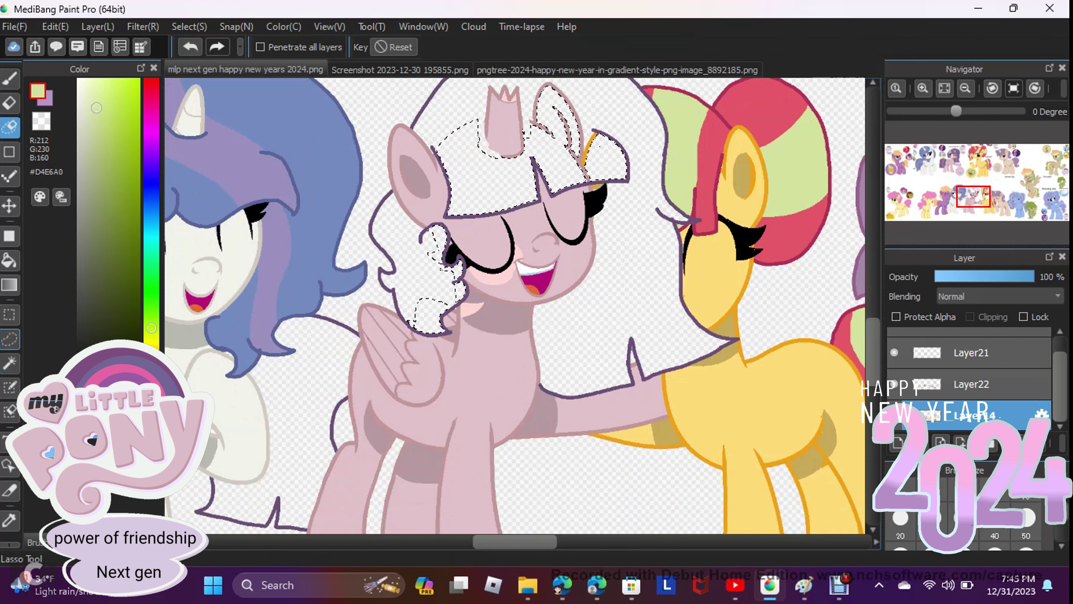
key("ctrl+d")
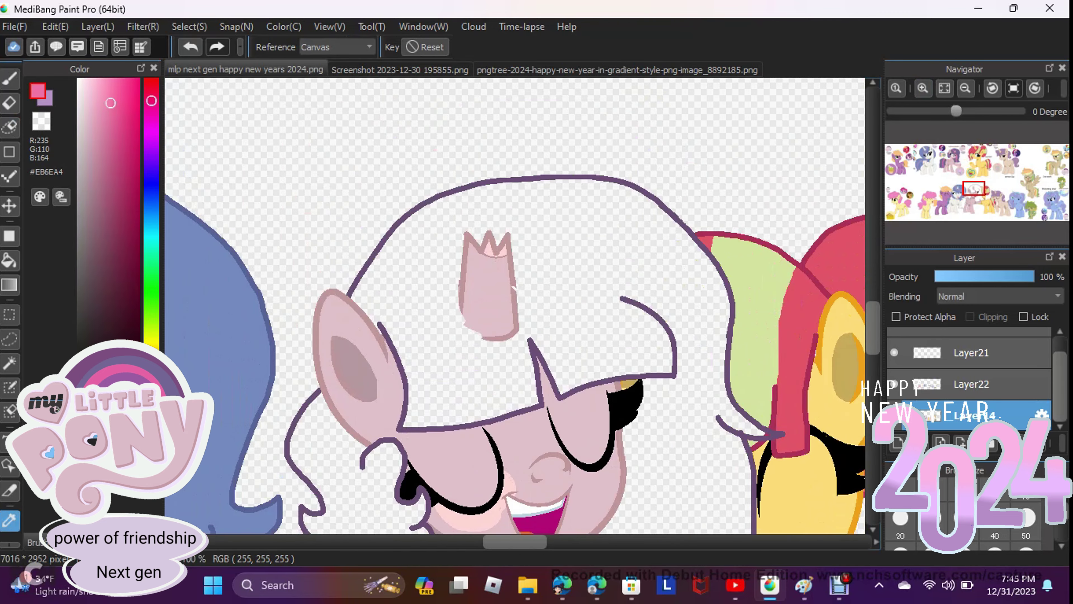
- Make Layer22 active and outline the streak across the top of the pink pony's mane in pink #EB6EA4
key("ctrl+plus")
left_click(972, 384)
key("b")
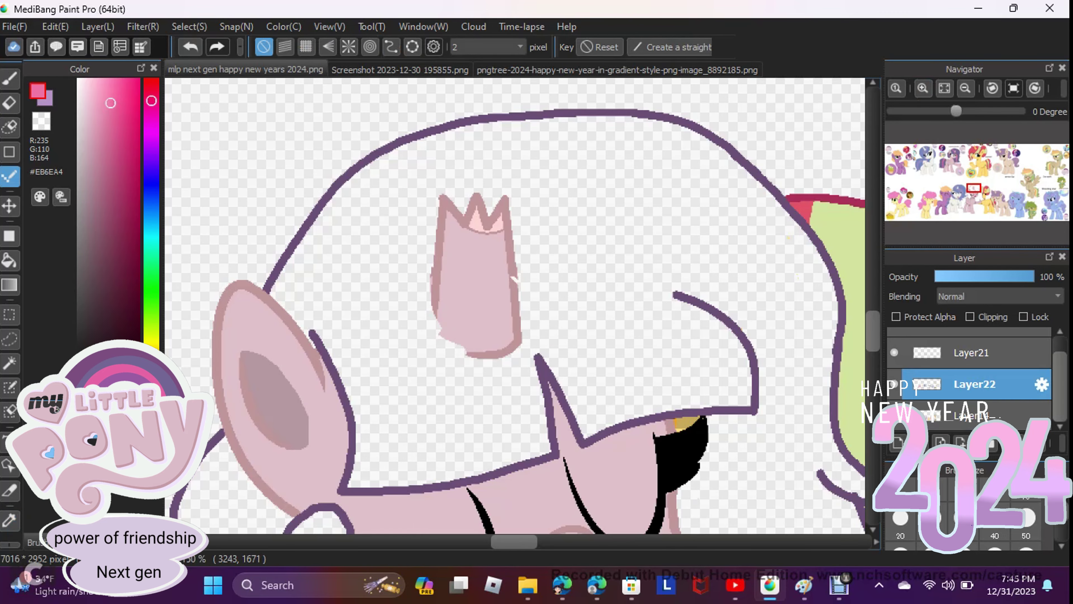
key("ctrl+minus")
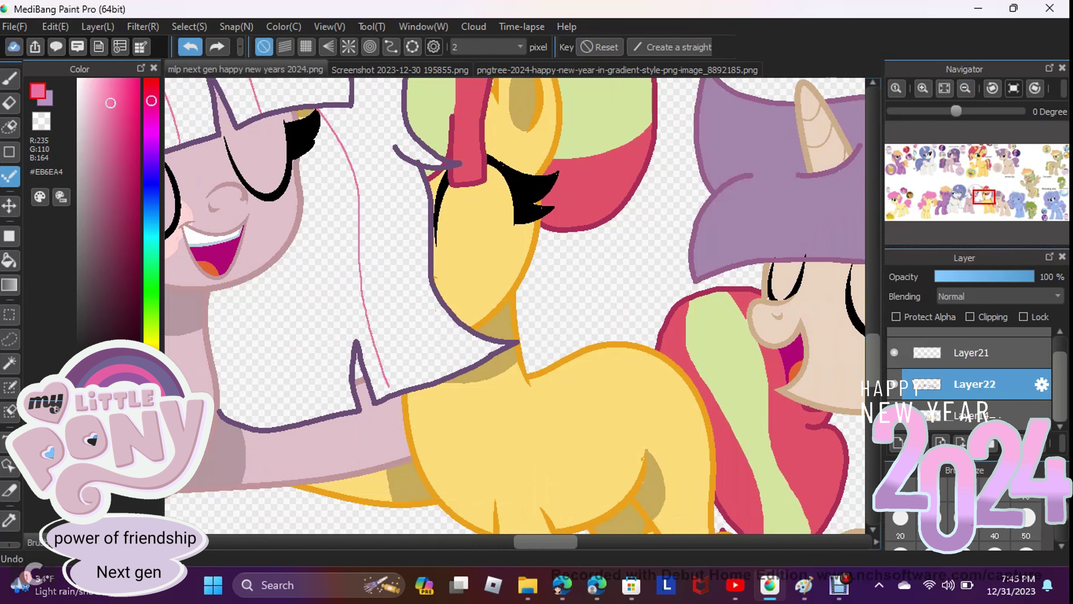
key("w")
left_click(972, 415)
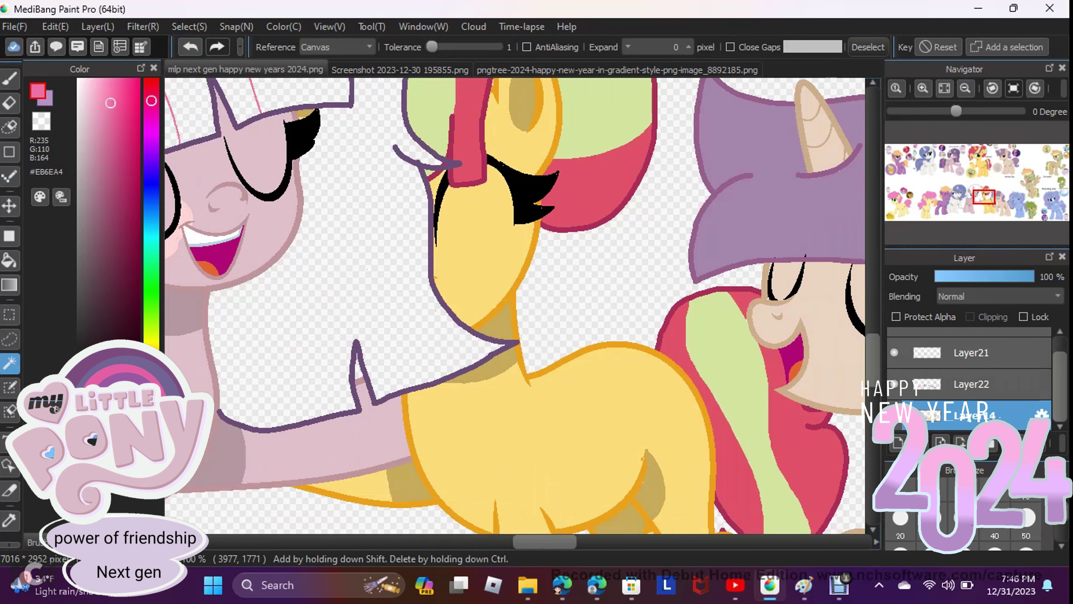
key("l")
left_click_drag(313, 140, 323, 139)
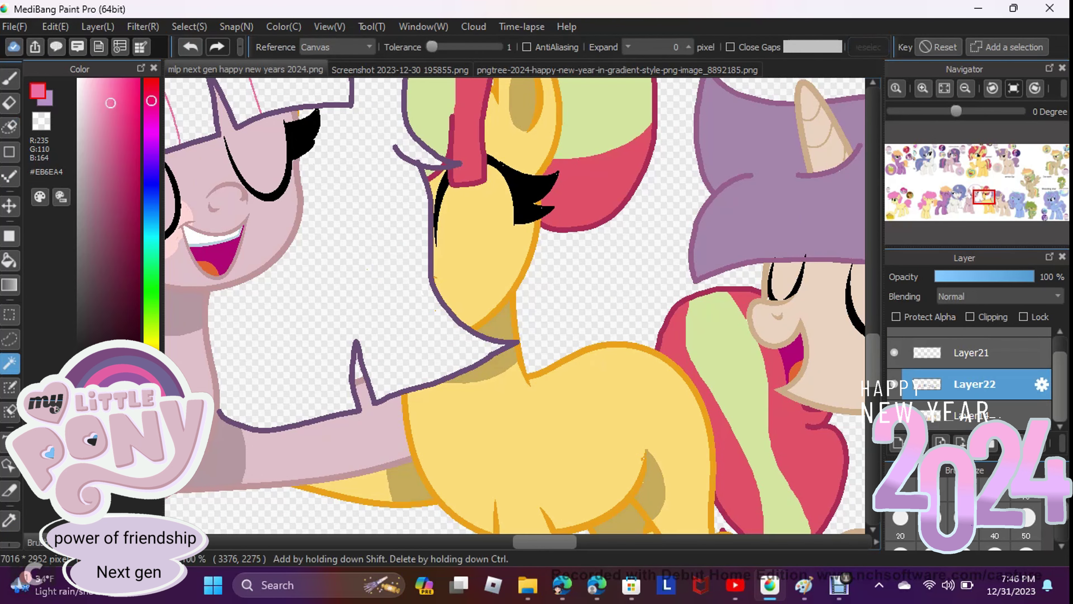
- On Layer22, outline the pink streak down the pink pony's long front mane and through its curled side lock
left_click(972, 383)
key("b")
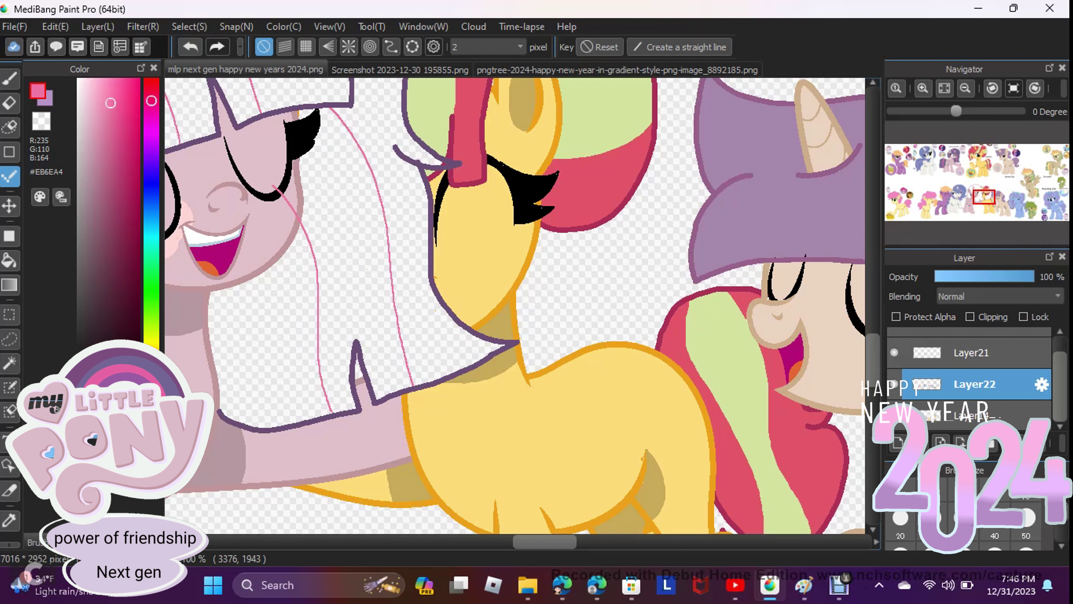
key("e")
key("b")
scroll(514, 305, "left", 5)
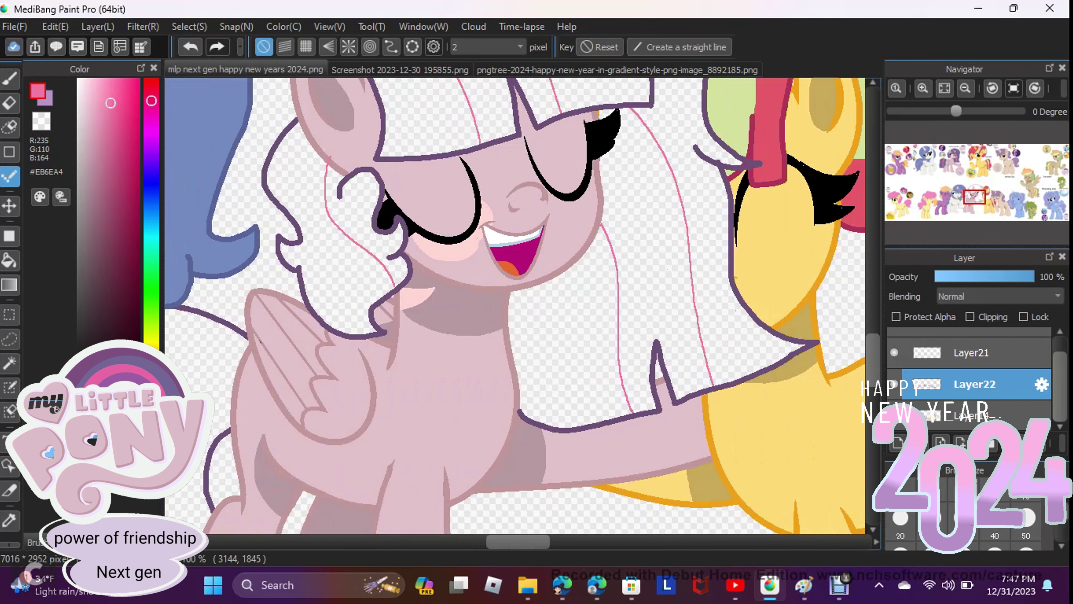
- Select the pink pony's tail area and outline the streak down the tail in pink #EB6EA4, undoing misplaced strokes
scroll(514, 306, "down", 4)
scroll(515, 305, "left", 4)
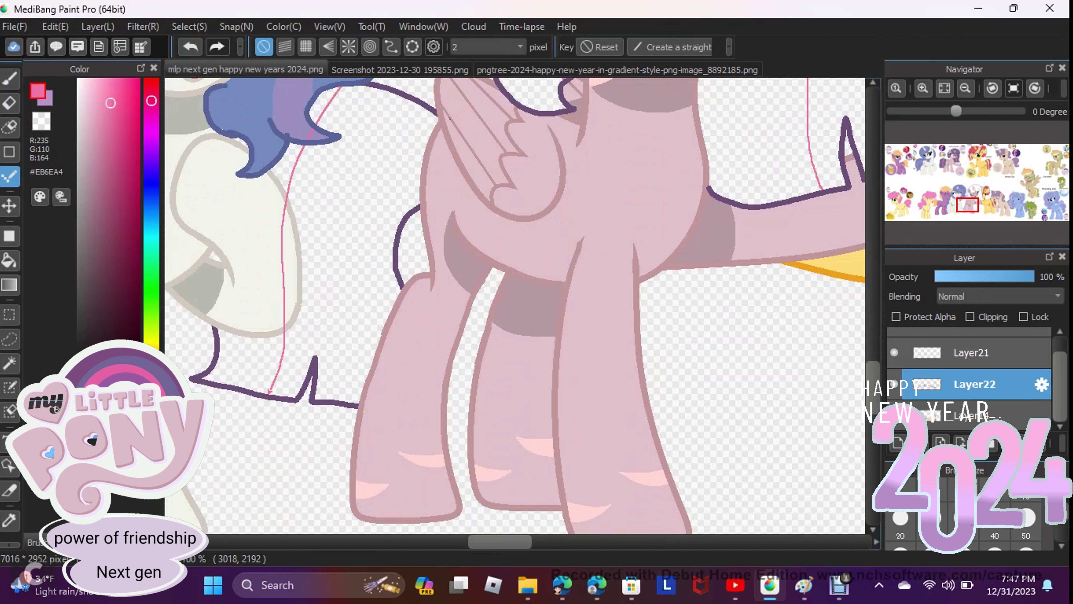
key("ctrl+z")
key("w")
left_click(321, 254)
key("b")
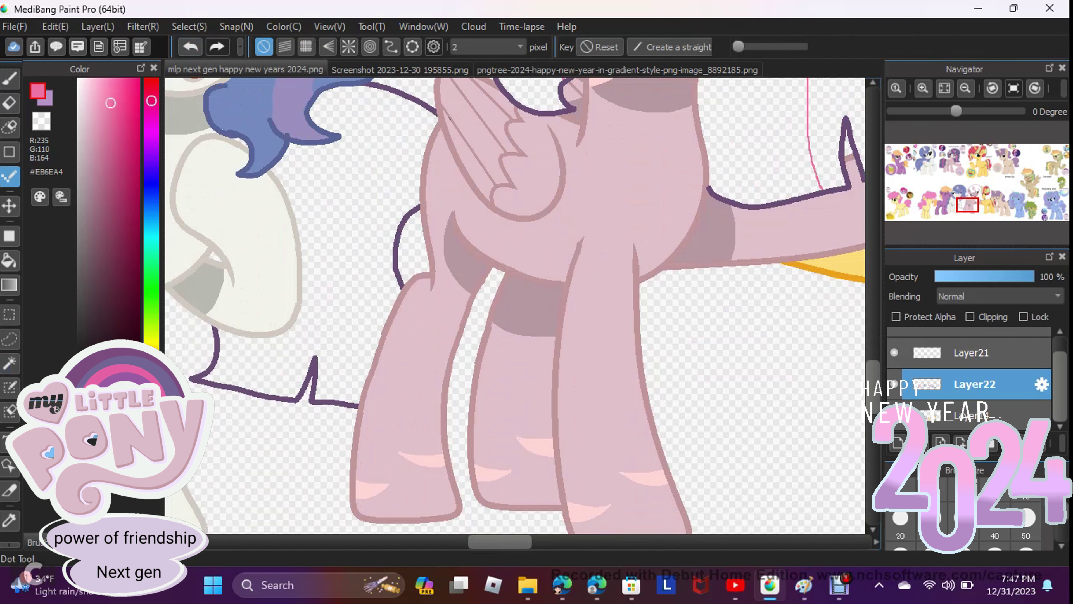
left_click_drag(389, 95, 347, 401)
key("ctrl+z")
- Select the outlined streaks in the pink pony's mane, side lock and tail, paint them pink #EB6EA4, and deselect
key("w")
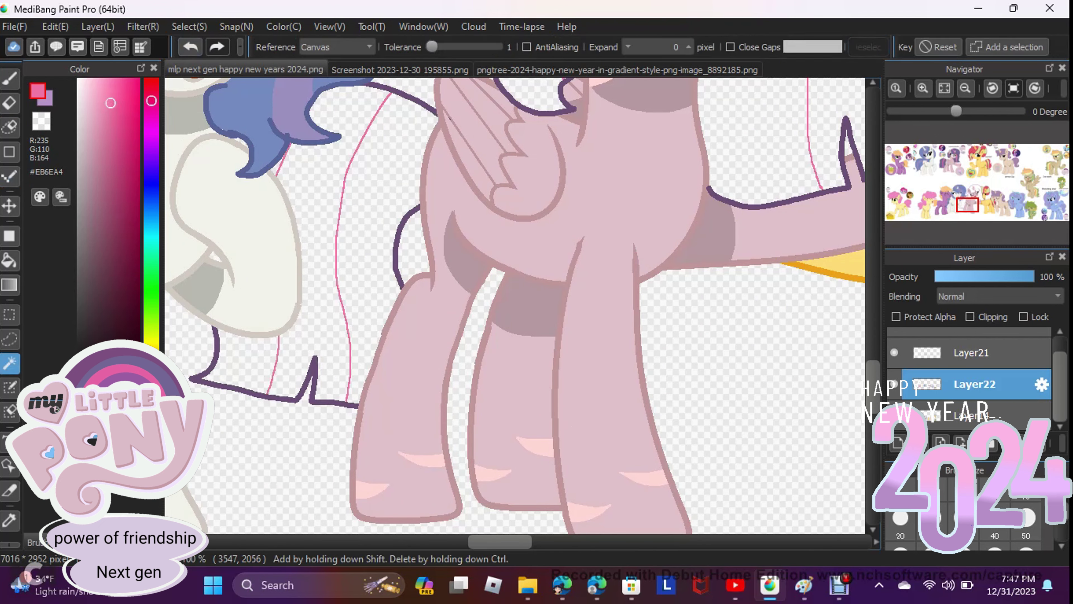
key("shift")
scroll(515, 306, "up", 5)
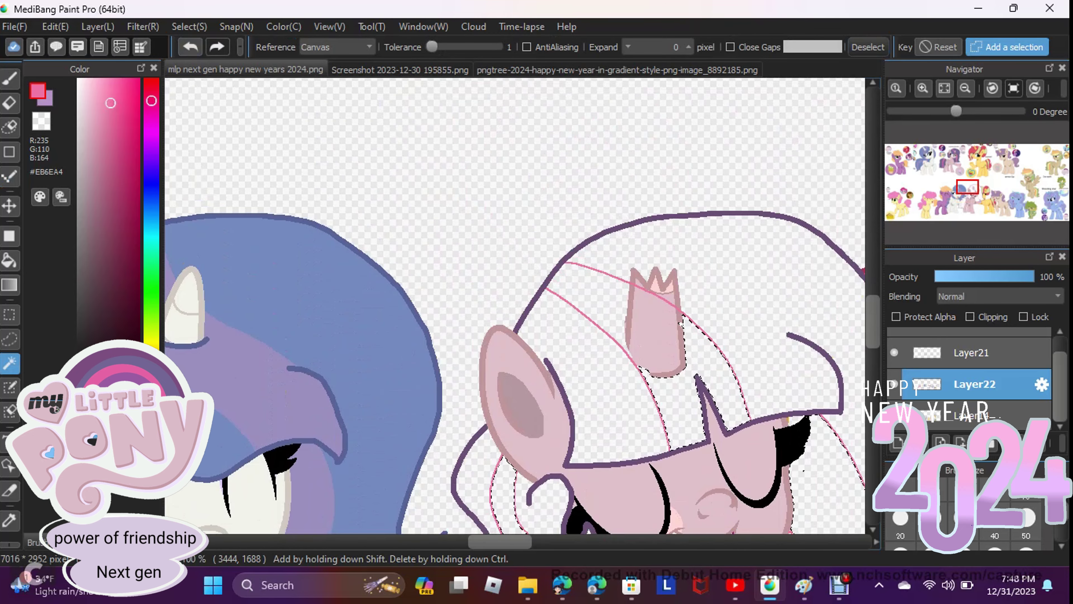
left_click(681, 324)
scroll(682, 324, "down", 2)
key("b")
mouse_move(562, 127)
left_mouse_down()
mouse_move(676, 296)
mouse_move(702, 278)
left_mouse_up()
left_click_drag(422, 508, 406, 360)
key("ctrl+d")
- Erase the lower part of the pony's broken horn on the body layer and fill the gap with pink #EB6EA4 on Layer22
key("w")
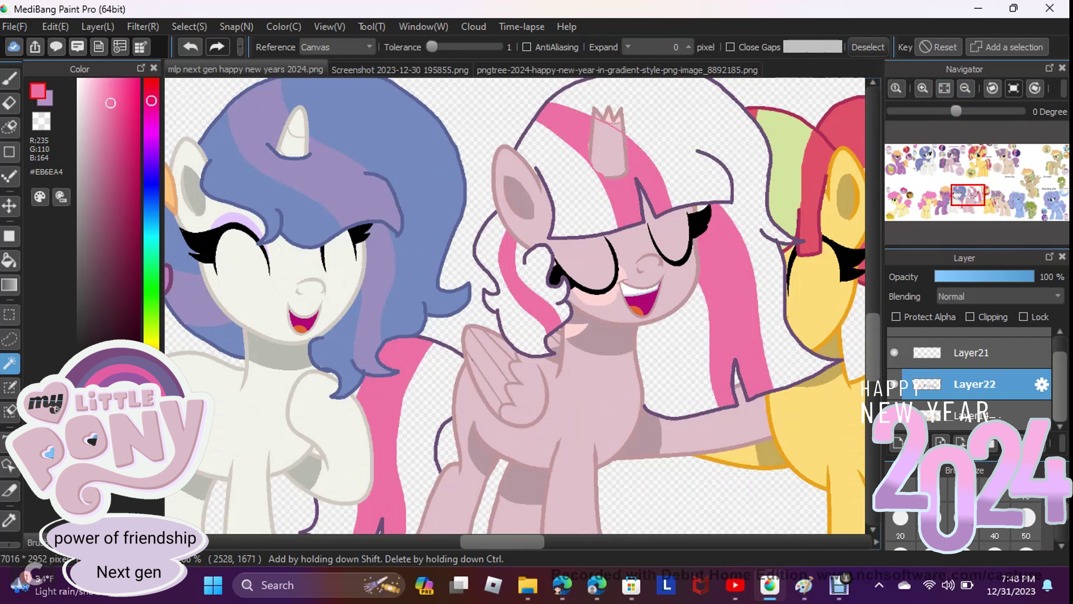
key("b")
key("w")
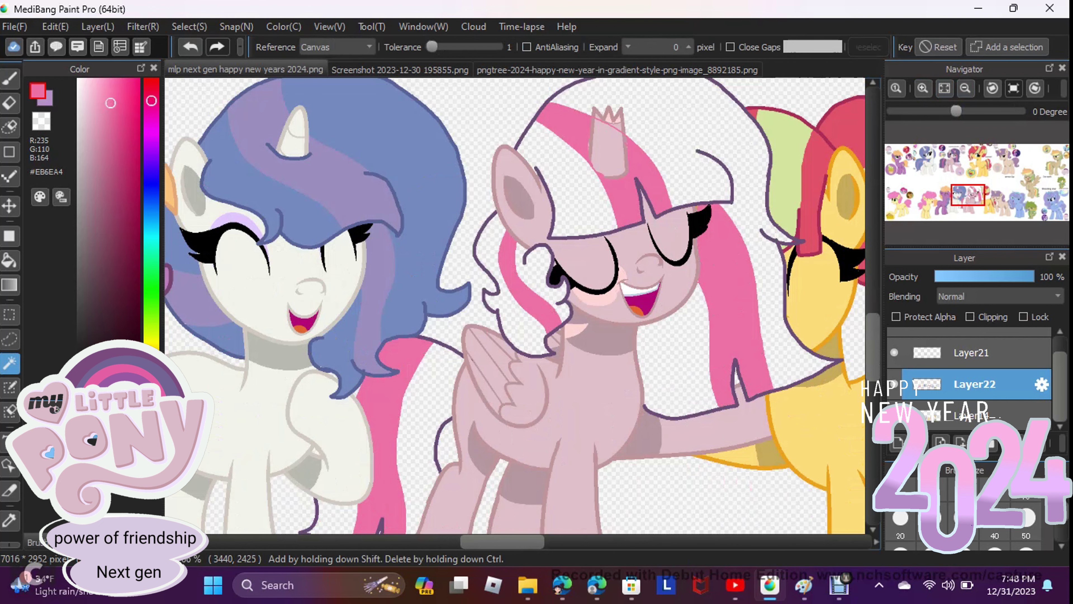
scroll(514, 305, "right", 5)
scroll(515, 305, "up", 3)
left_click(325, 212)
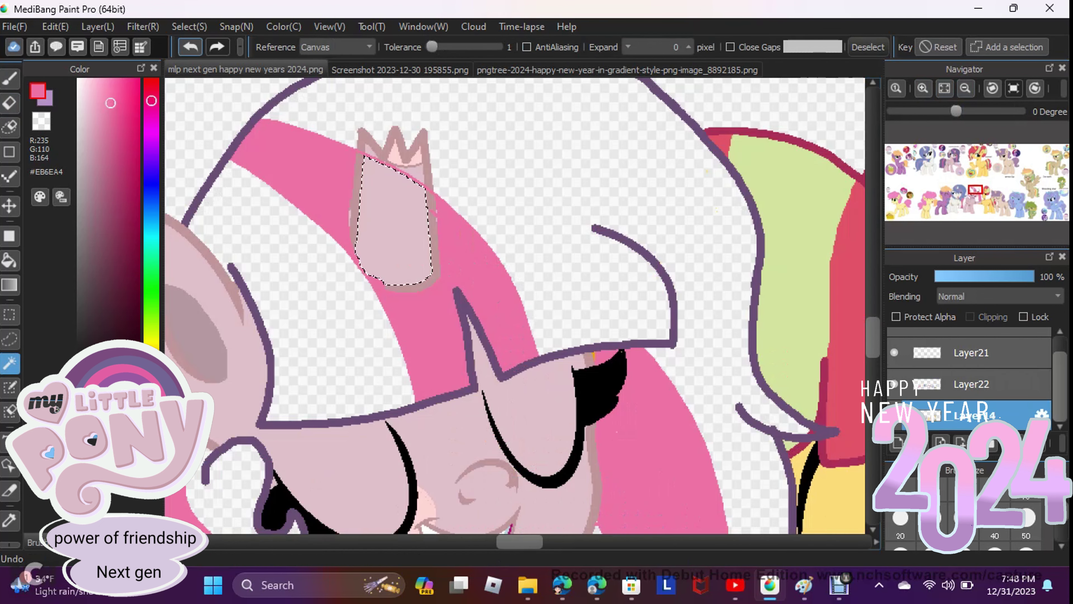
key("e")
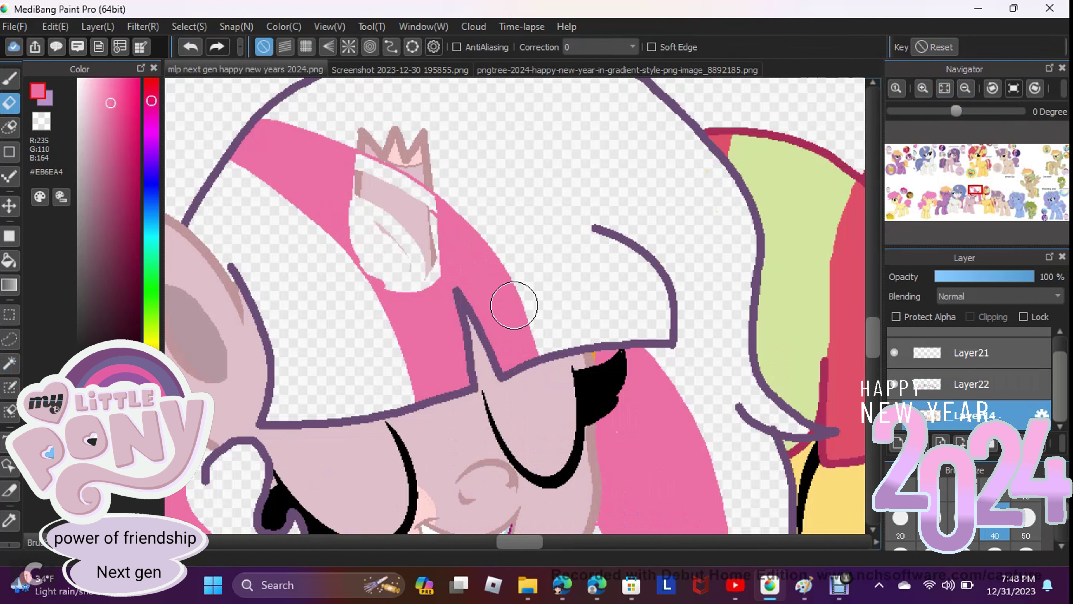
left_click_drag(382, 237, 359, 192)
left_click(972, 384)
key("w")
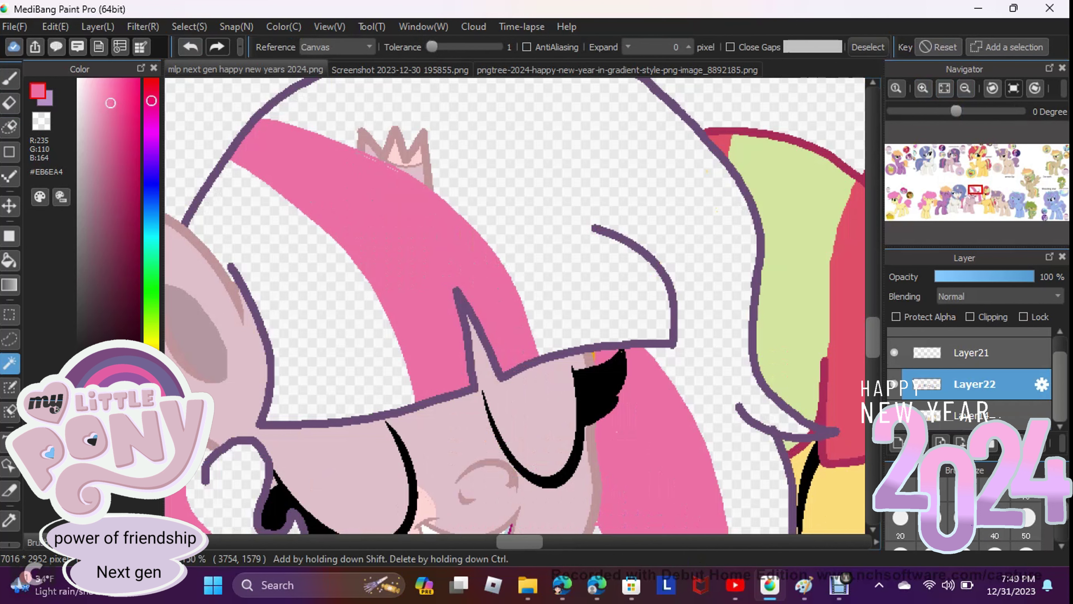
- Switch to YouTube, change the song in the My Mix playlist, and return to MediBang Paint Pro
key("alt+Tab")
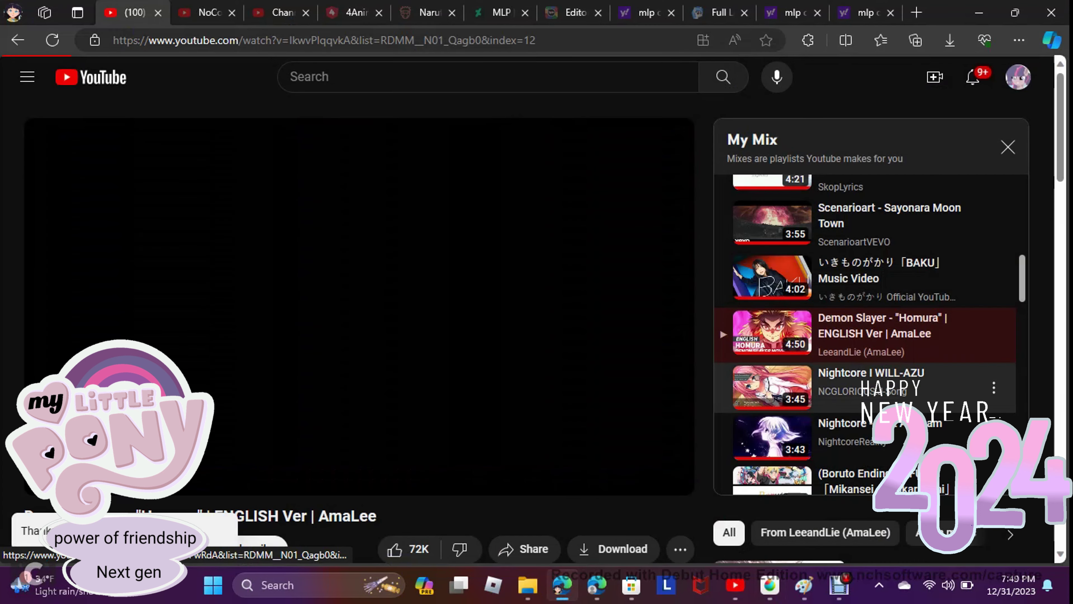
left_click(720, 380)
key("alt+Tab")
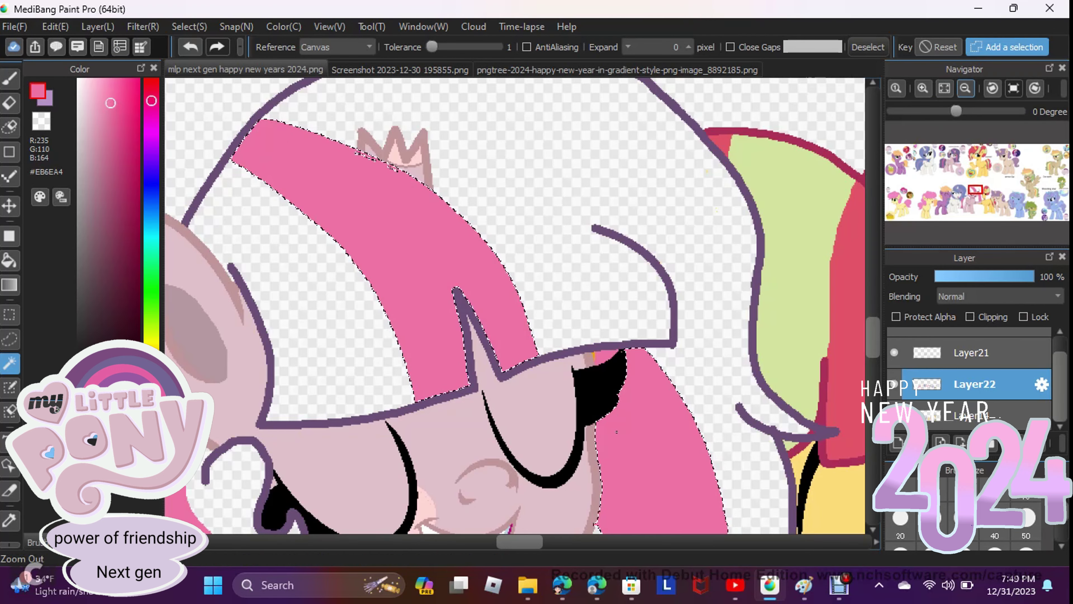
- Sample purple #9C61A3 from the Lightning Sparkle reference and draw dividing lines along the pink streaks in the pony's mane, side lock and tail
scroll(515, 306, "down", 4)
scroll(515, 305, "up", 1)
key("b")
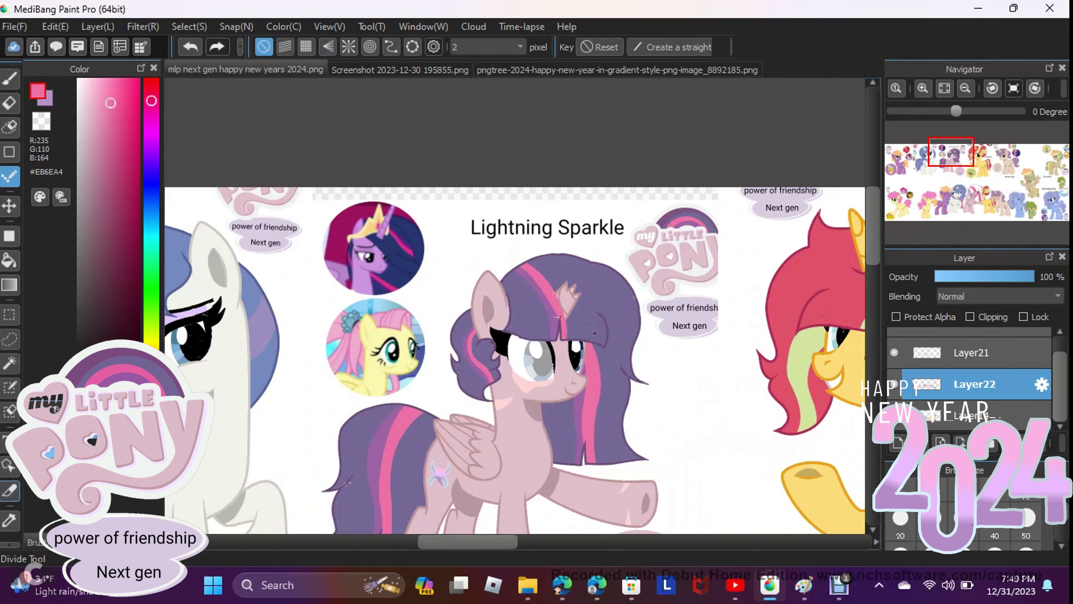
left_click(486, 211, "alt")
scroll(486, 139, "up", 4)
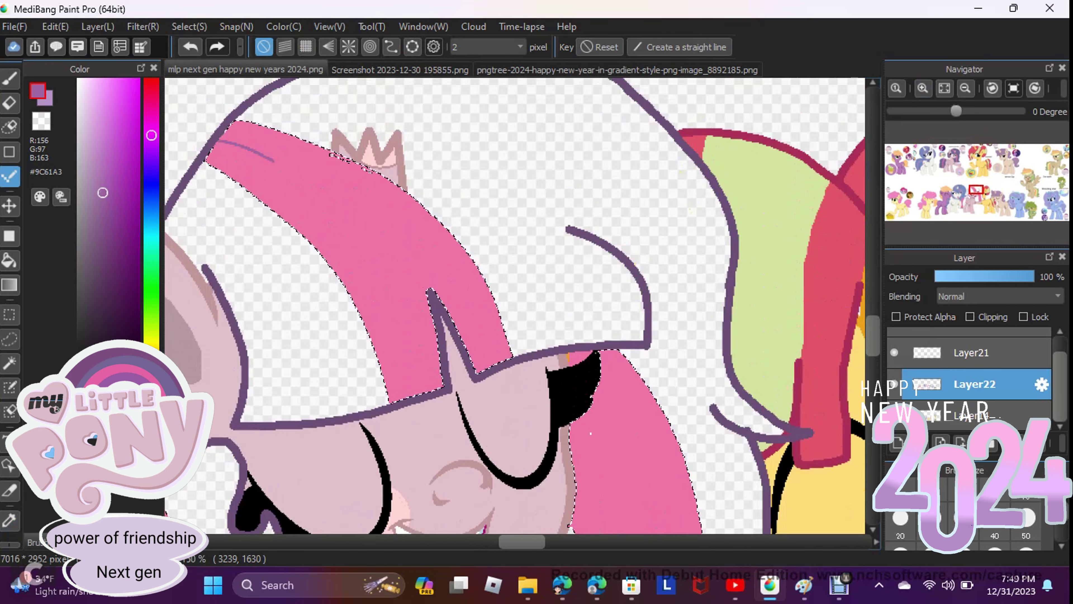
scroll(515, 306, "down", 5)
scroll(515, 306, "up", 3)
scroll(515, 305, "down", 2)
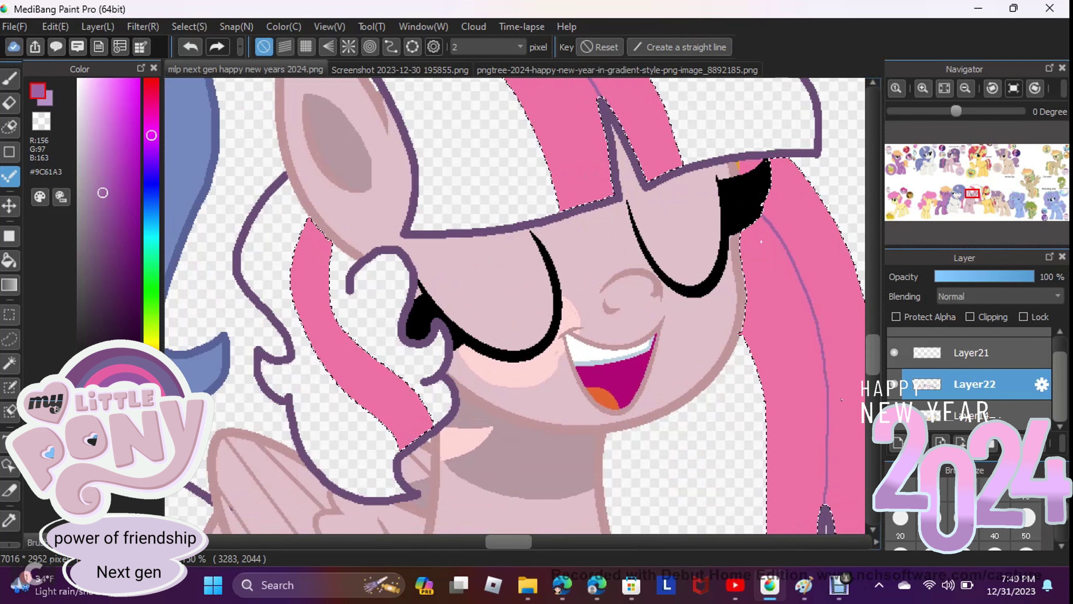
scroll(515, 305, "up", 3)
scroll(514, 306, "down", 4)
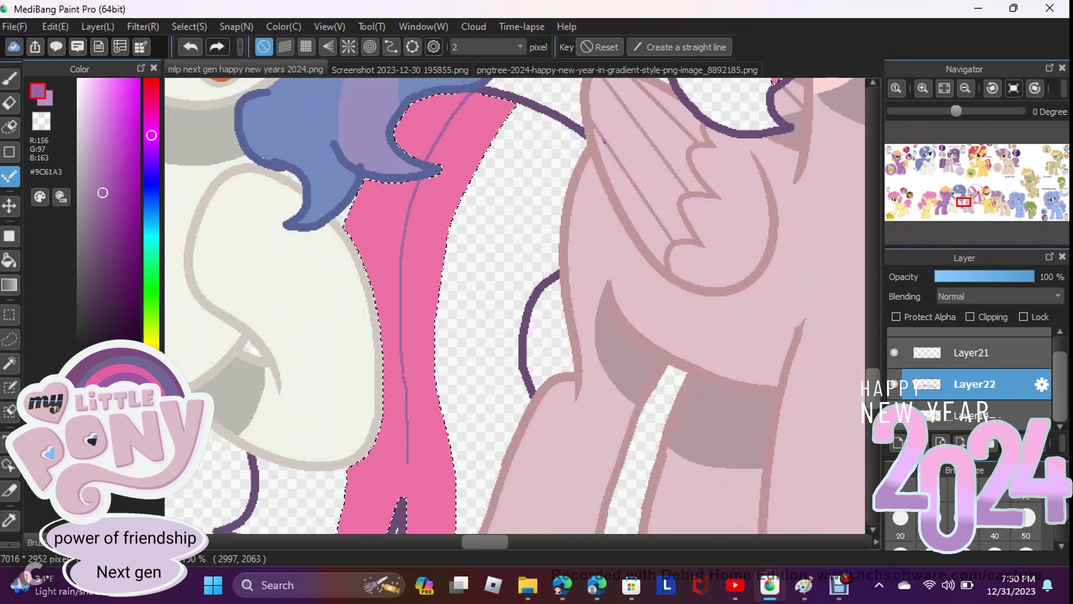
- Select one half of each divided streak in the pink pony's mane, side lock and tail and paint it purple #9C61A3
key("w")
scroll(515, 305, "up", 2)
scroll(519, 254, "down", 3)
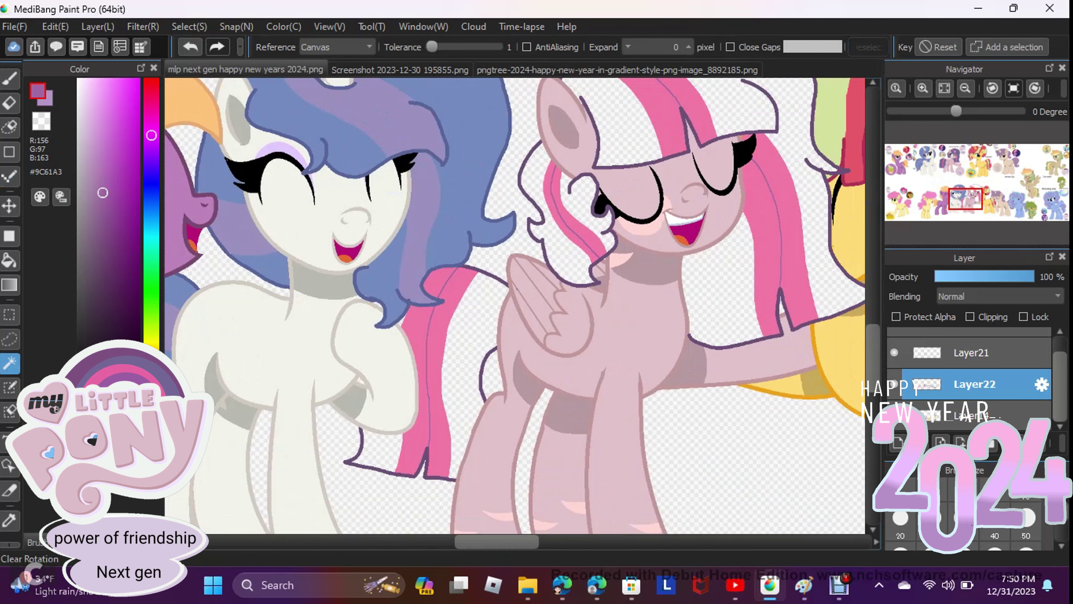
left_click(519, 254, "shift")
scroll(520, 254, "up", 4)
scroll(519, 254, "down", 3)
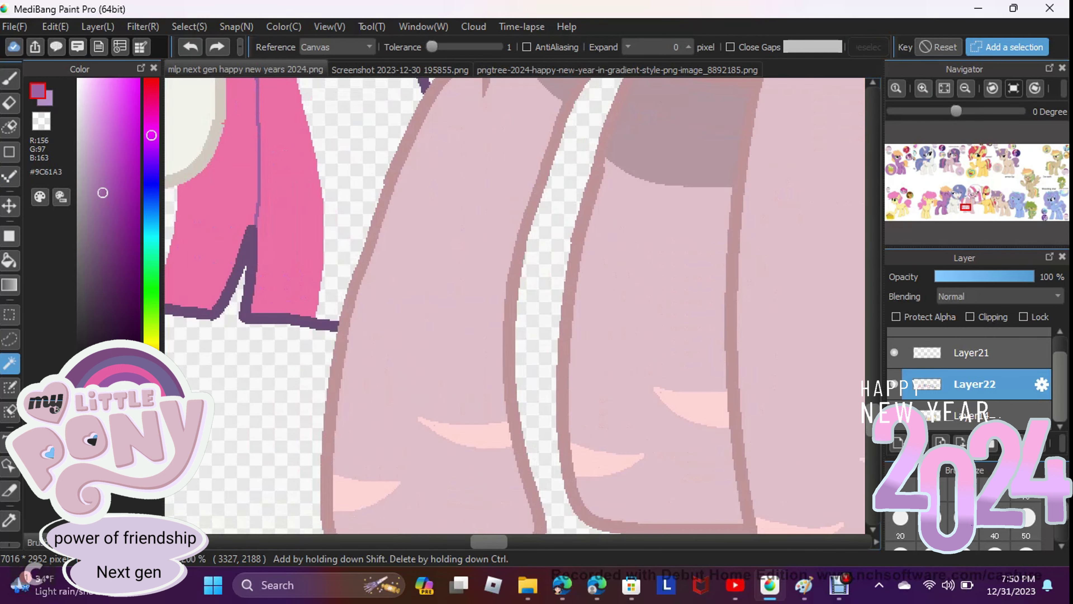
key("b")
left_click(966, 88)
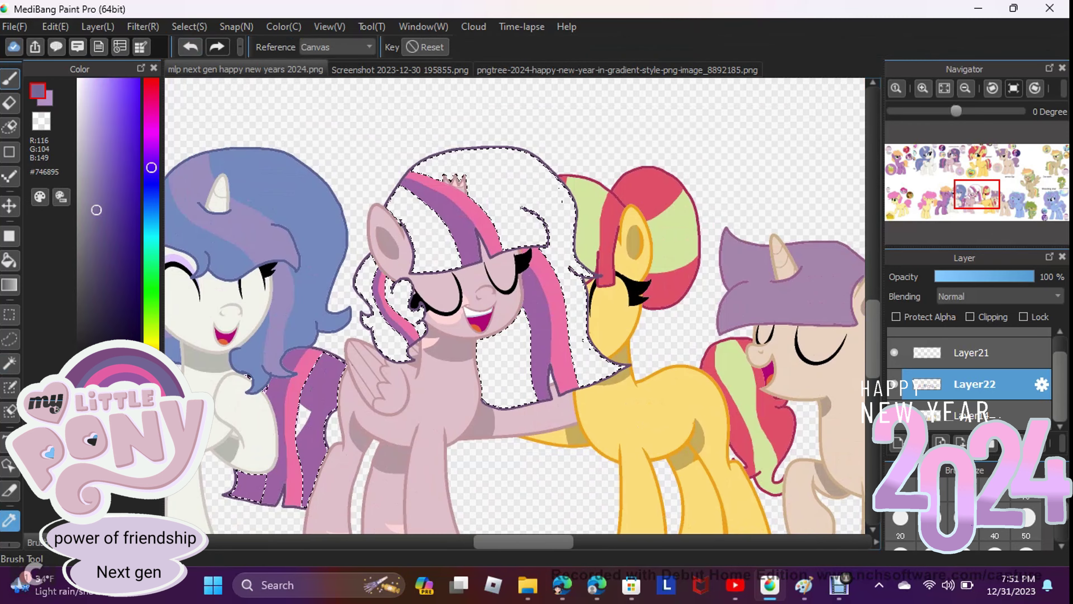
- Paint the remaining selected hair of the pink pony's mane and tail in #746895 on Layer22 and deselect
mouse_move(507, 254)
left_mouse_down()
mouse_move(529, 190)
mouse_move(517, 162)
left_mouse_up()
key("w")
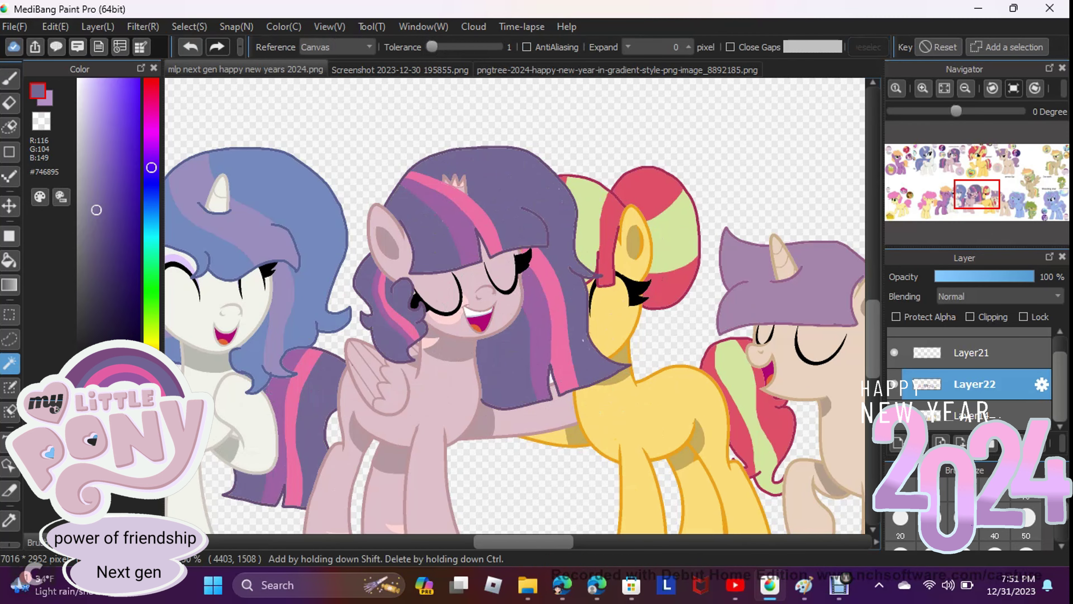
scroll(515, 208, "up", 3)
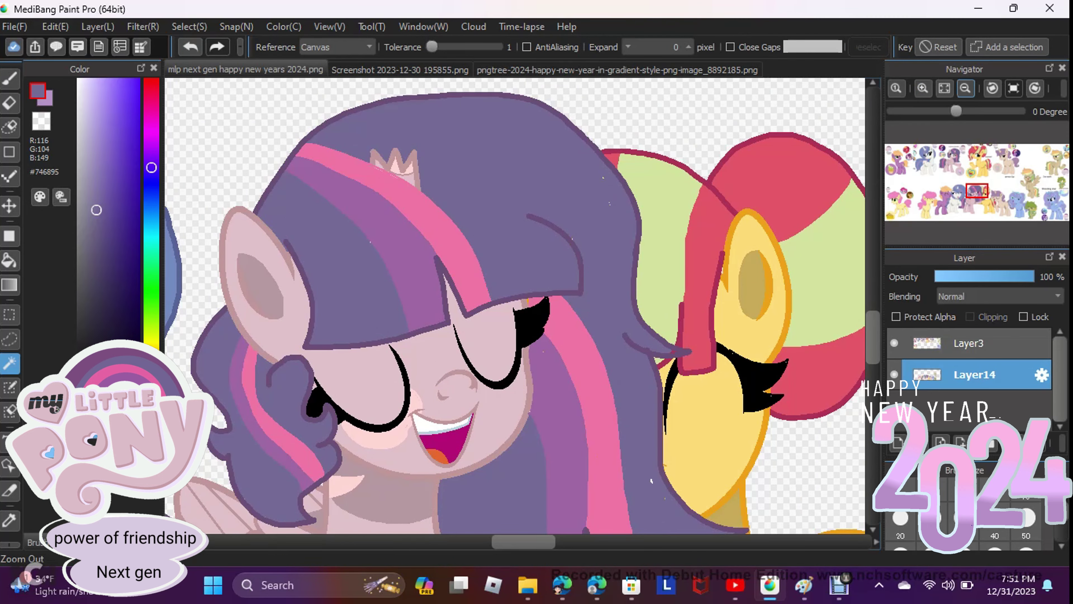
- Paste the pie-slice cutie mark on Layer15, shrink and tilt it, and place it on the yellow pony's flank
left_click(965, 88)
key("ctrl+v")
scroll(422, 296, "up", 6)
key("ctrl+t")
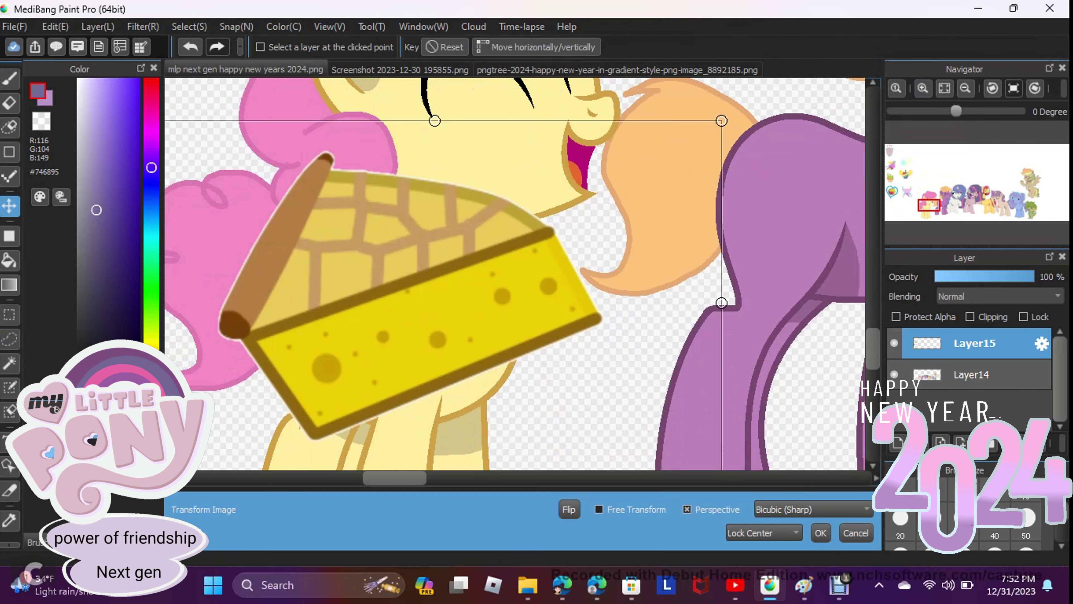
left_click_drag(542, 371, 330, 378)
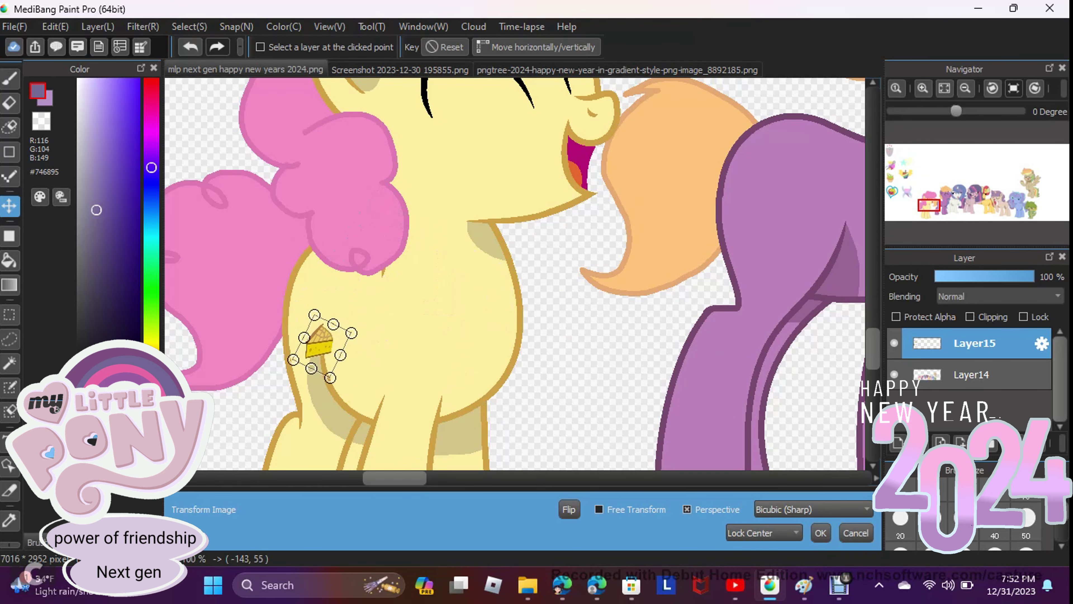
key("Return")
- Select the cupcake cutie mark on Layer15 and move it over to the purple pony
scroll(516, 270, "down", 2)
key("m")
scroll(516, 271, "down", 2)
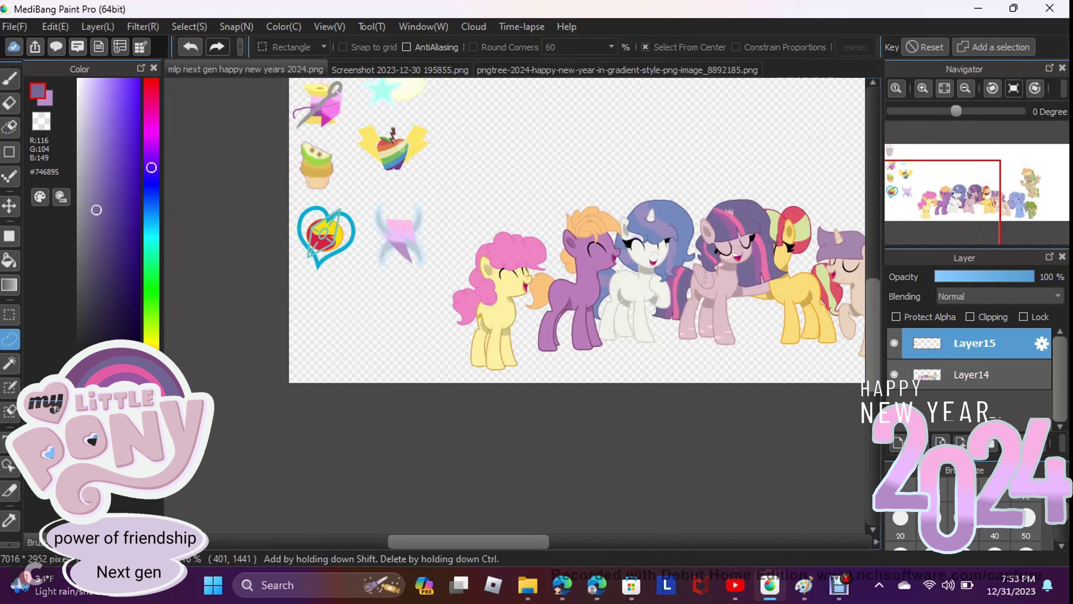
key("v")
key("Left")
key("Left")
key("Left")
key("Left")
key("Left")
key("Left")
scroll(562, 296, "up", 4)
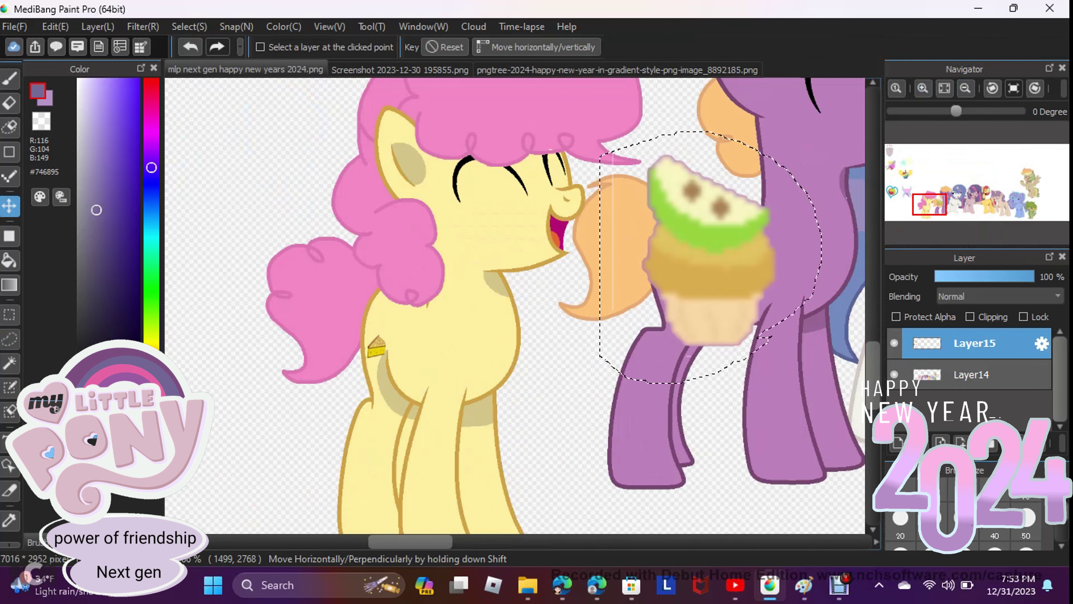
- Shrink the cupcake mark and place it on the purple pony's flank
left_click(189, 26)
left_click(237, 218)
left_click_drag(288, 444, 349, 279)
key("Return")
- Select the thread spool and needle mark and move it next to the white pony
scroll(515, 270, "down", 3)
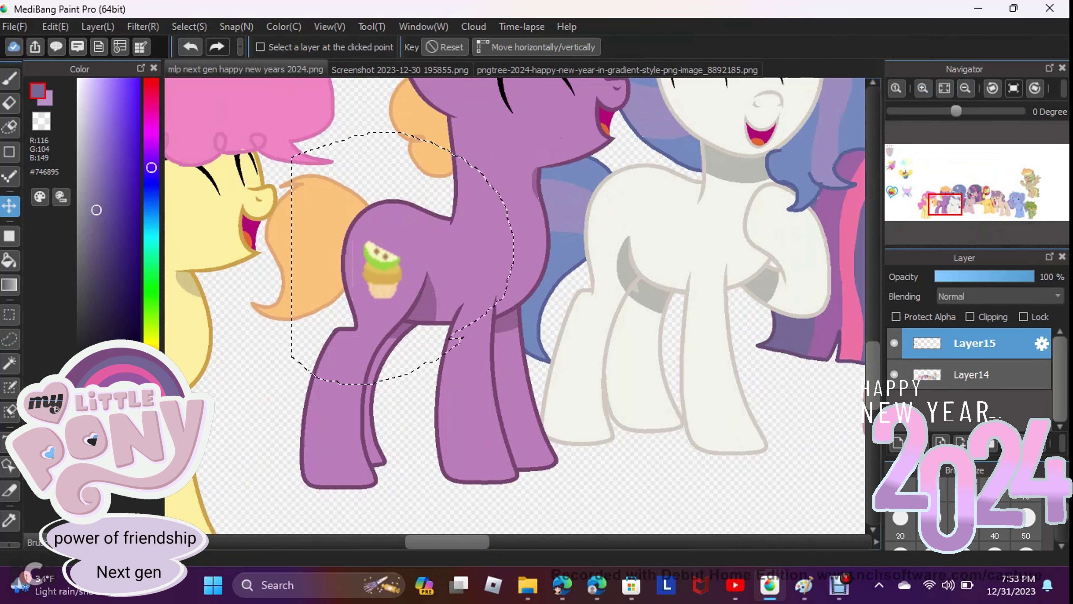
scroll(516, 271, "up", 2)
key("m")
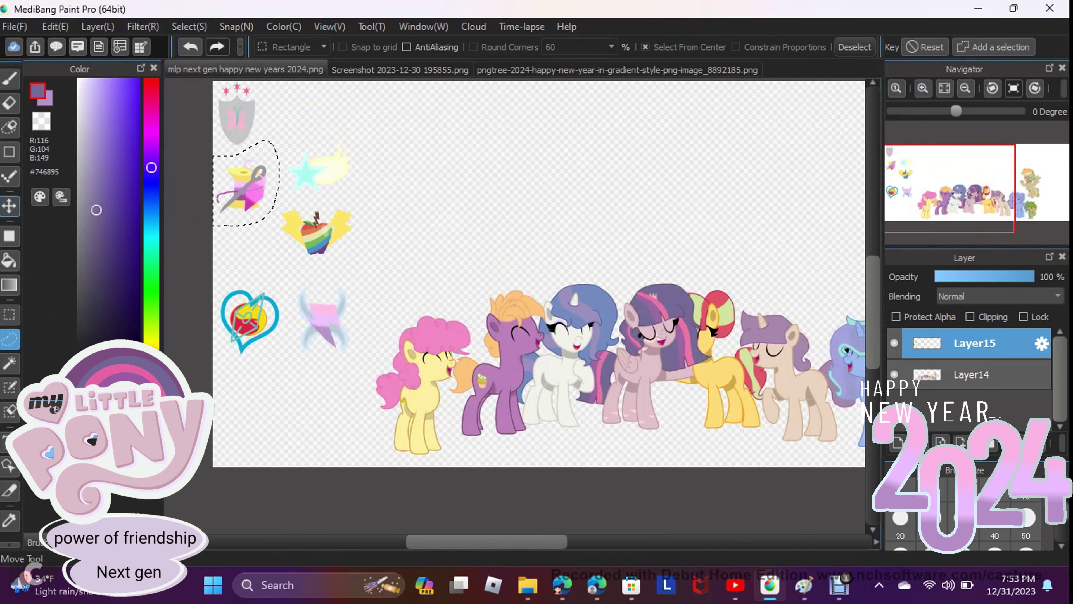
key("v")
left_click_drag(240, 190, 596, 381)
scroll(596, 380, "up", 5)
- Shrink and slightly rotate the thread spool and needle mark and place it on the white pony's flank
left_click(189, 26)
left_click(236, 219)
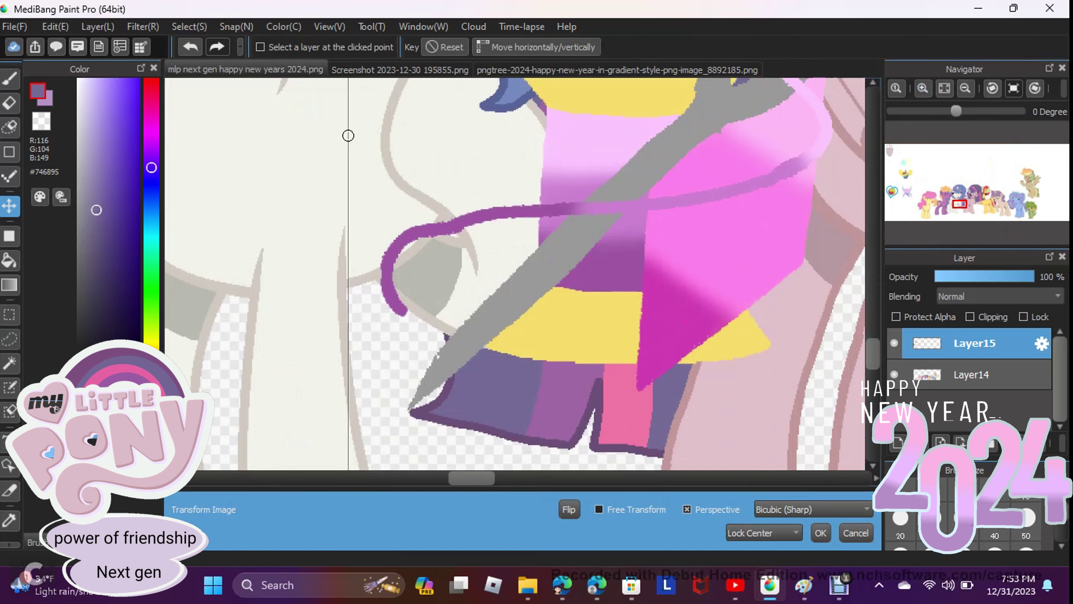
scroll(516, 274, "down", 2)
left_click_drag(321, 499, 472, 300)
scroll(515, 274, "down", 2)
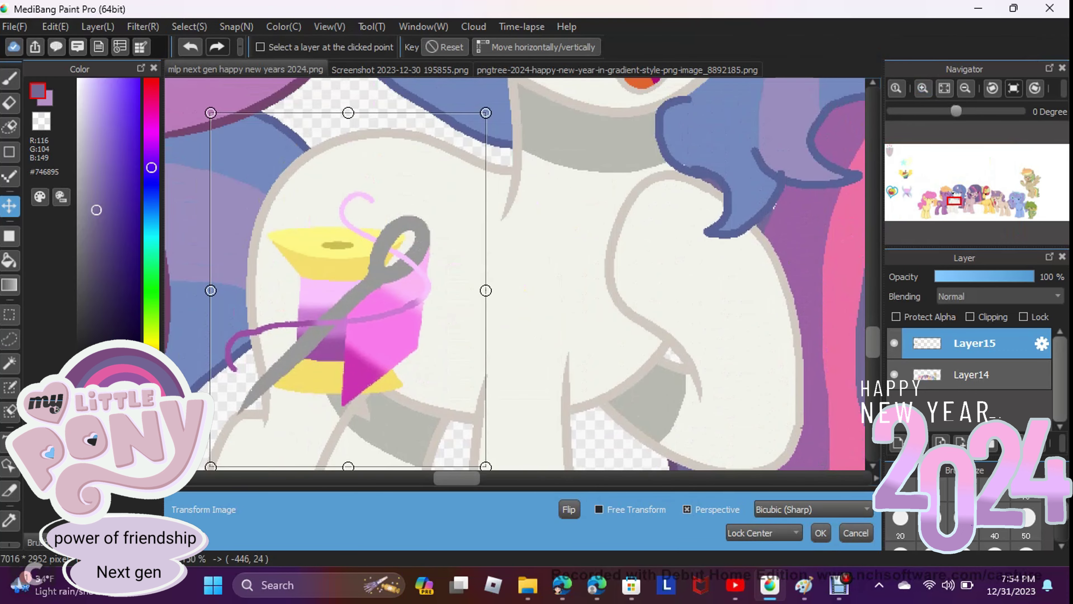
left_click_drag(491, 467, 353, 363)
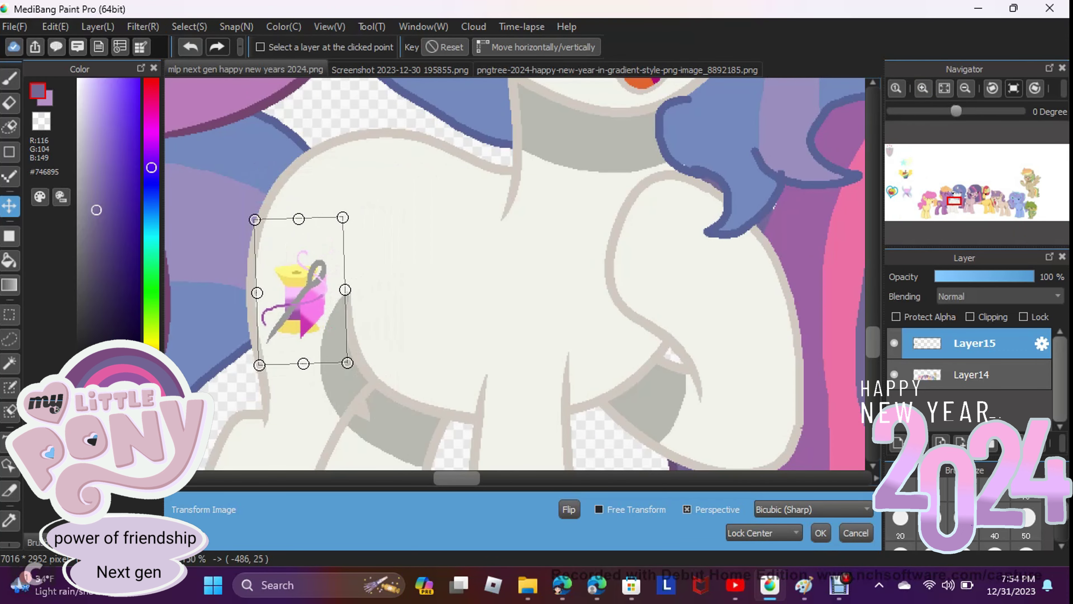
left_click_drag(305, 279, 306, 258)
key("Return")
- Clear the selection, select the shooting star mark and move it onto the blue pony
scroll(515, 275, "down", 3)
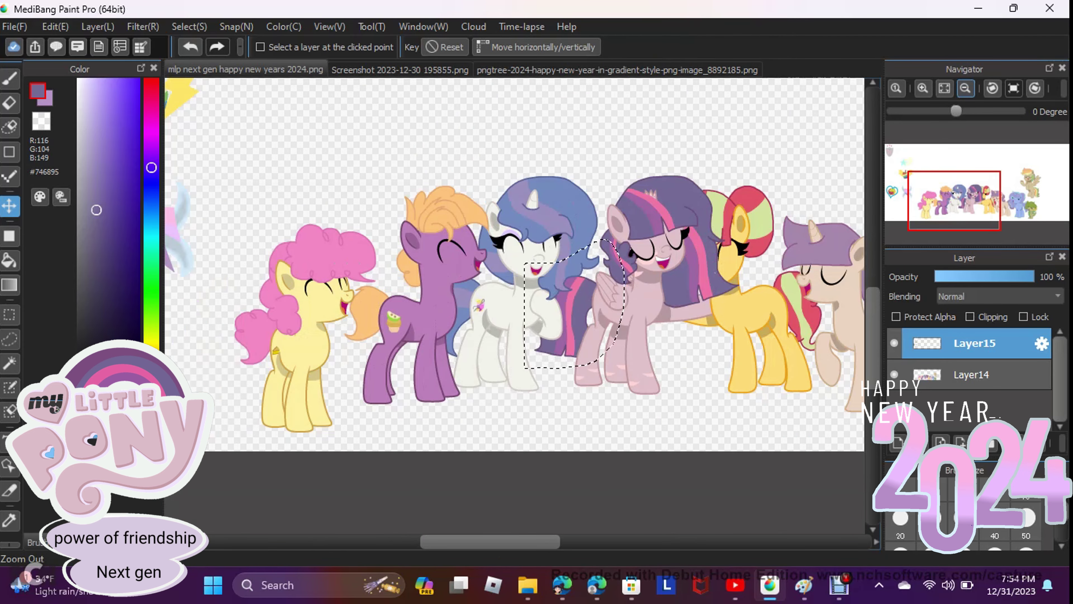
key("w")
scroll(515, 275, "left", 5)
scroll(516, 275, "up", 5)
key("l")
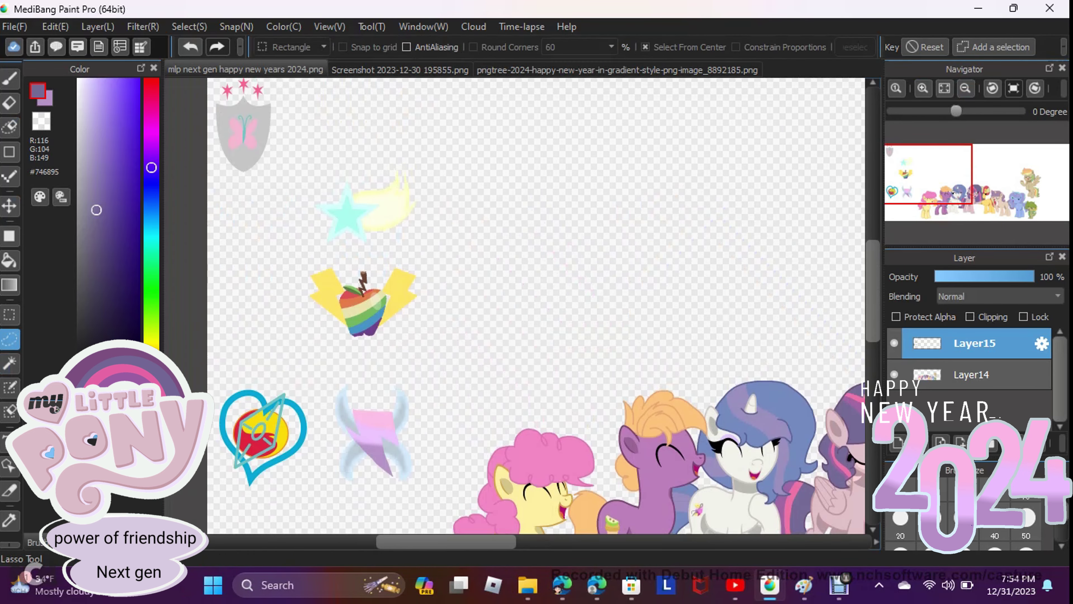
left_click_drag(295, 135, 300, 131)
key("v")
mouse_move(363, 203)
left_mouse_down()
mouse_move(815, 271)
mouse_move(698, 490)
left_mouse_up()
scroll(816, 270, "right", 5)
scroll(697, 490, "down", 2)
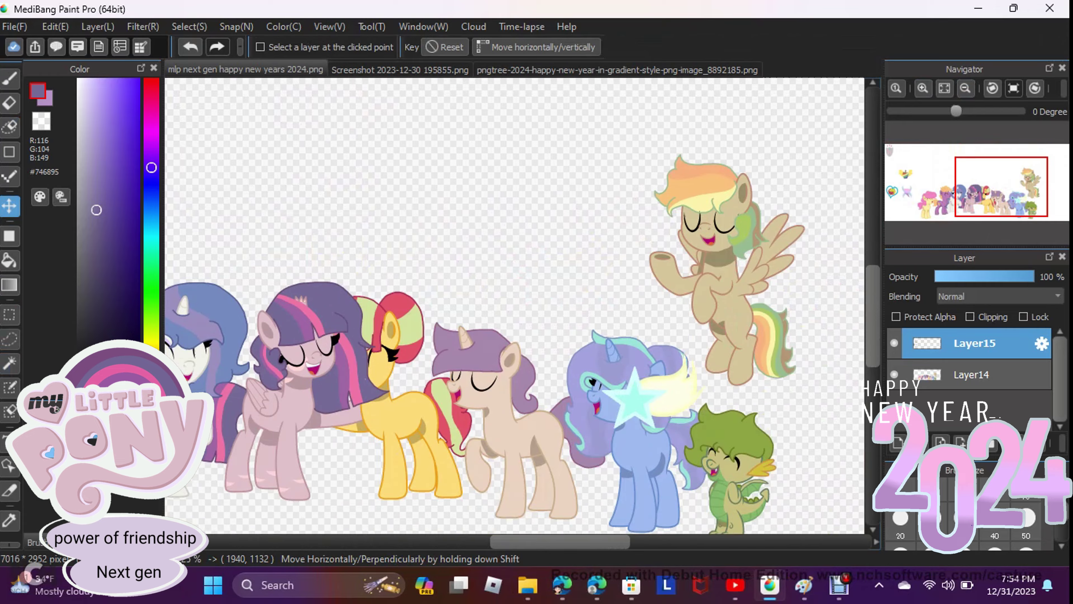
- Shrink the shooting star mark and fit it on the blue pony's flank
scroll(715, 321, "up", 5)
key("ctrl+t")
left_click_drag(783, 256, 520, 340)
key("Return")
- Select the winged rainbow apple mark and move it to the flying tan pegasus
key("ctrl+0")
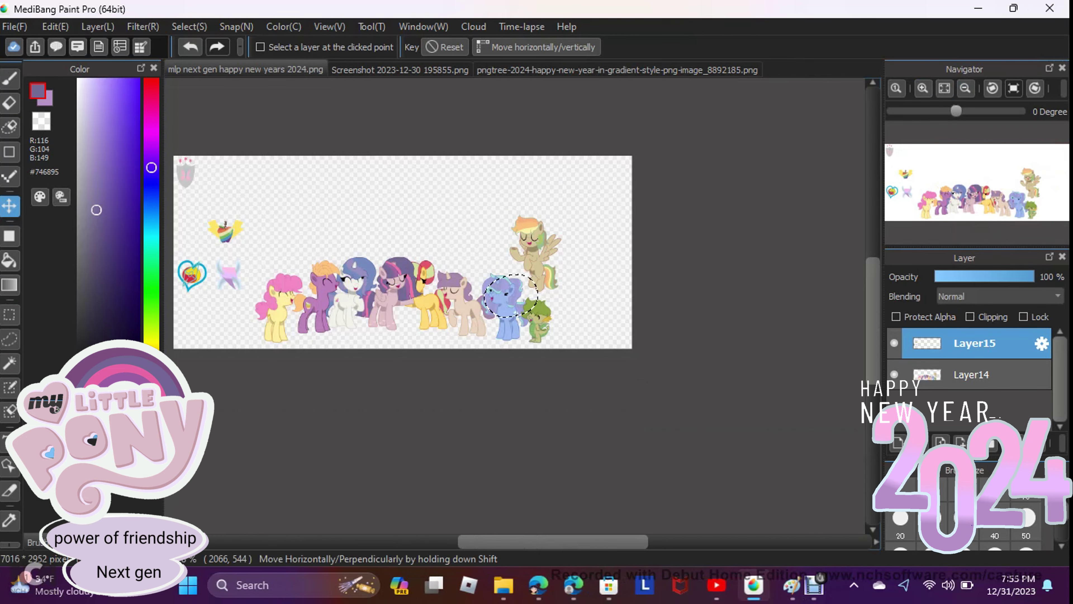
key("l")
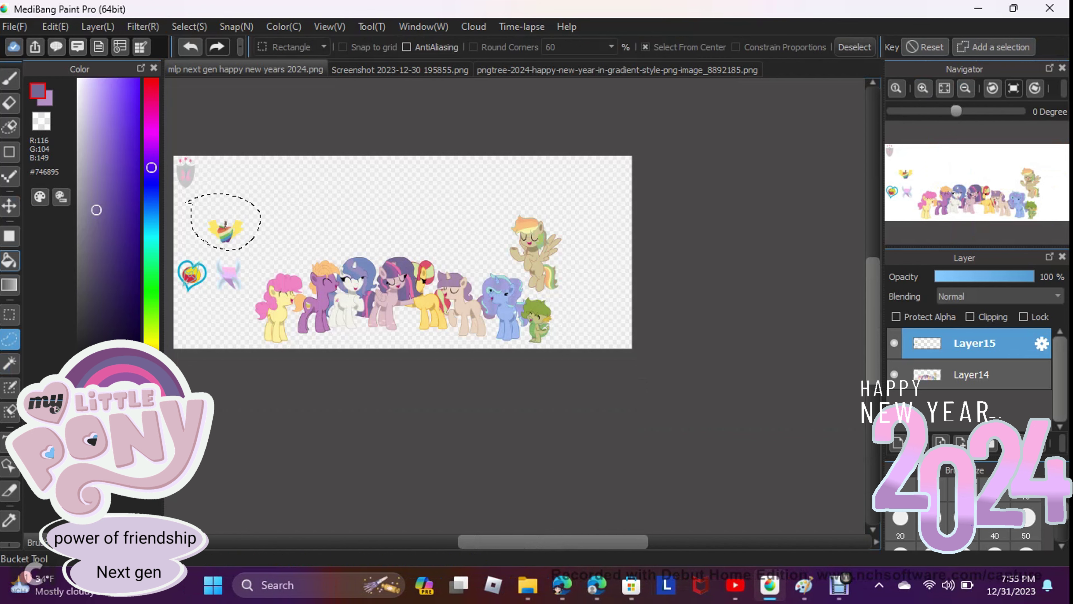
key("v")
scroll(503, 305, "up", 5)
- Shrink and tilt the rainbow apple mark, place it on the tan pegasus's flank, and deselect
left_click(189, 26)
left_click(228, 284)
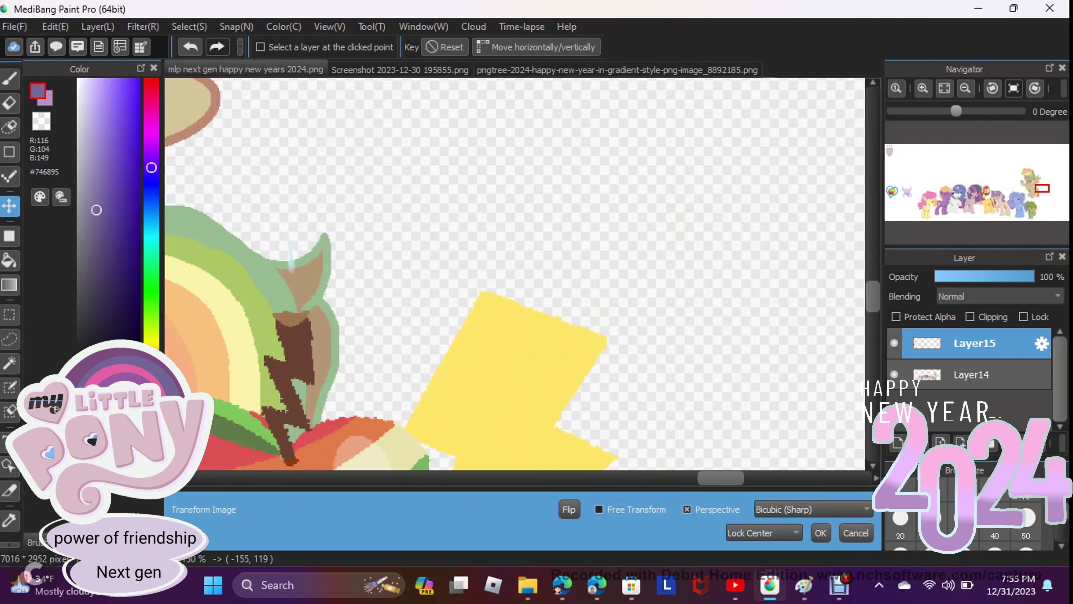
scroll(514, 273, "down", 5)
scroll(515, 273, "up", 5)
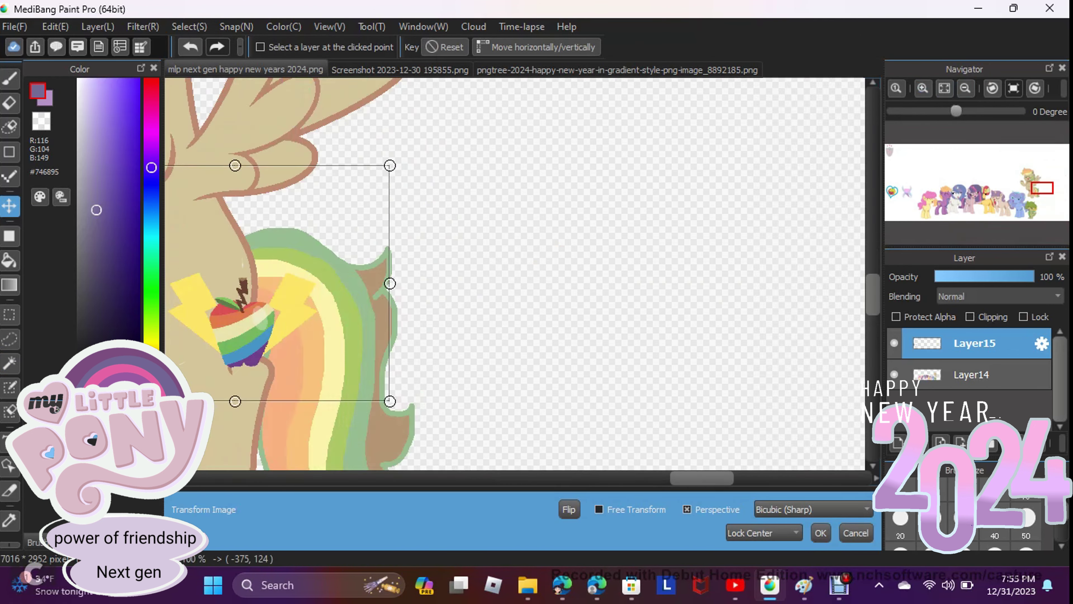
scroll(515, 273, "down", 2)
left_click_drag(423, 181, 423, 192)
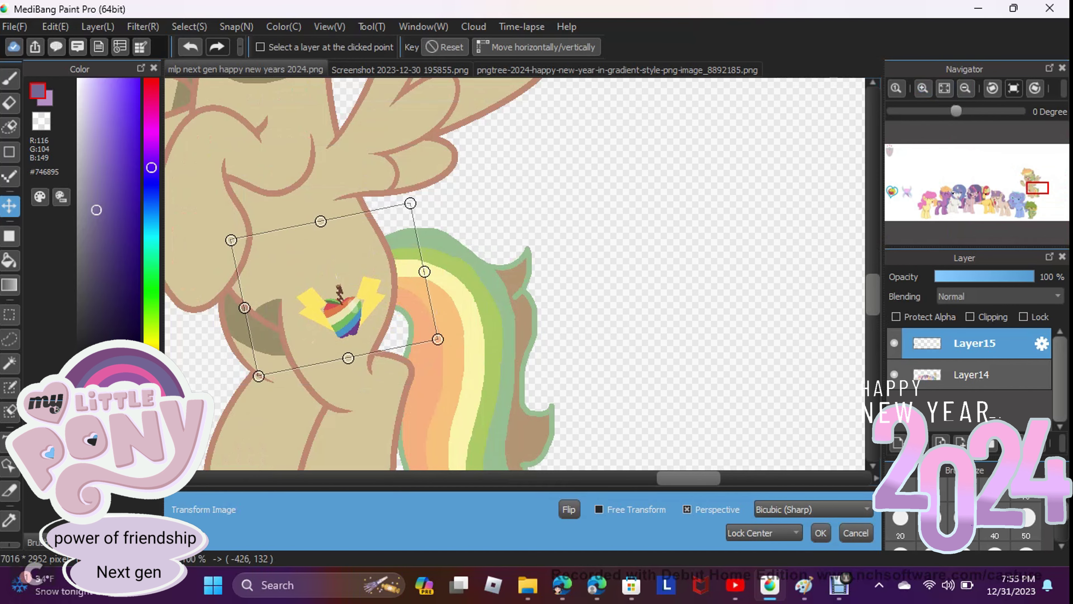
left_click_drag(258, 375, 254, 307)
key("Return")
left_click(9, 363)
- Select the butterfly shield mark and move it onto the beige unicorn
left_click(966, 88)
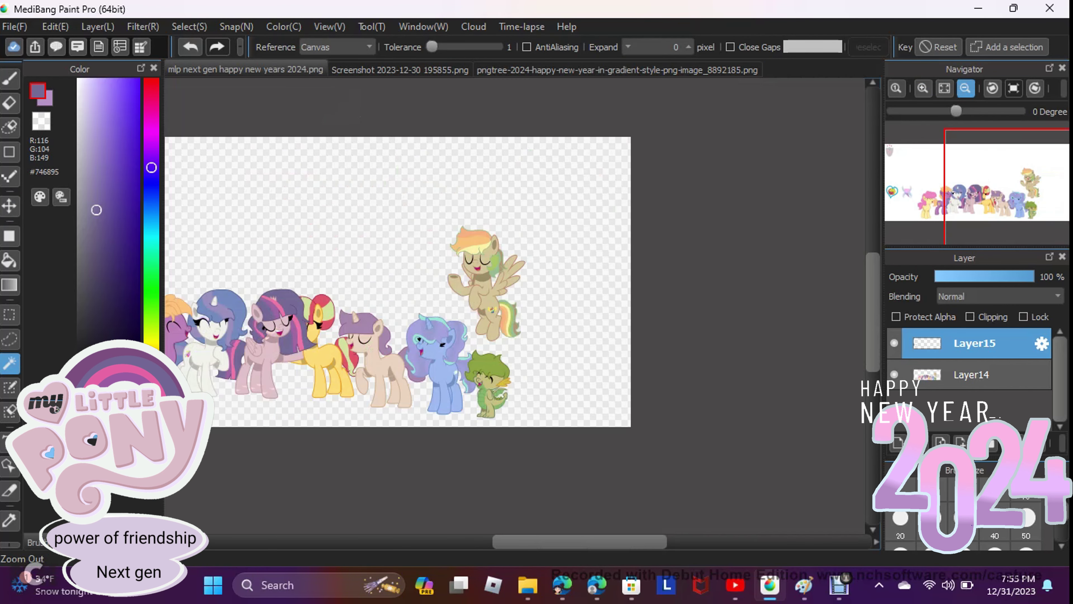
left_click(966, 88)
left_click(9, 206)
scroll(474, 325, "up", 5)
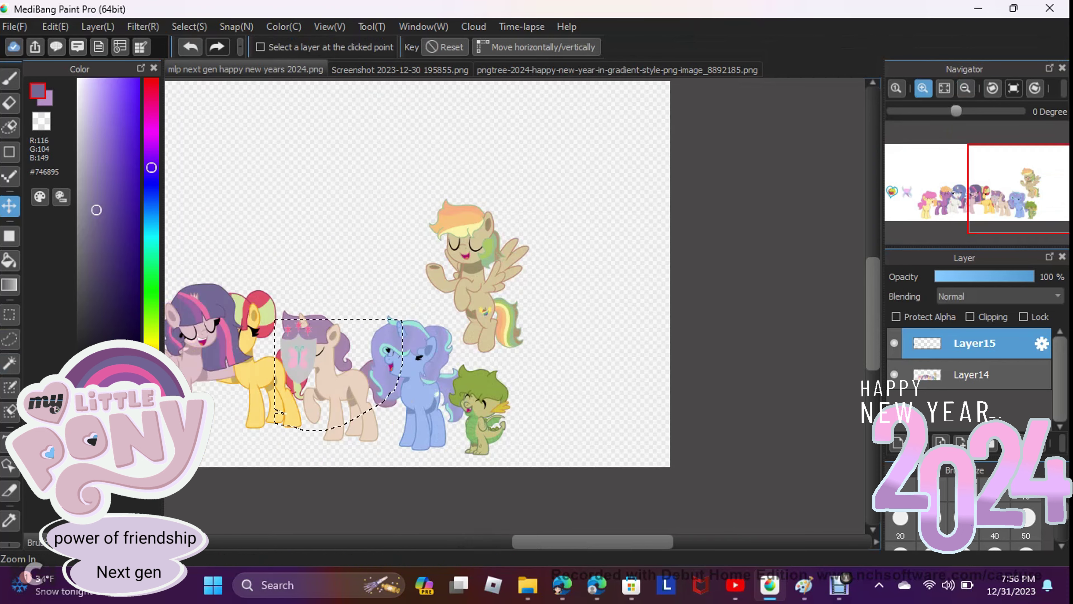
- Shrink and tilt the butterfly shield mark, fit it on the beige unicorn's flank, and deselect
key("ctrl+t")
scroll(517, 460, "up", 3)
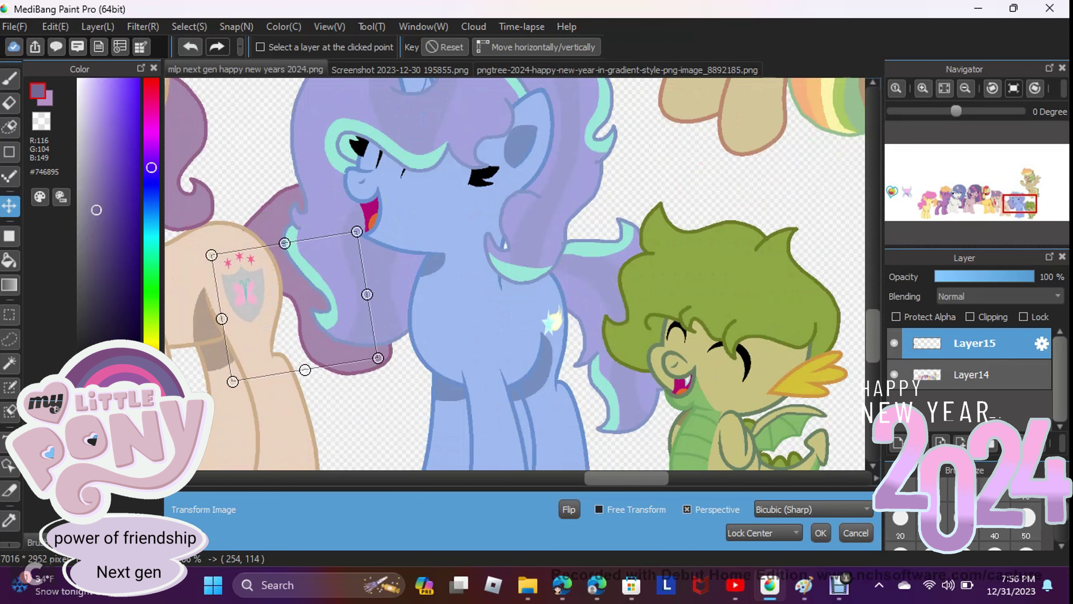
left_click(820, 533)
key("w")
- Select the blue heart mark and move it onto the golden-yellow pony with the red and green mane
scroll(507, 296, "down", 8)
left_click(923, 88)
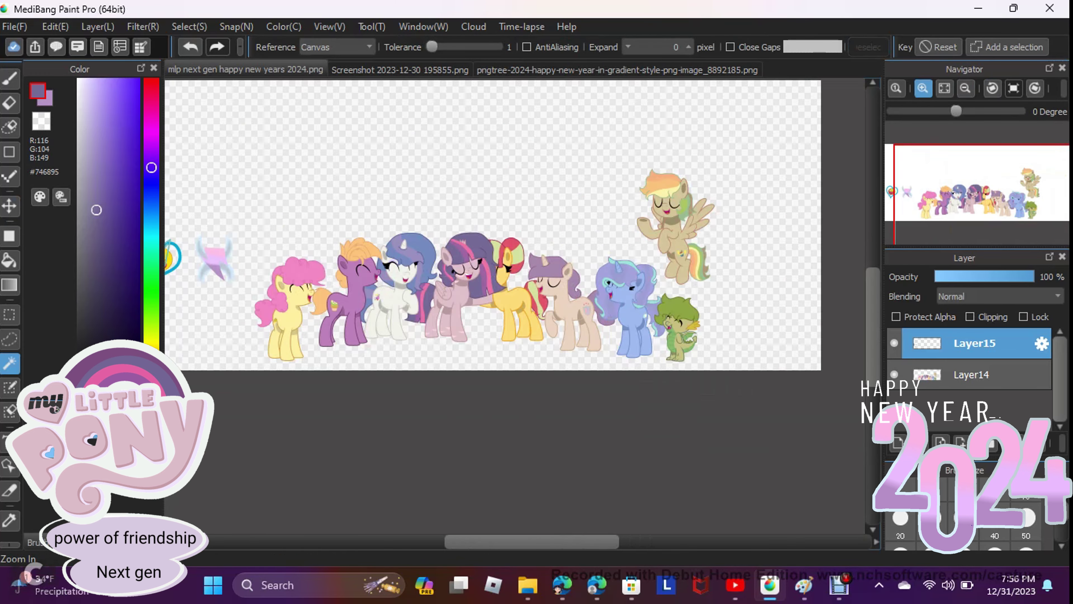
left_click(923, 88)
key("m")
key("v")
mouse_move(189, 195)
left_mouse_down()
mouse_move(474, 482)
mouse_move(549, 444)
mouse_move(576, 416)
mouse_move(605, 413)
mouse_move(183, 417)
mouse_move(147, 196)
mouse_move(72, 233)
mouse_move(283, 180)
mouse_move(791, 455)
mouse_move(515, 431)
mouse_move(534, 406)
mouse_move(186, 64)
left_mouse_up()
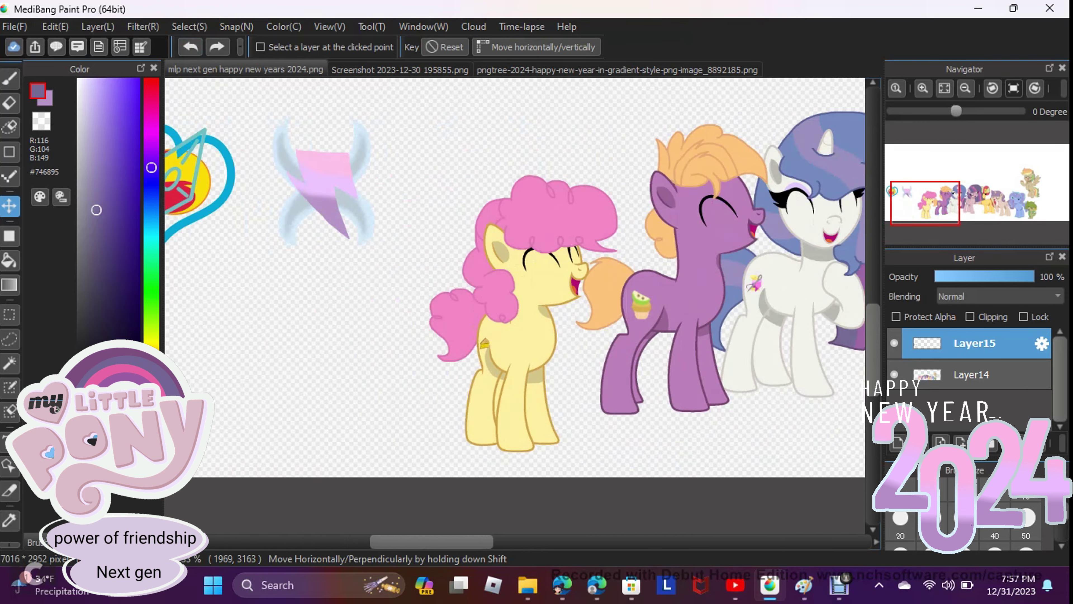
left_click(965, 88)
left_click_drag(348, 240, 486, 296)
scroll(486, 296, "up", 5)
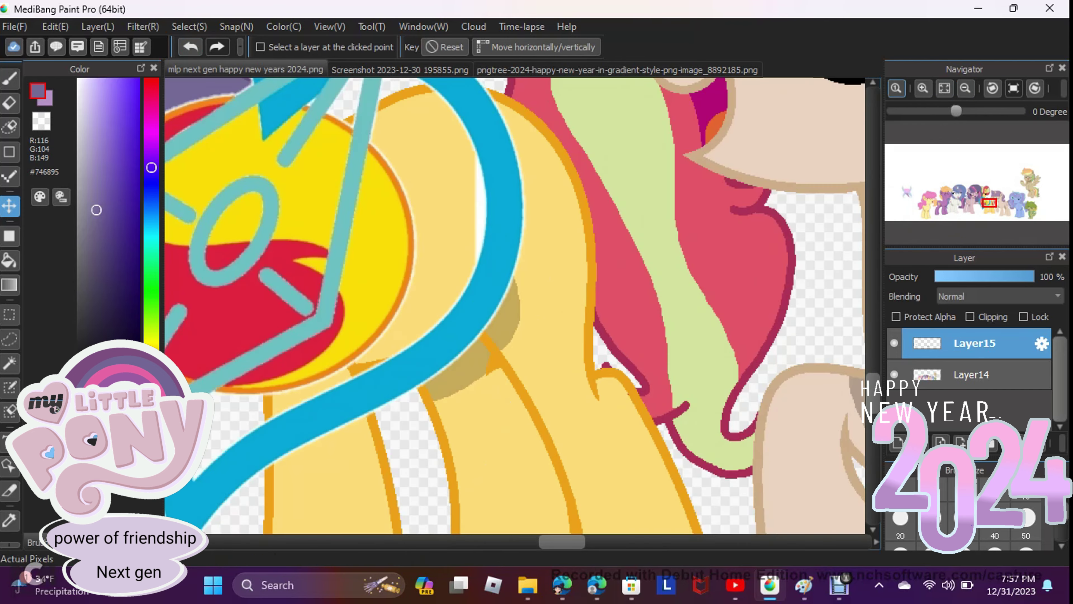
- Shrink and rotate the blue heart mark and place it on the golden-yellow pony's flank
left_click(189, 26)
left_click(211, 215)
left_click_drag(521, 433, 469, 409)
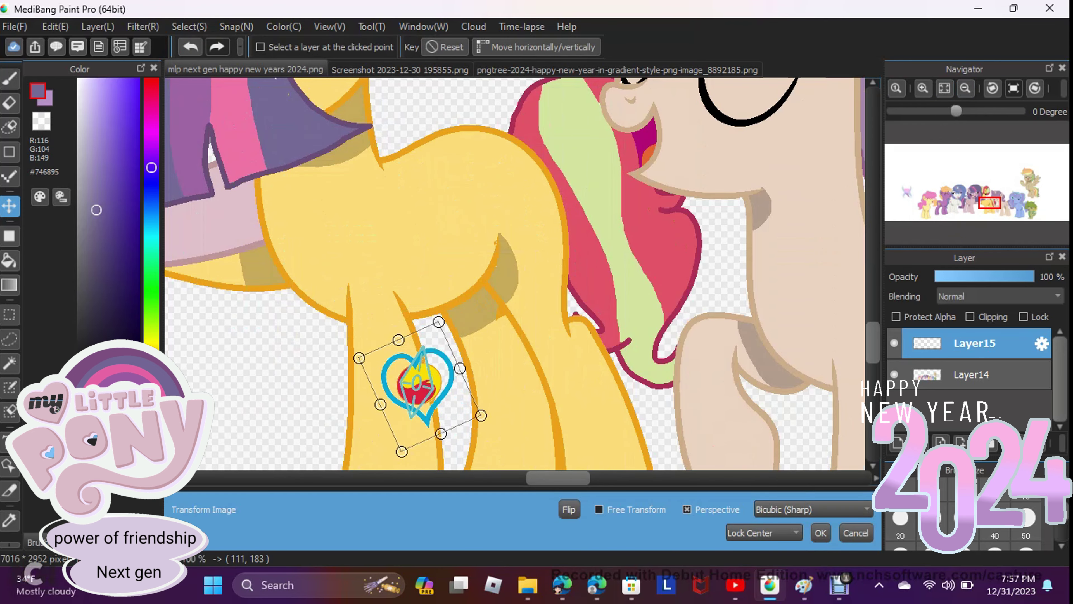
left_click_drag(416, 380, 524, 217)
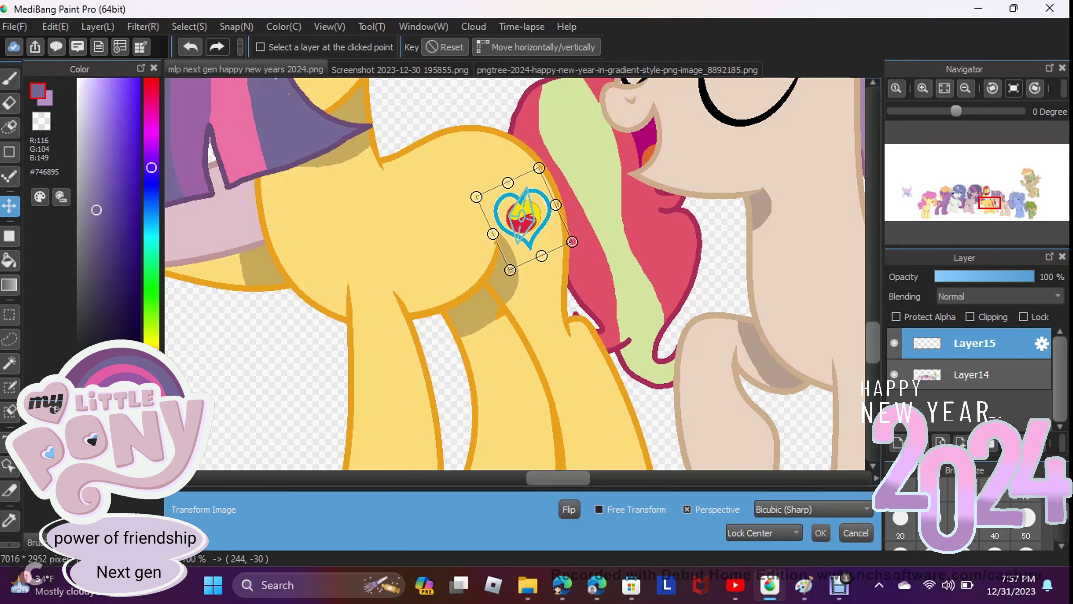
key("Return")
- Select the pink and light blue star mark and move it onto the pink alicorn with the purple mane
key("ctrl+0")
key("w")
key("m")
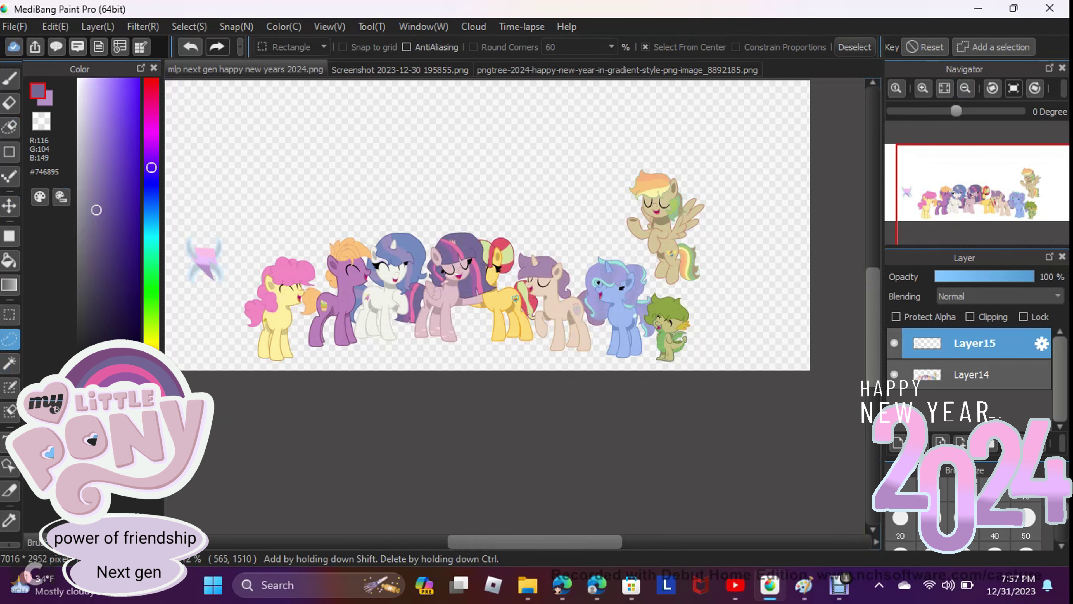
key("v")
left_click_drag(203, 266, 439, 283)
scroll(440, 283, "up", 5)
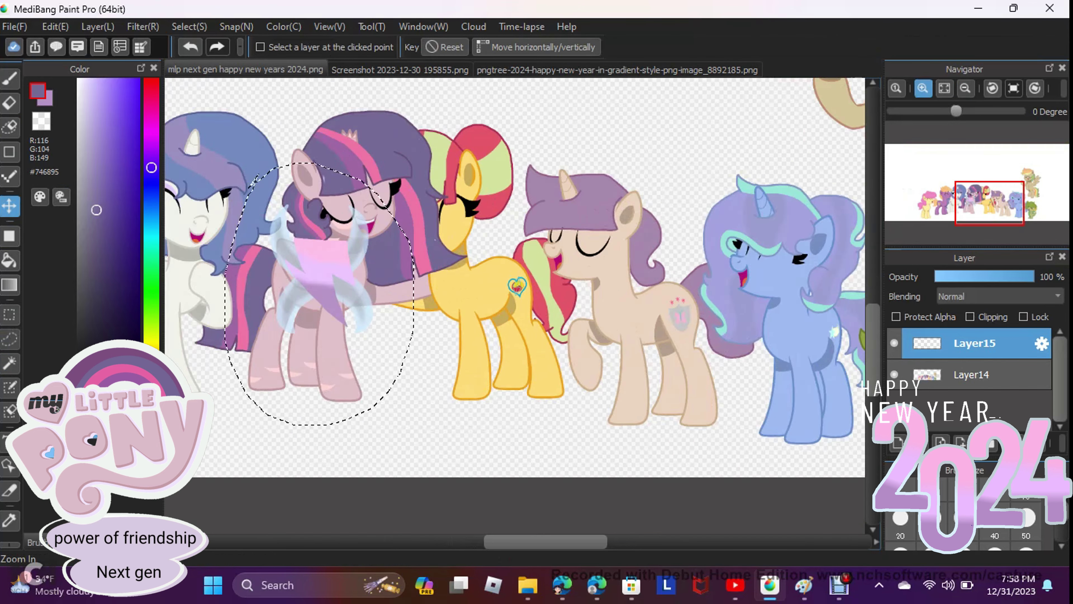
- Shrink the pink and light blue star mark and fit it on the pink alicorn's flank
key("ctrl+t")
left_click_drag(481, 455, 406, 359)
left_click_drag(359, 330, 282, 228)
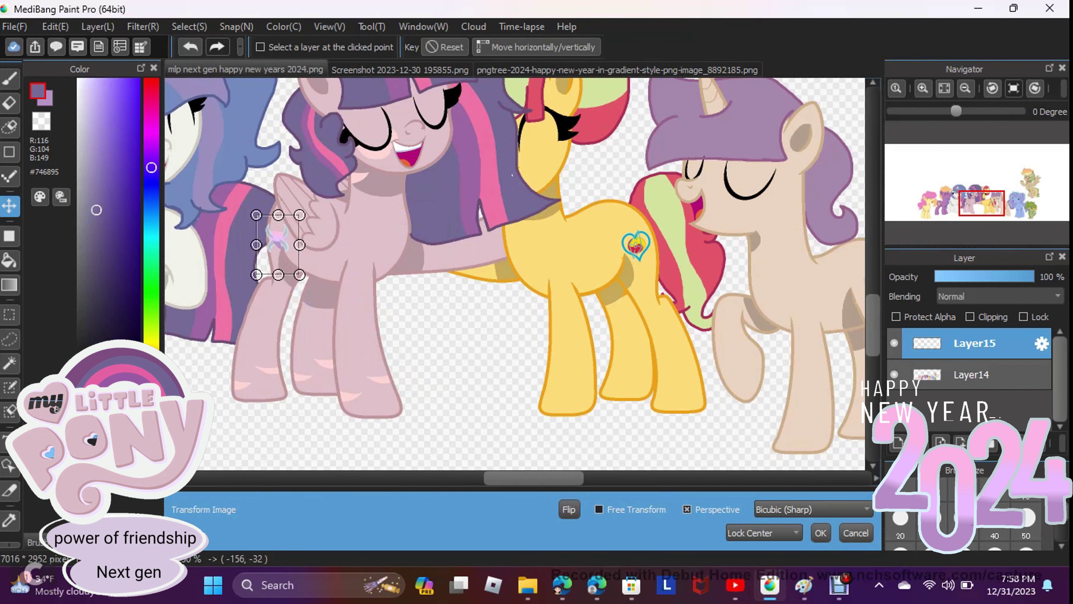
scroll(282, 236, "up", 4)
scroll(516, 274, "up", 5)
left_click_drag(357, 455, 326, 398)
key("Return")
scroll(326, 398, "down", 8)
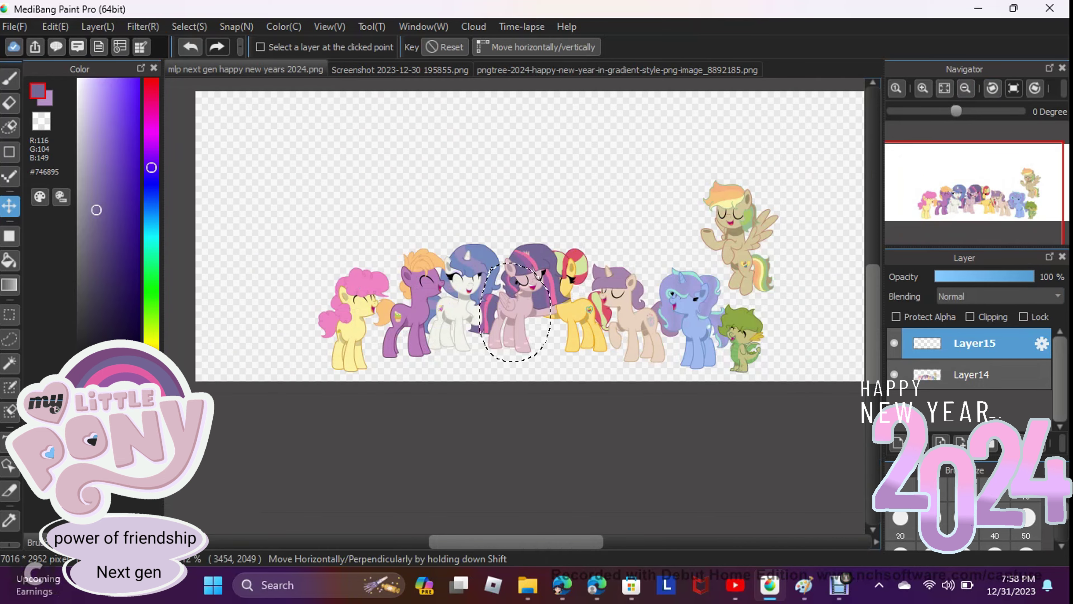
- Merge the cutie mark layer into the ponies layer and import the purple night landscape image as a new layer
key("w")
key("ctrl+e")
left_click(14, 27)
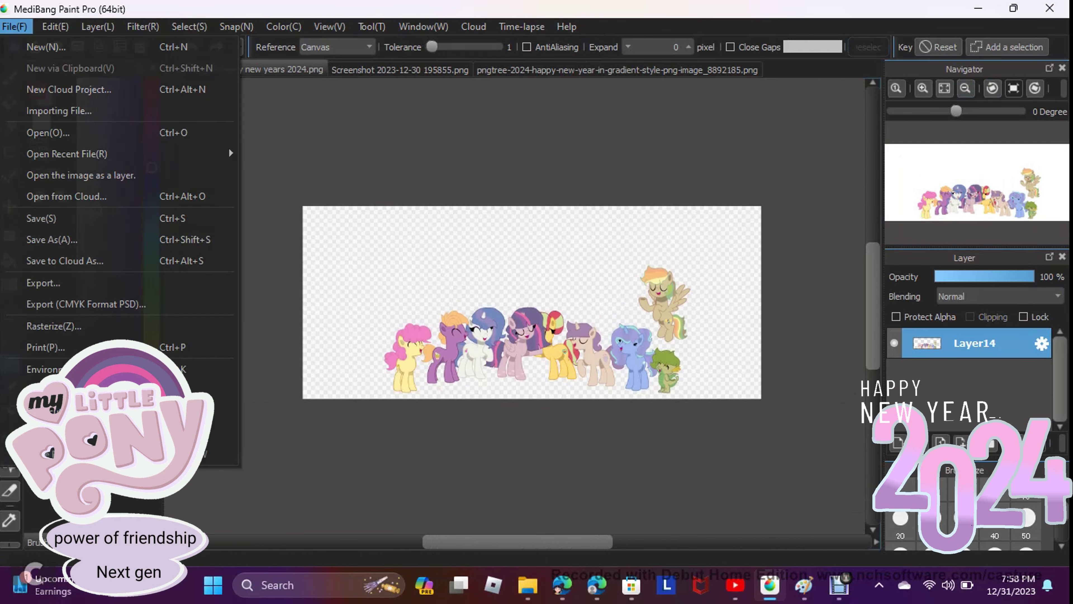
left_click(228, 176)
double_click(465, 307)
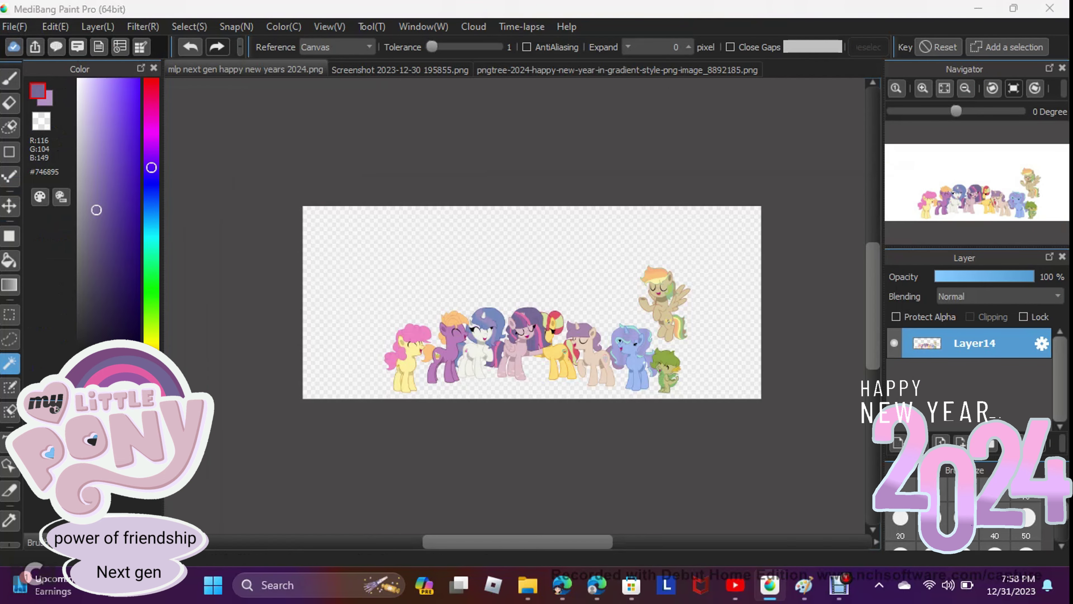
key("v")
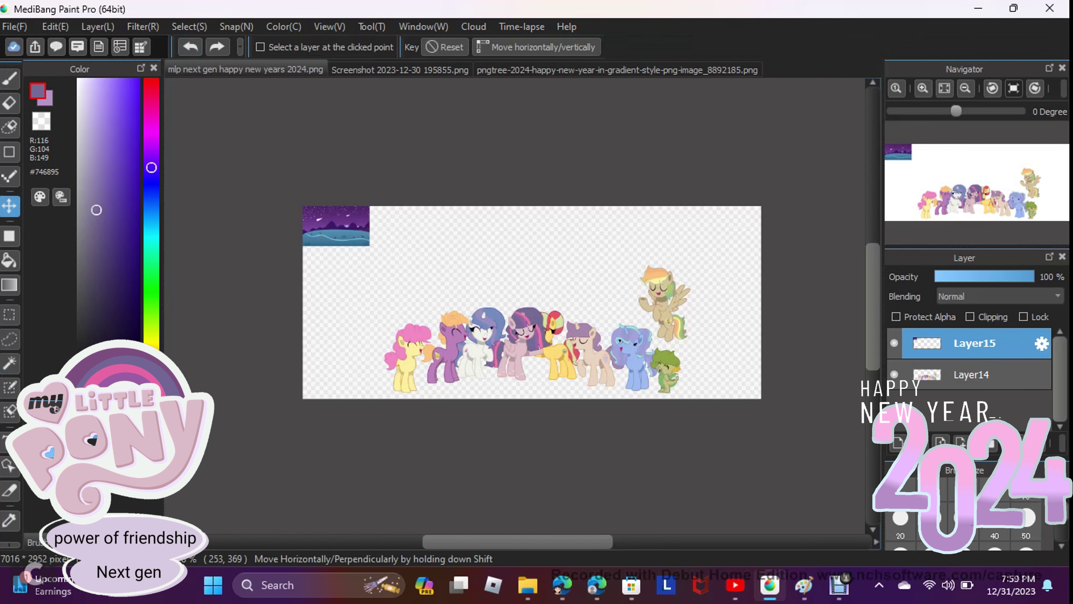
- Enlarge the night landscape to the full canvas height and centre it on the canvas
left_click_drag(336, 225, 236, 144)
key("ctrl+t")
left_click_drag(402, 243, 534, 270)
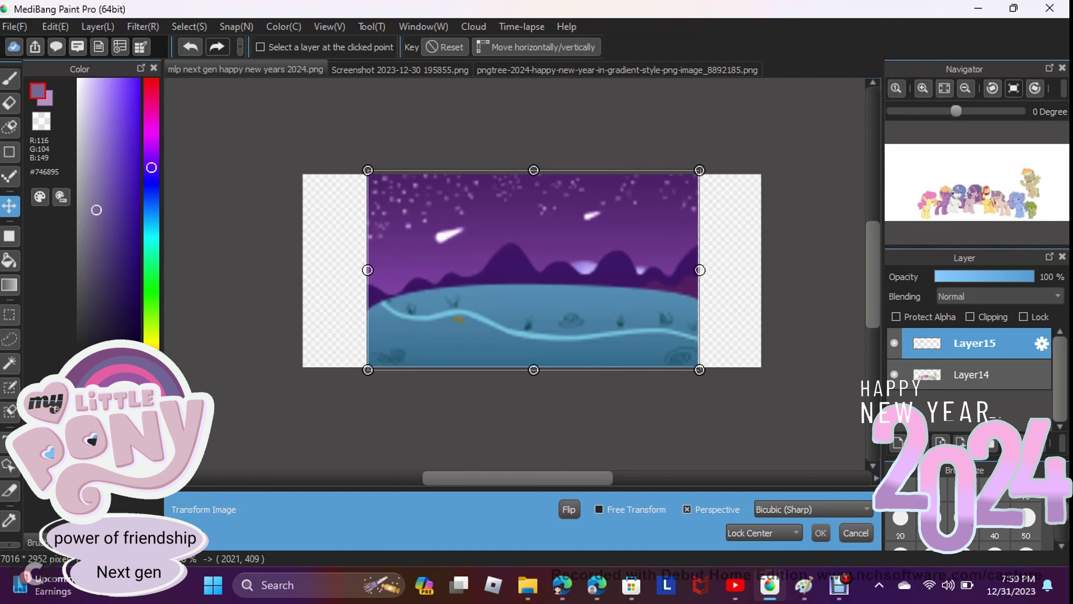
key("Return")
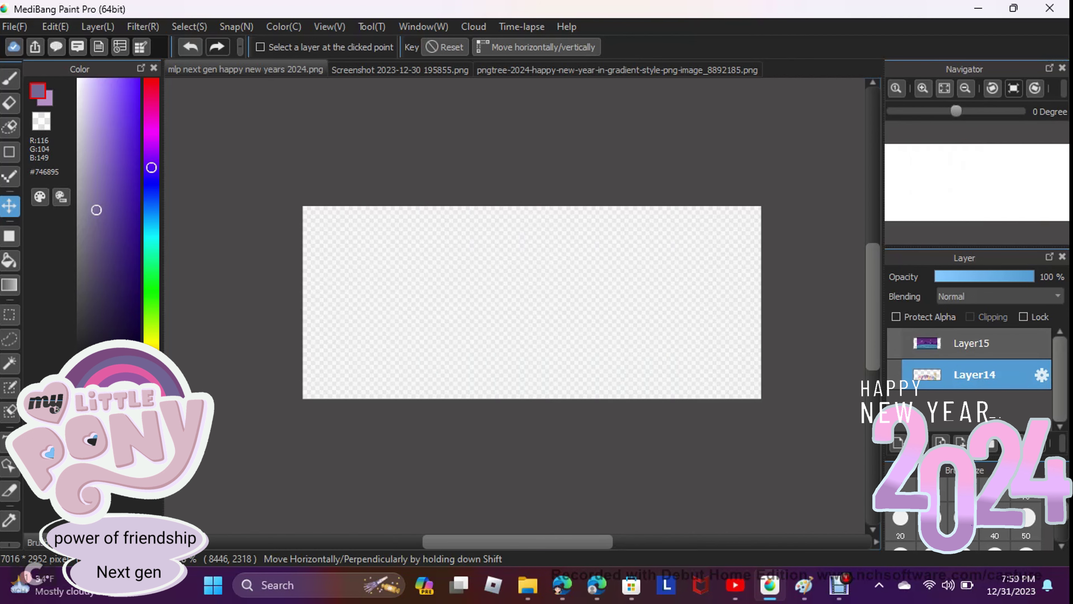
- Place the night landscape layer beneath the ponies layer and shift the ponies slightly up
left_click_drag(972, 343, 972, 378)
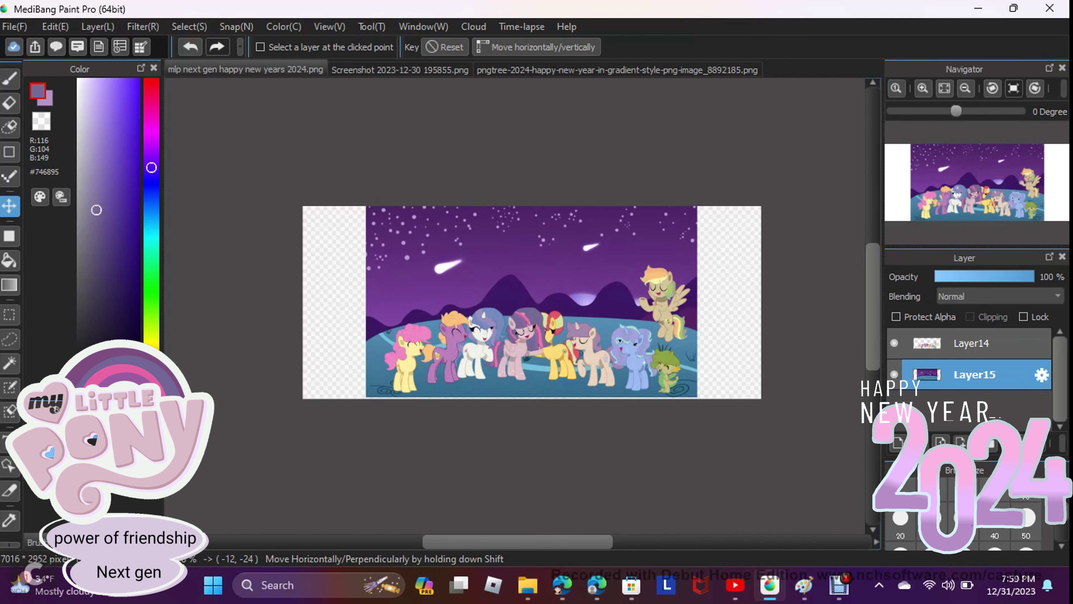
left_click(972, 343)
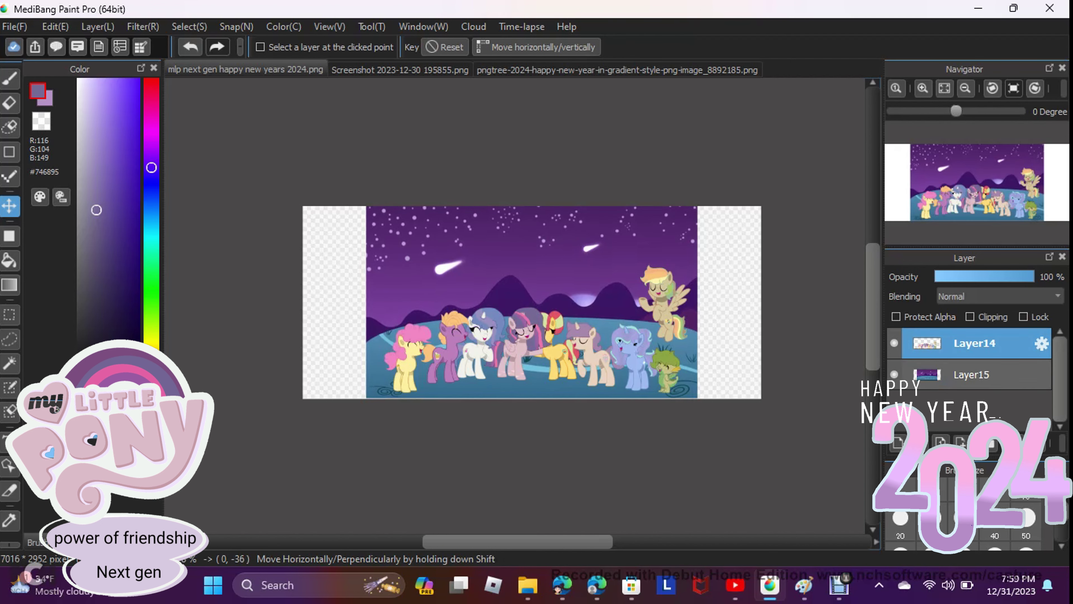
left_click_drag(532, 321, 526, 296)
scroll(526, 298, "up", 2)
- Import the Happy New Year 2024 lettering as a layer, centre it in the upper sky, and merge it into the ponies layer
key("Return")
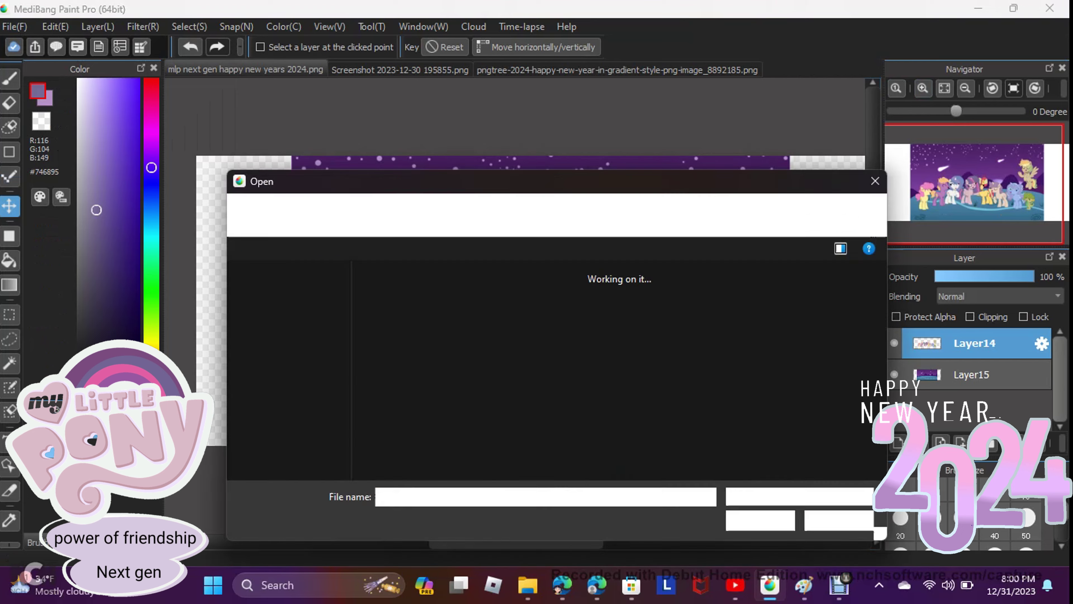
key("Return")
left_click_drag(255, 207, 523, 181)
key("ctrl+t")
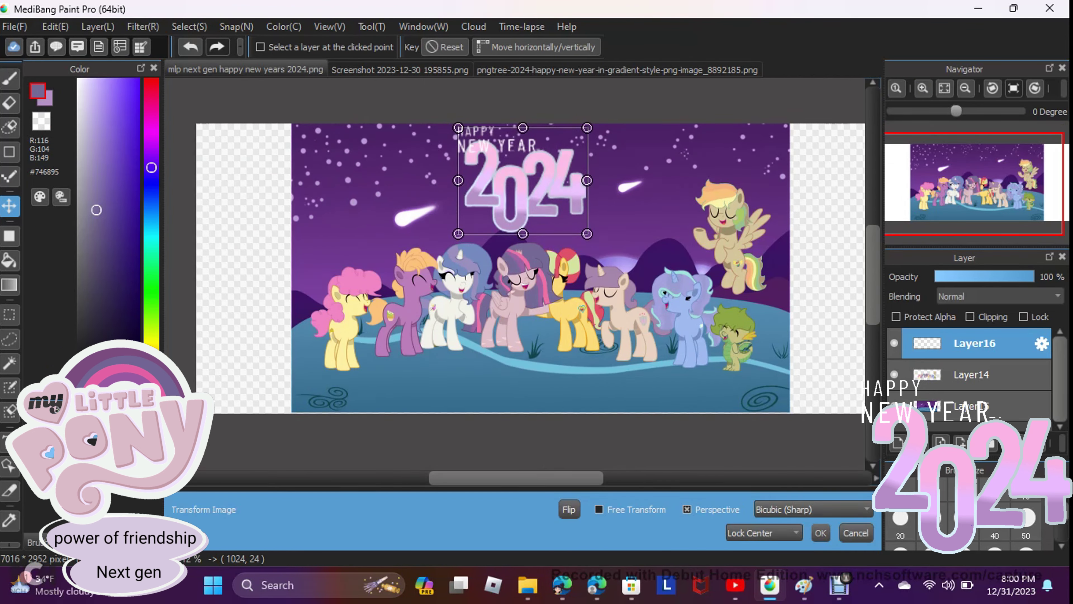
left_click(821, 533)
key("ctrl+e")
- Import the My Little Pony power of friendship logo as a layer and move it above the flying pegasus
key("alt+f")
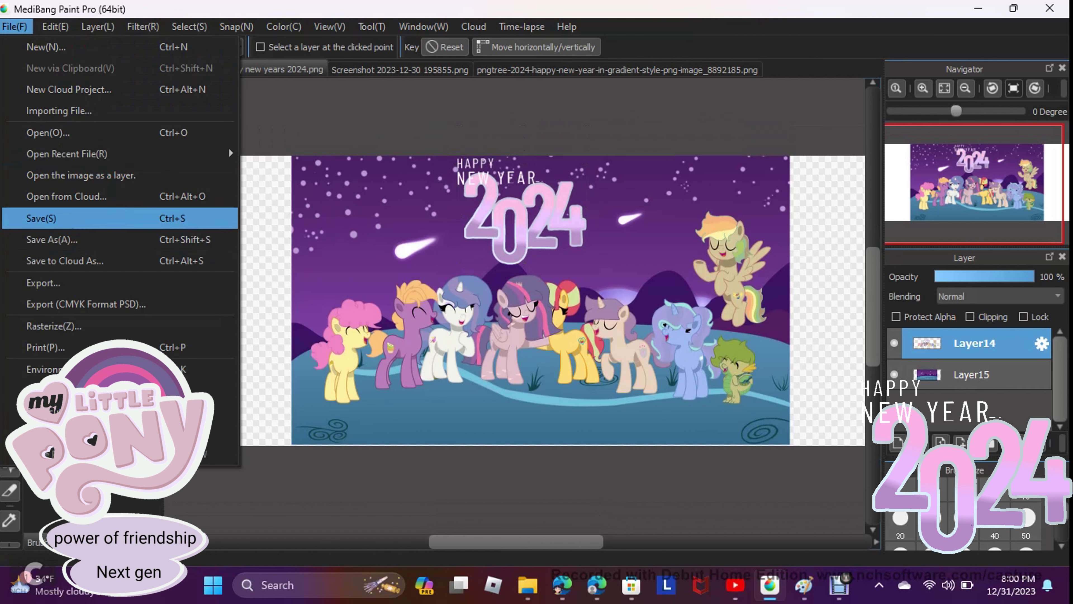
key("Return")
scroll(562, 372, "down", 10)
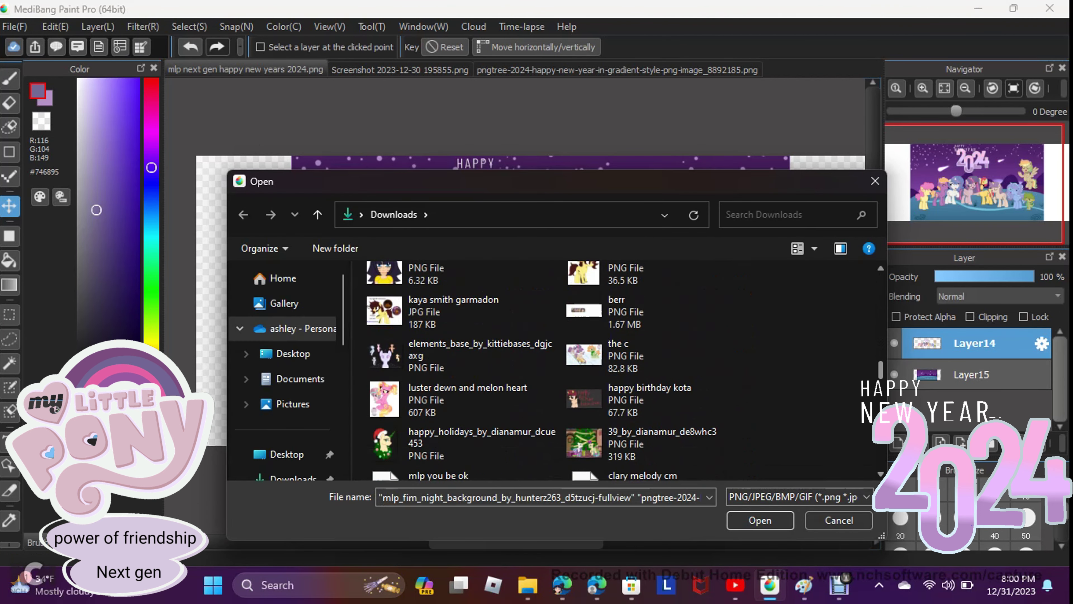
key("Return")
left_click_drag(221, 188, 760, 186)
- Enlarge the My Little Pony logo slightly in the sky's corner above the pegasus
left_click(923, 88)
left_click(924, 88)
key("alt+s")
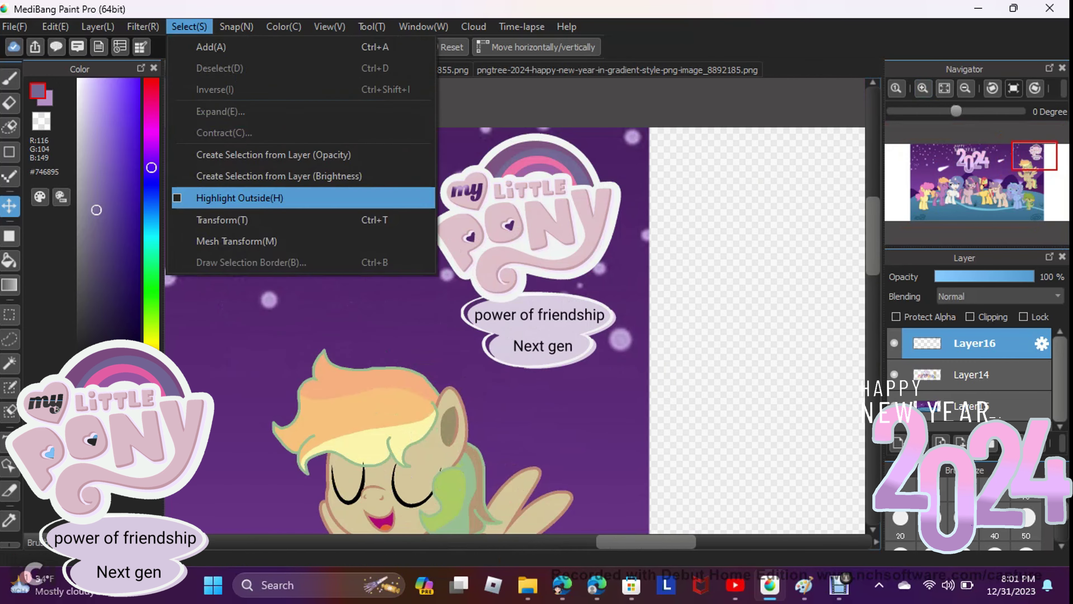
key("Down")
key("Return")
key("Return")
- Add a layer beneath the logo and paint the see-through "my" lettering and heart holes white
key("ctrl+shift+n")
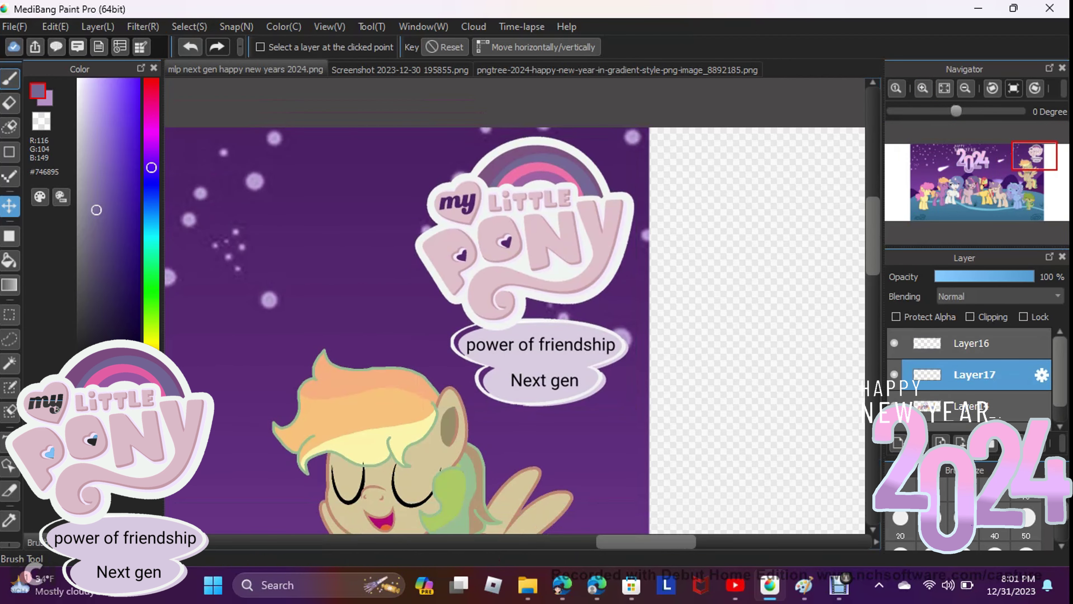
key("b")
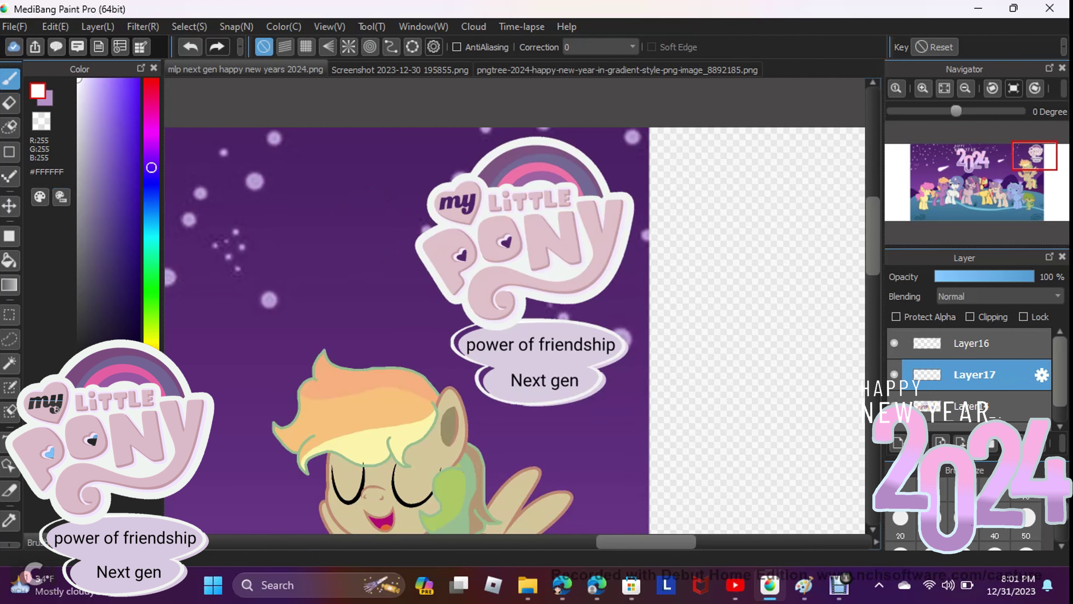
scroll(514, 305, "up", 1)
left_click_drag(454, 167, 419, 172)
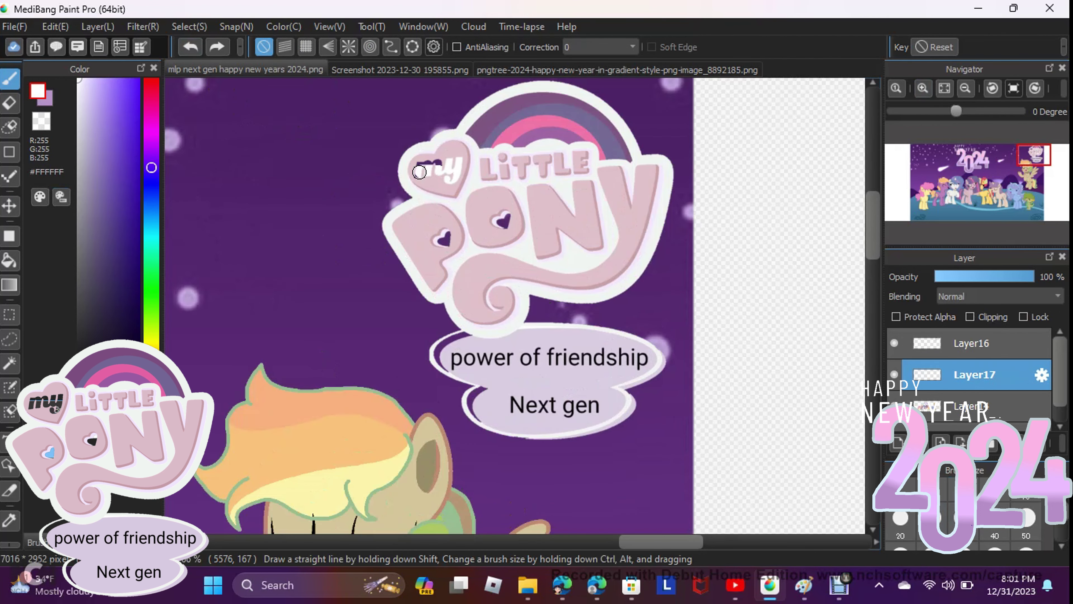
left_click_drag(442, 237, 507, 222)
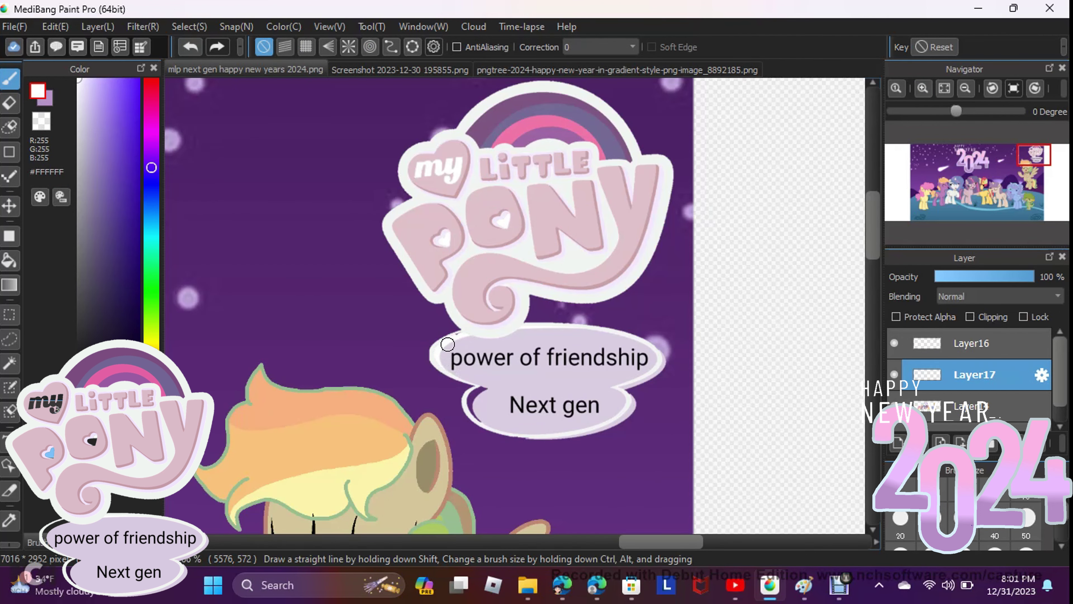
- Merge the white fill with the logo, make the logo semi-transparent, and merge everything into a single layer
scroll(472, 400, "down", 3)
key("Delete")
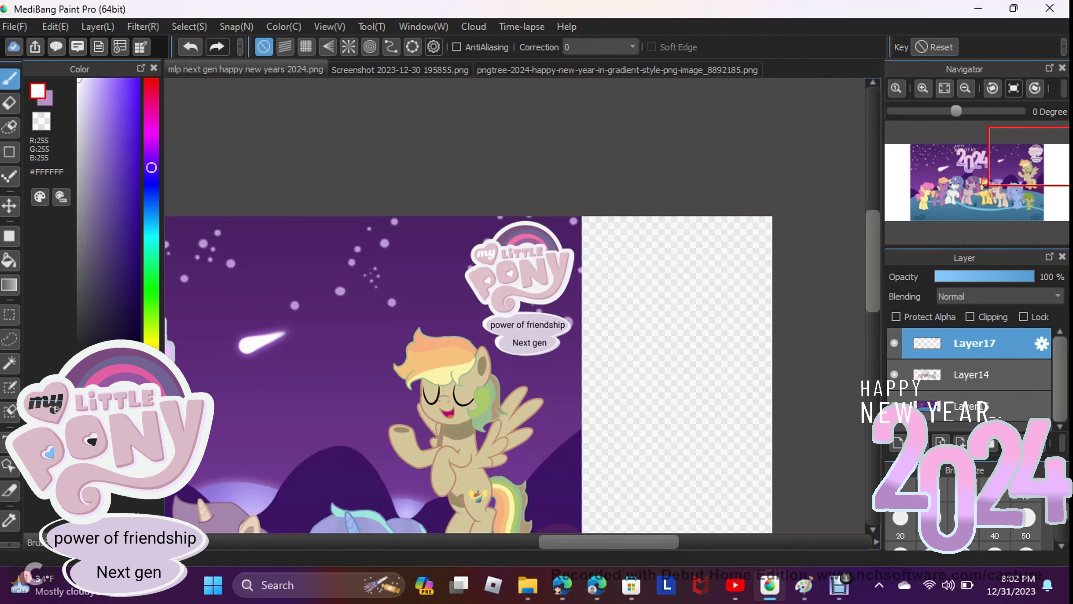
key("Delete")
key("Delete")
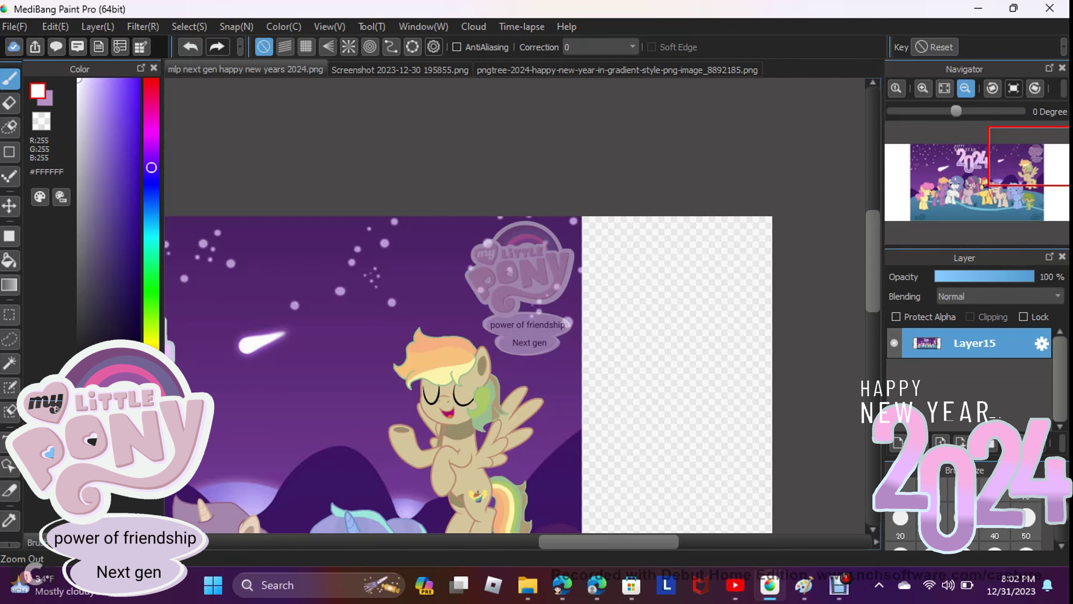
scroll(468, 382, "down", 3)
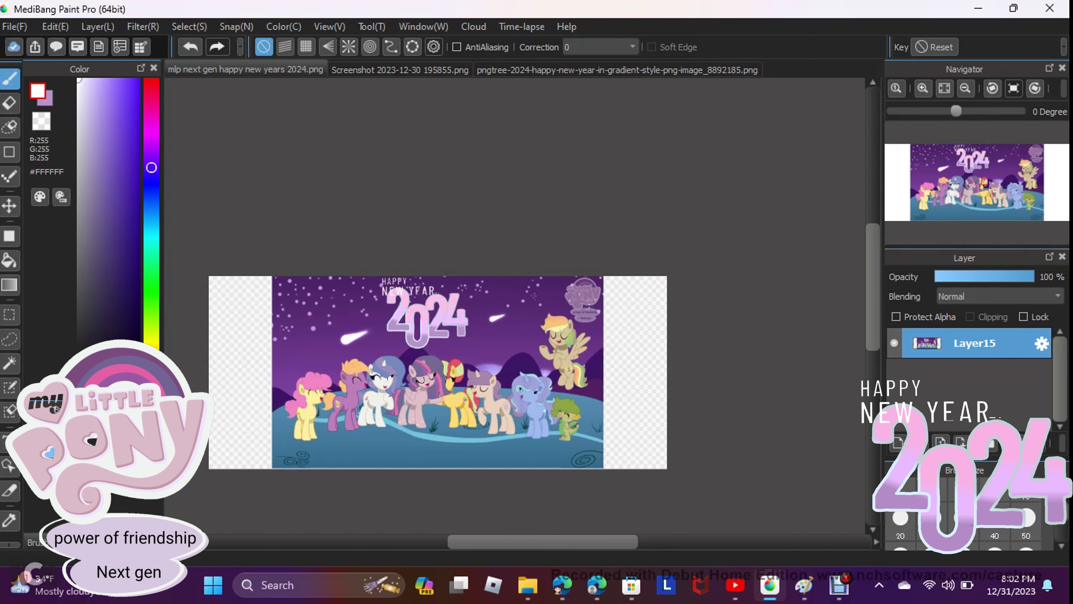
- Switch to Paint and open the picture "mlp next gen happy new years 2024"
left_click(804, 585)
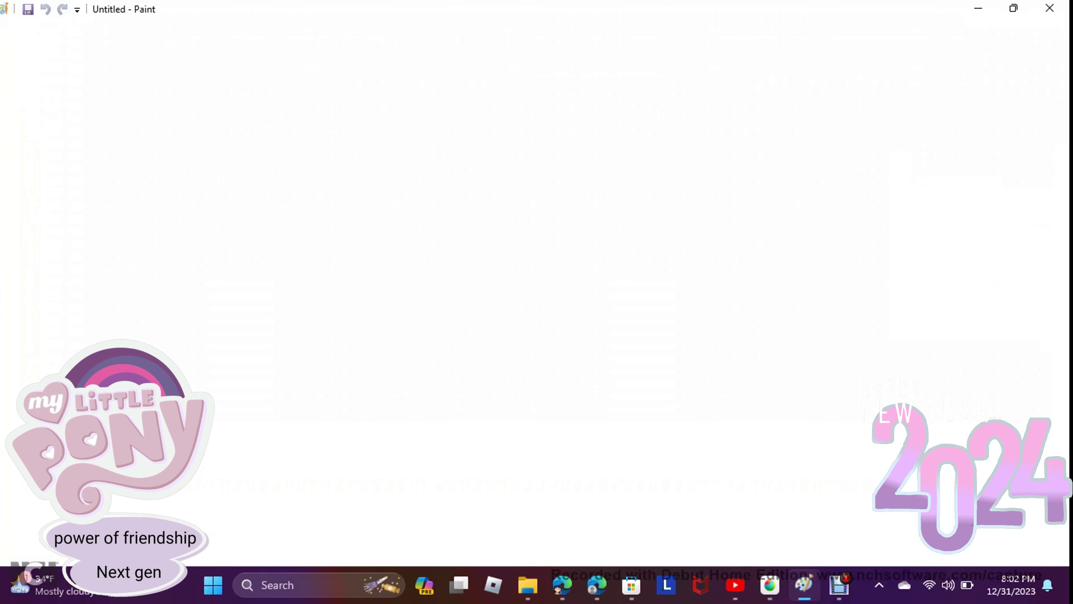
left_click(18, 27)
left_click(41, 89)
double_click(313, 223)
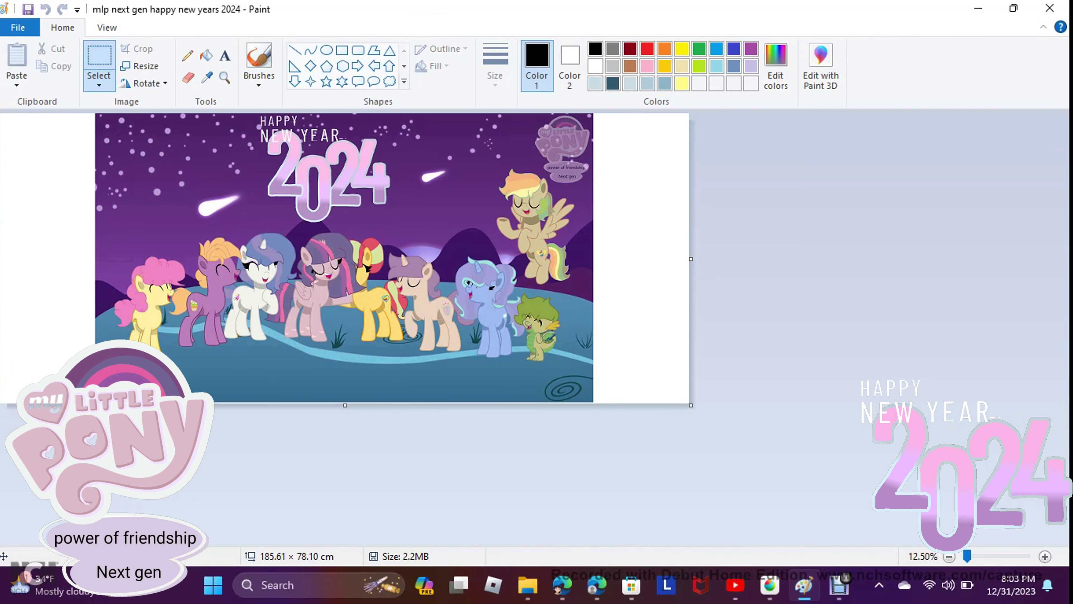
- Extend the canvas height to 102.43 cm and shift the selected artwork until the landscape meets the canvas's left edge
left_click_drag(345, 405, 346, 494)
left_click(17, 57)
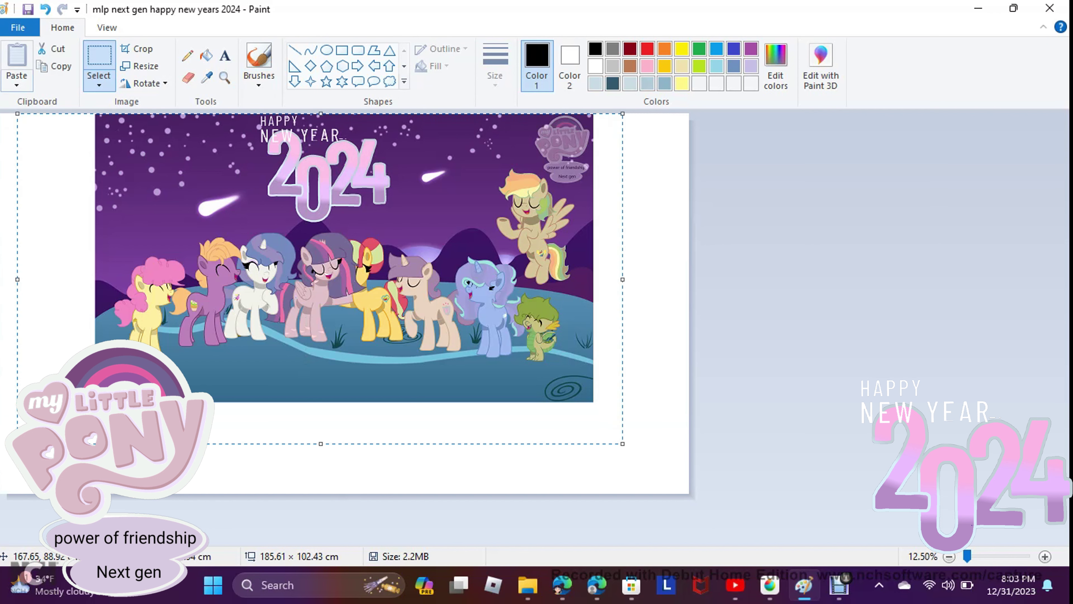
left_click_drag(137, 206, 29, 204)
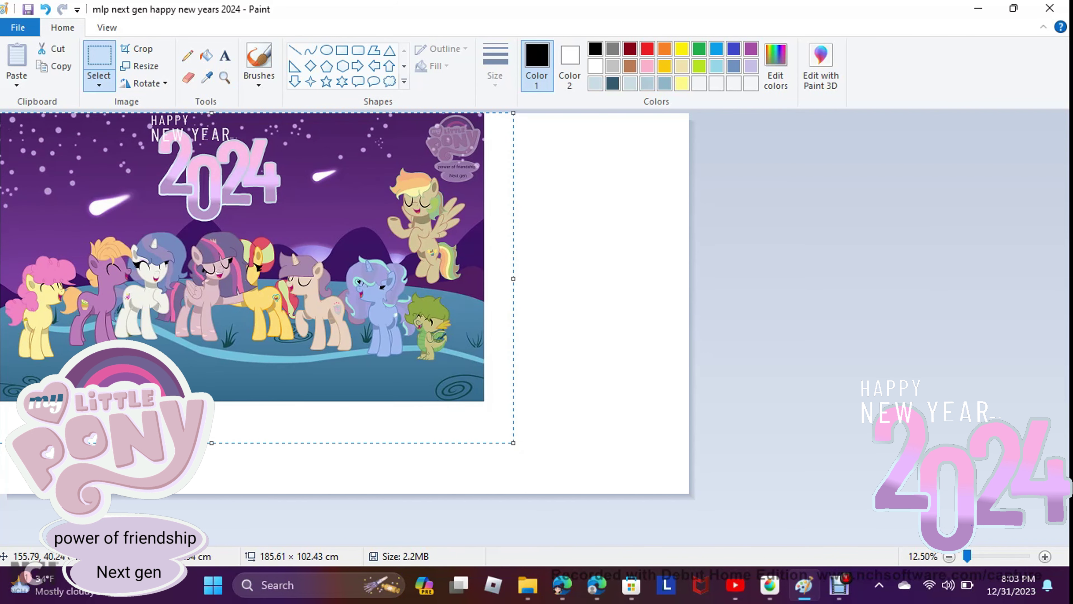
- Crop the picture to the landscape, removing the blank areas so the canvas measures 129.74 × 68.15 cm
left_click_drag(0, 111, 485, 495)
key("ctrl+shift+x")
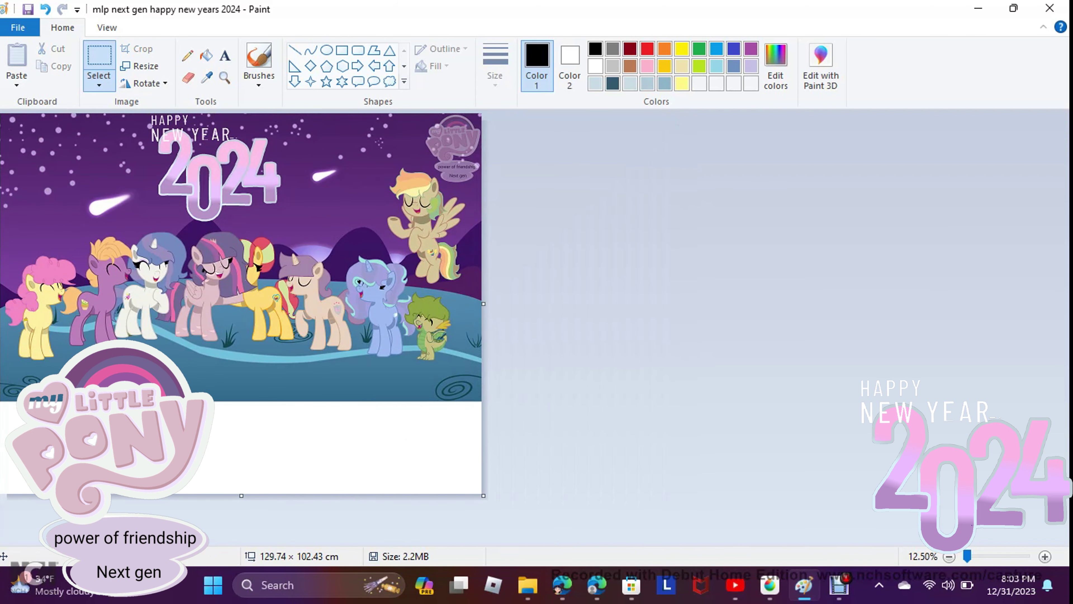
scroll(484, 328, "up", 1)
scroll(484, 328, "up", 1)
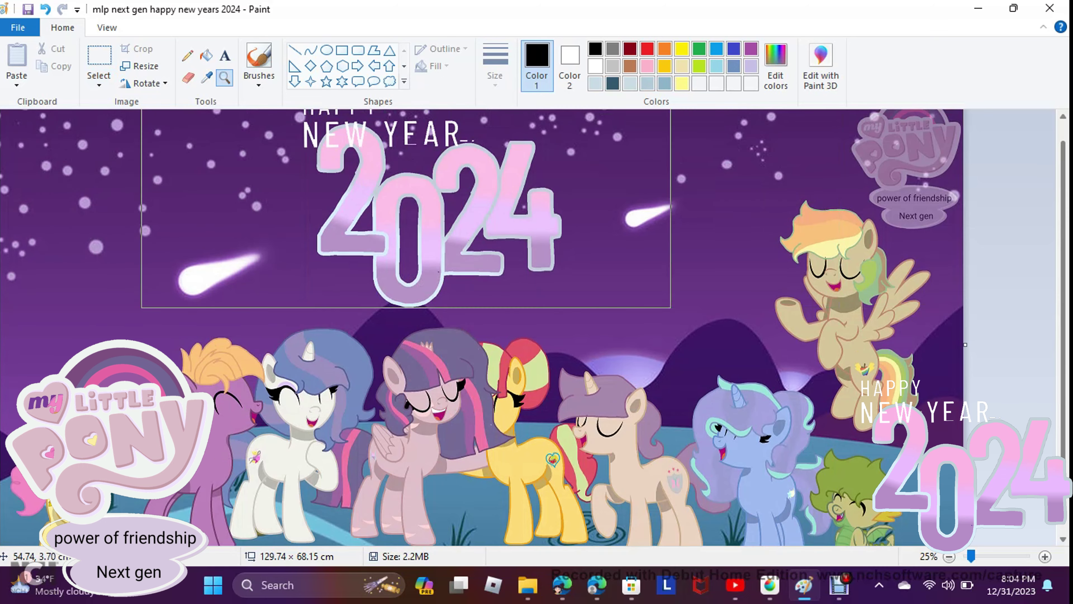
left_click(107, 28)
left_click(49, 66)
left_click(839, 585)
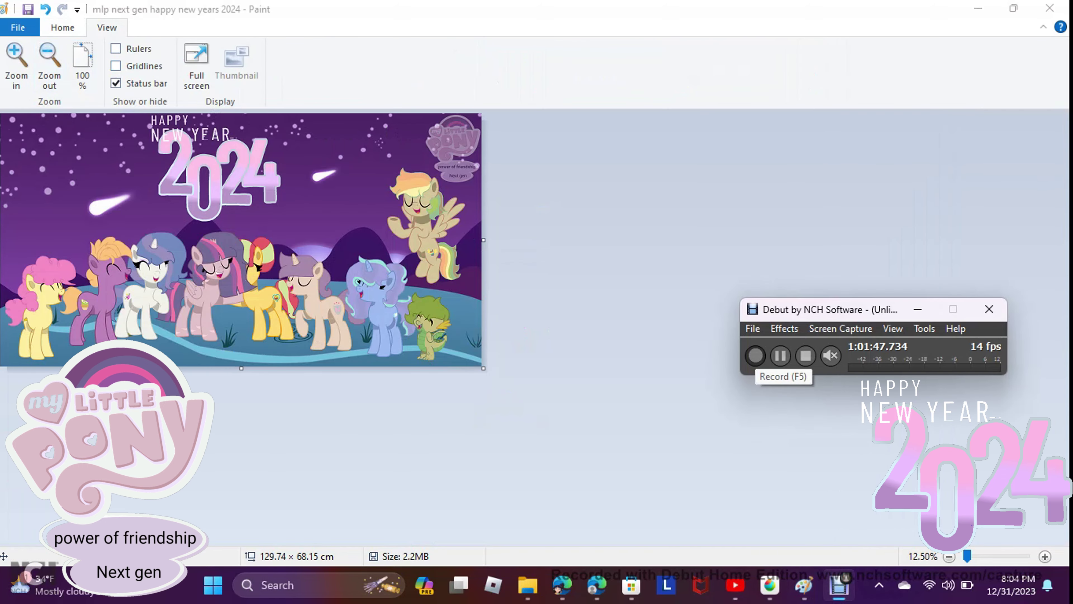